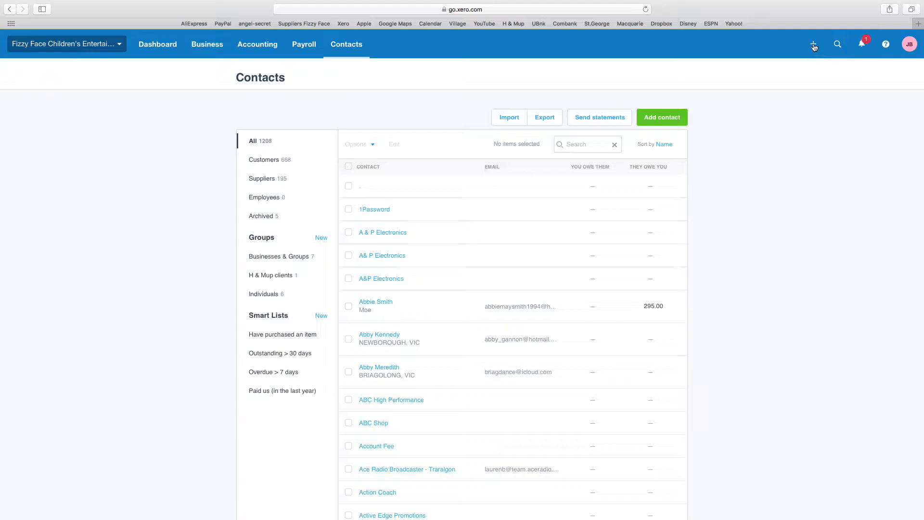
Step: Open the Create new menu from the + button above the Contacts list
click(813, 45)
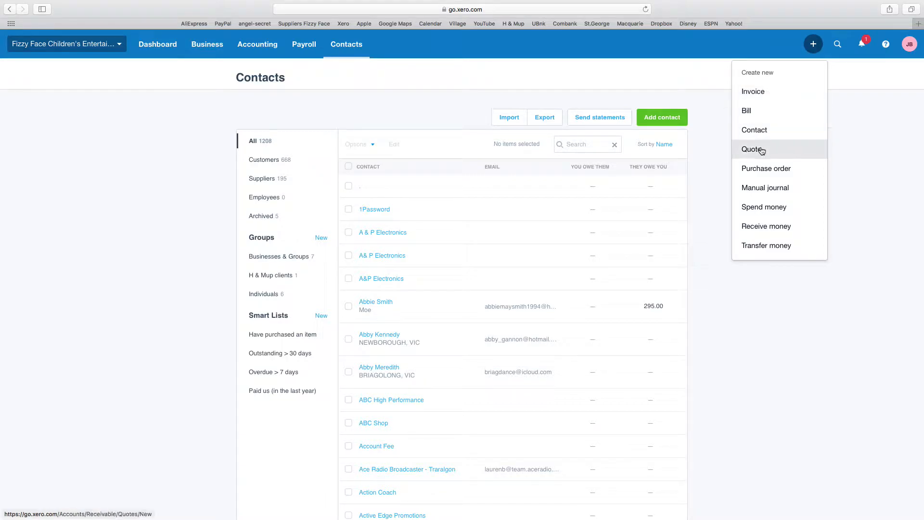
Step: Start a new invoice INV-1257 and address it to the contact Bunnings Morwell
click(759, 95)
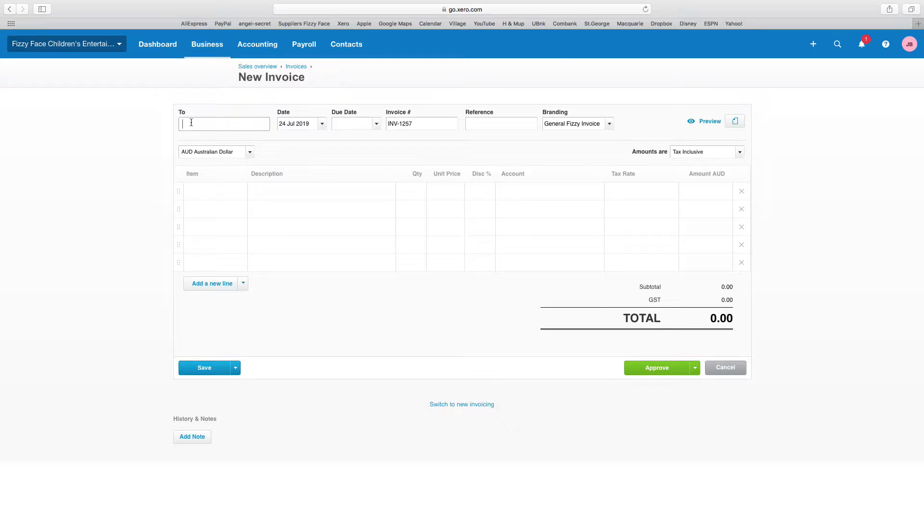
text(Bunn)
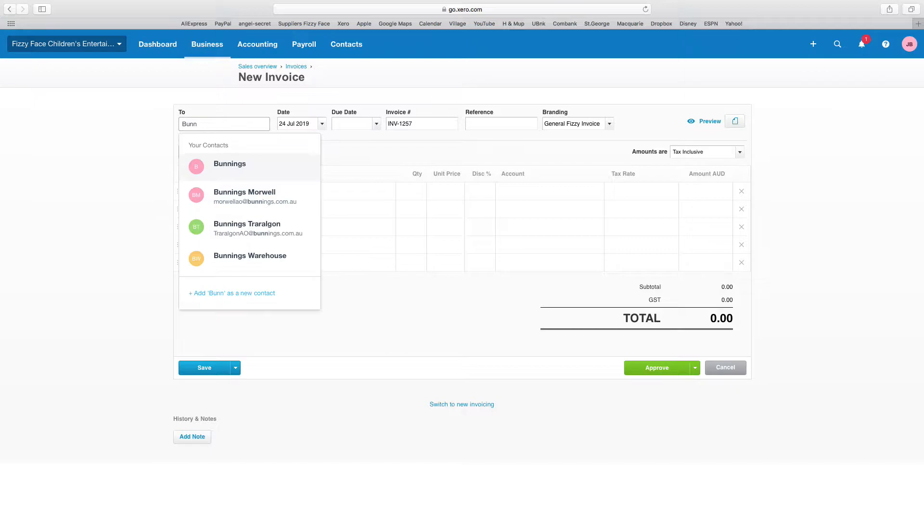
text(ing)
drag(216, 125, 177, 124)
text(Bunnings)
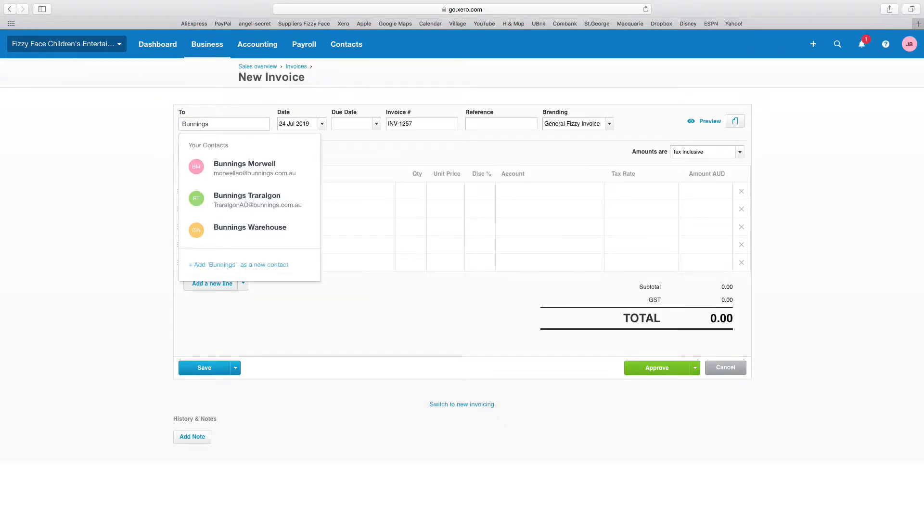
text( Bair)
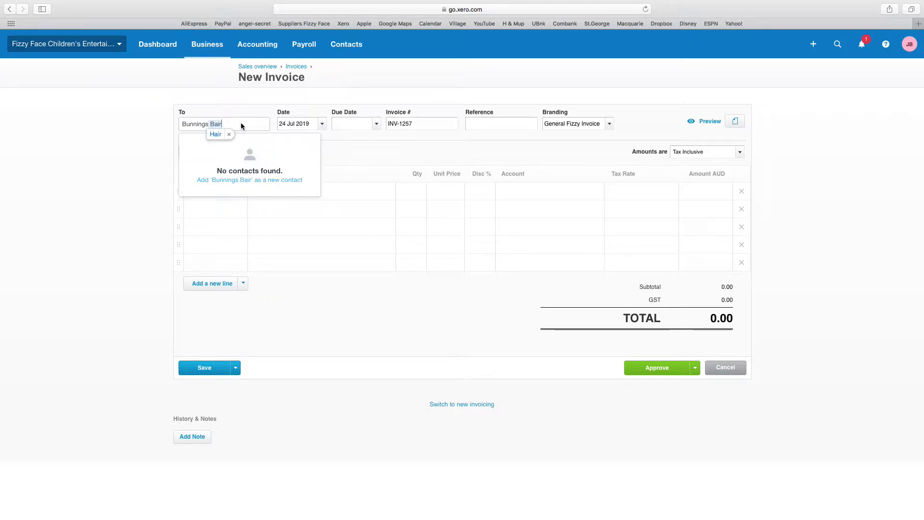
text(n)
key(BackSpace)
text(nsdale)
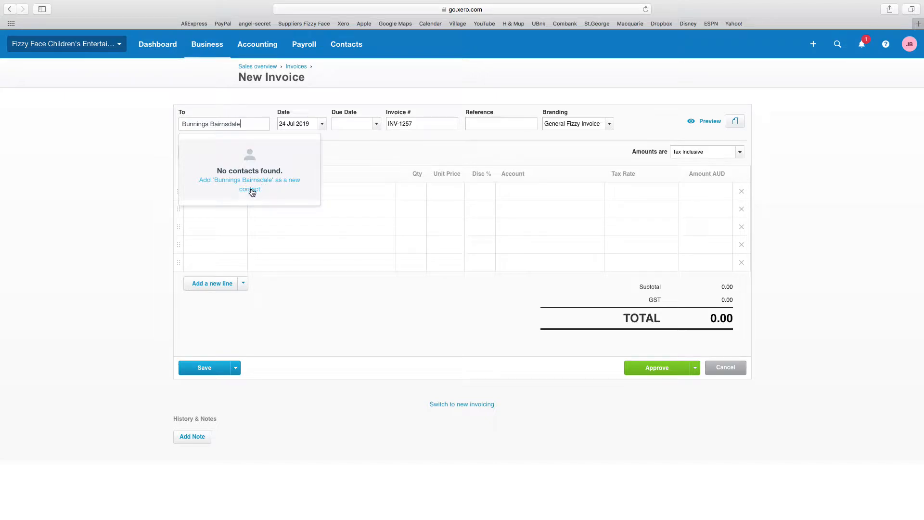
double_click(226, 124)
key(BackSpace)
key(BackSpace)
key(BackSpace)
text(s)
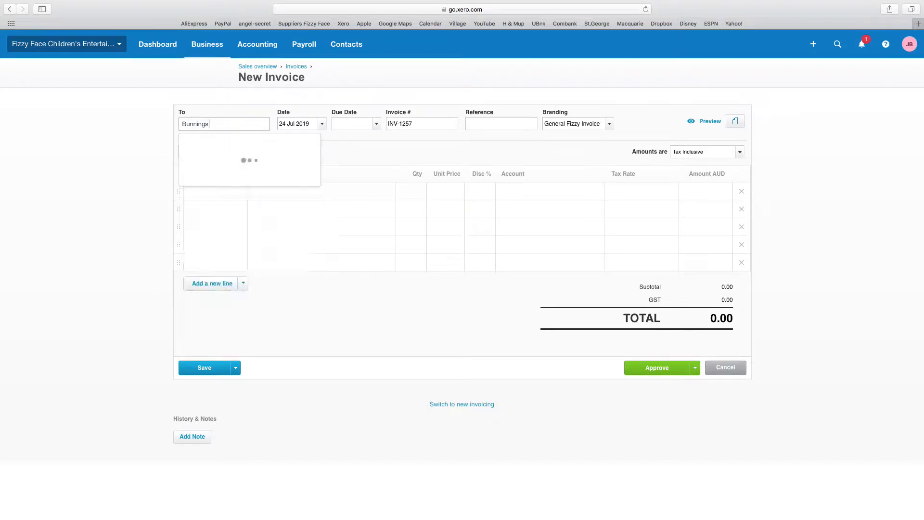
click(249, 196)
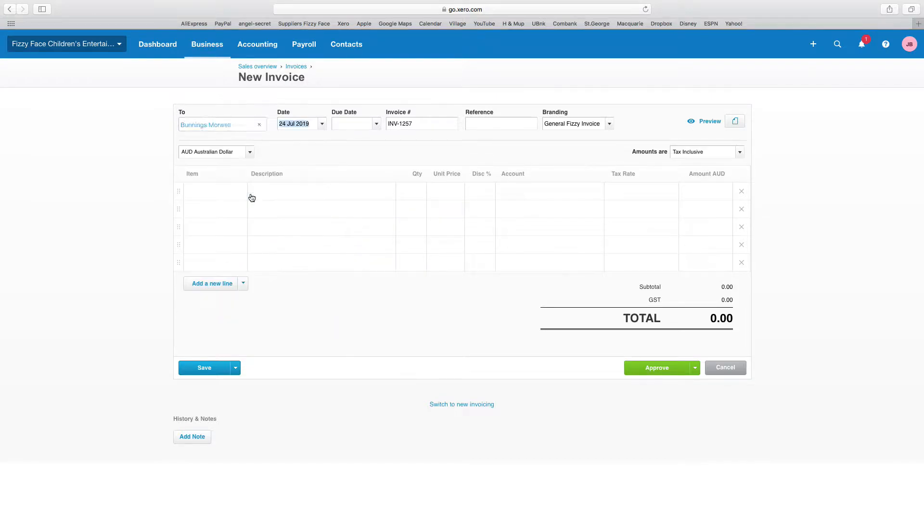
Step: Set the invoice's due date to 22 Aug 2019
click(288, 127)
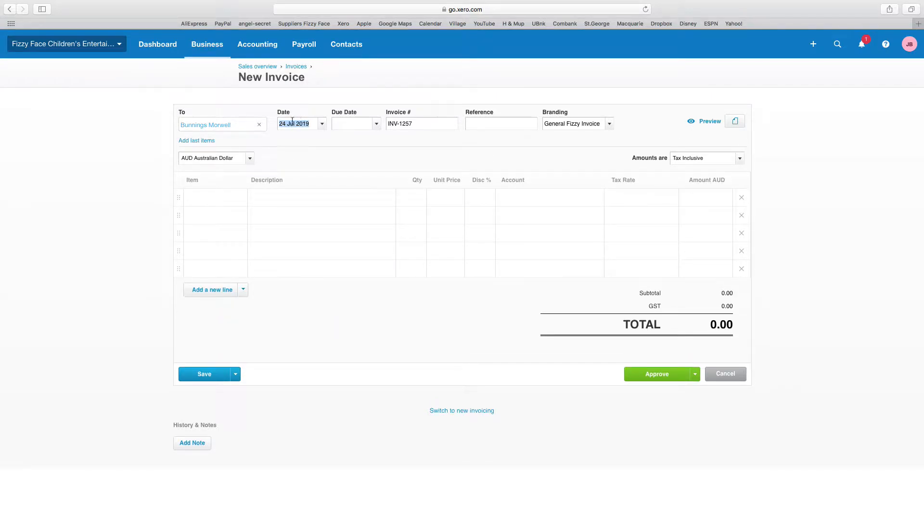
click(378, 125)
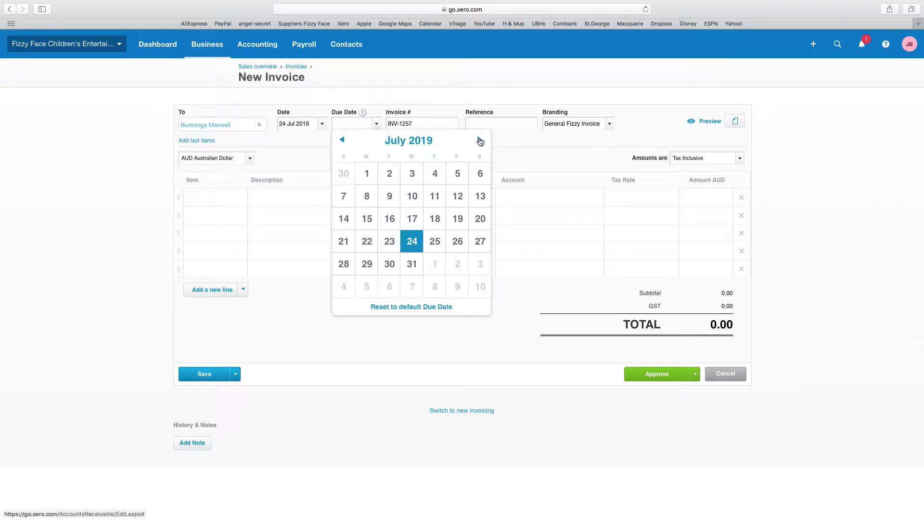
click(479, 140)
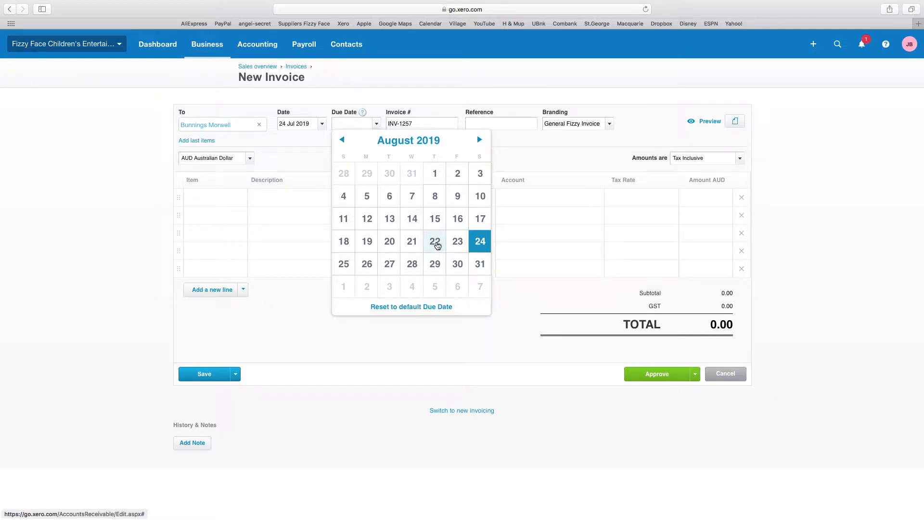
click(435, 243)
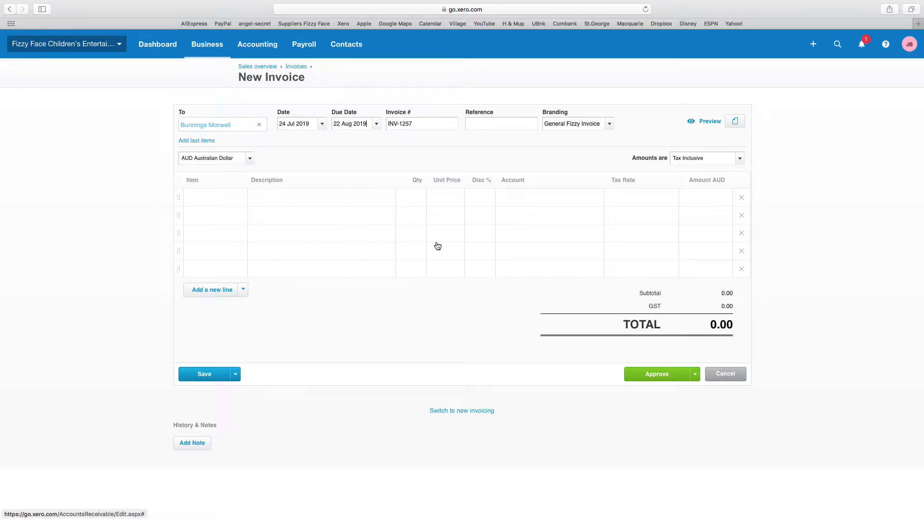
Step: Enter the reference 'Mother's day Family Night August 2019', keeping General Fizzy Invoice branding
click(478, 127)
text(M)
text(other)
text('s day Even)
key(BackSpace)
key(BackSpace)
key(BackSpace)
key(BackSpace)
text(Family Night Ma)
key(BackSpace)
key(BackSpace)
key(BackSpace)
text(August 2019)
click(517, 124)
key(Left)
key(Left)
key(Left)
key(Left)
key(Left)
key(Left)
click(610, 124)
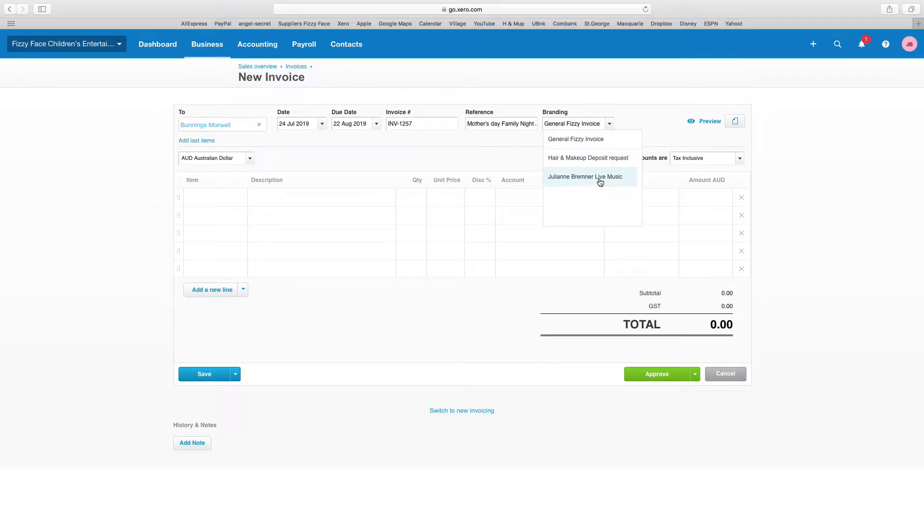
click(620, 116)
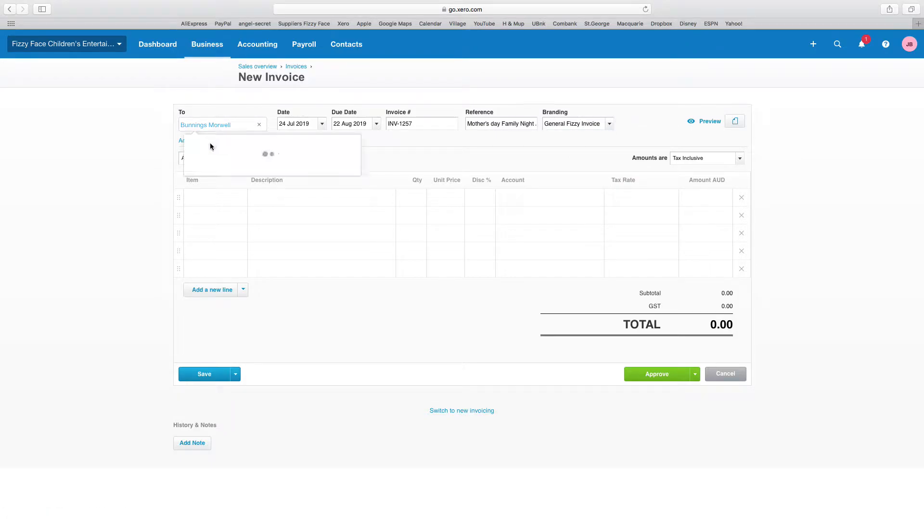
Step: Add the Jumping Castle item (265.00, account 205) as the invoice's first line
click(240, 197)
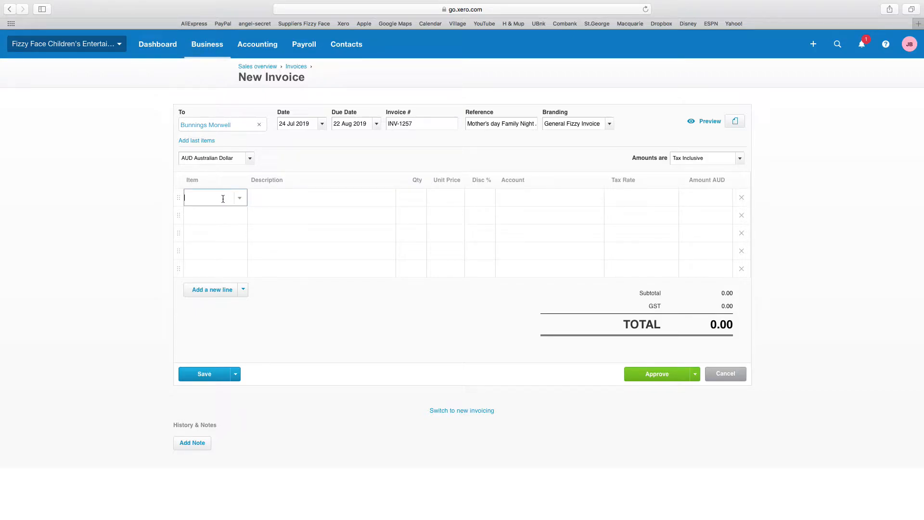
click(219, 214)
click(207, 200)
click(240, 200)
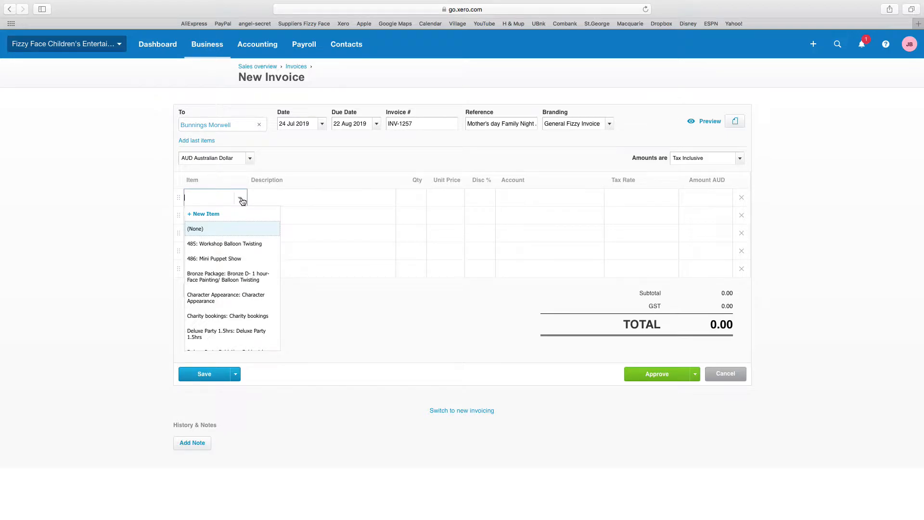
scroll(243, 282, down, 1)
scroll(243, 281, down, 3)
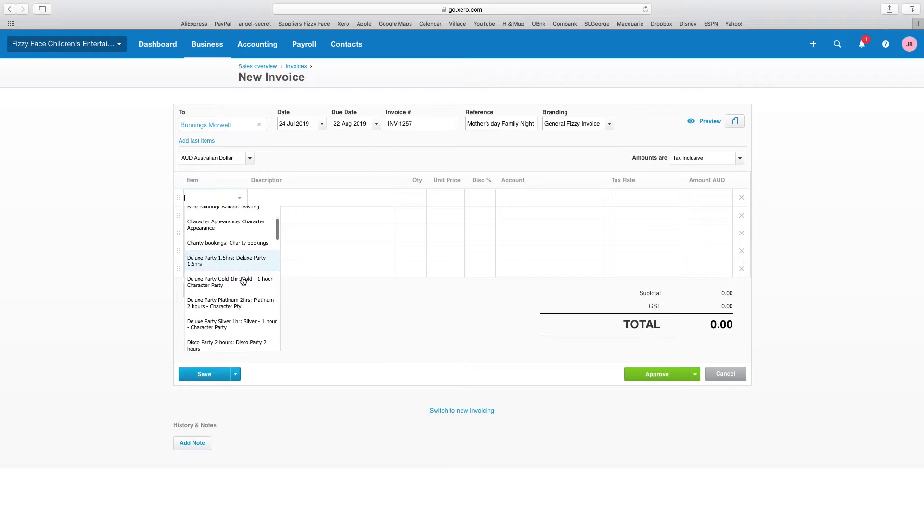
scroll(229, 287, down, 4)
scroll(221, 298, down, 4)
scroll(220, 294, down, 3)
scroll(221, 295, up, 3)
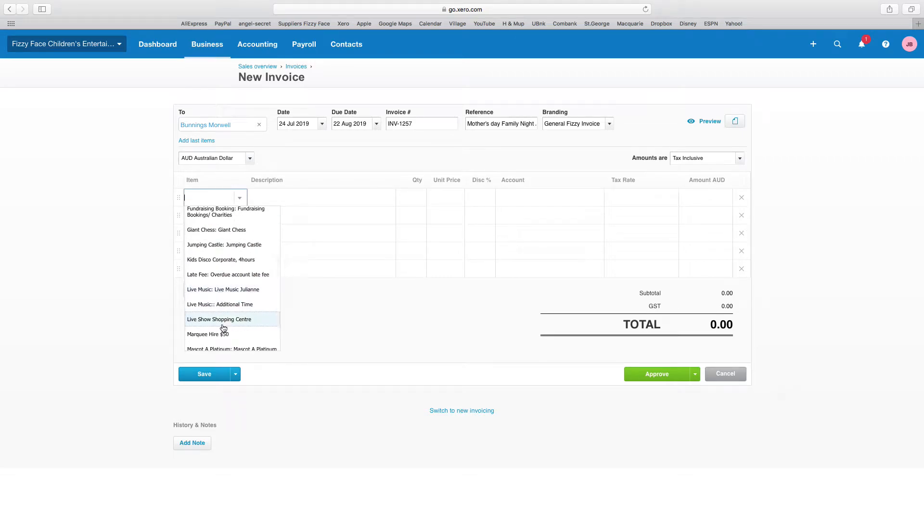
click(234, 245)
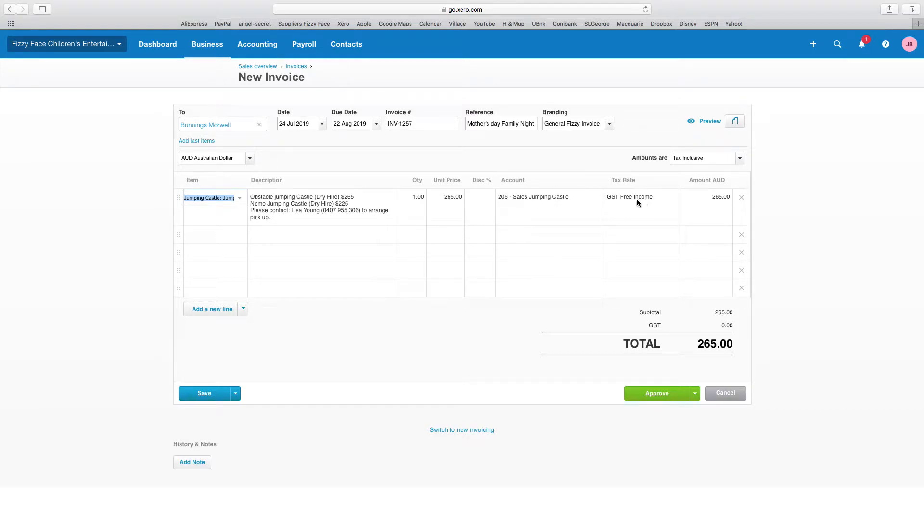
Step: Set the Jumping Castle line's tax rate to BAS Excluded, leaving amounts Tax Inclusive
click(649, 197)
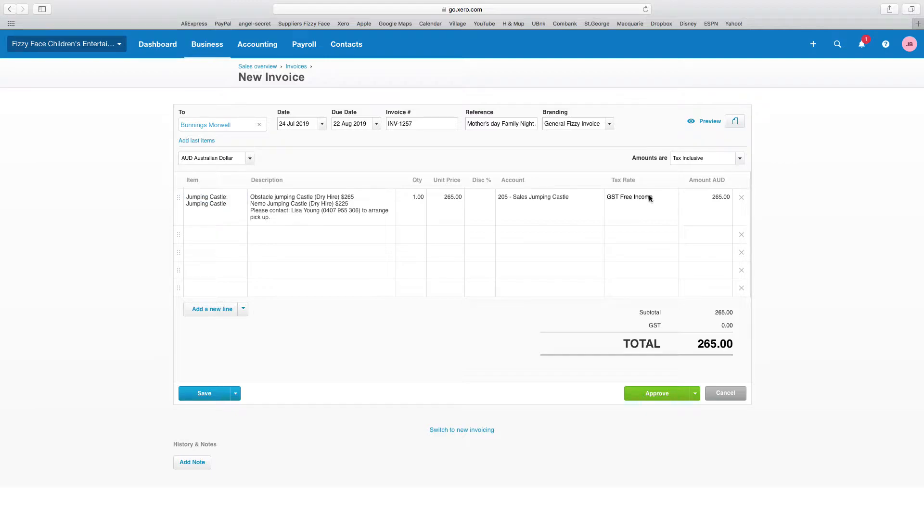
click(673, 198)
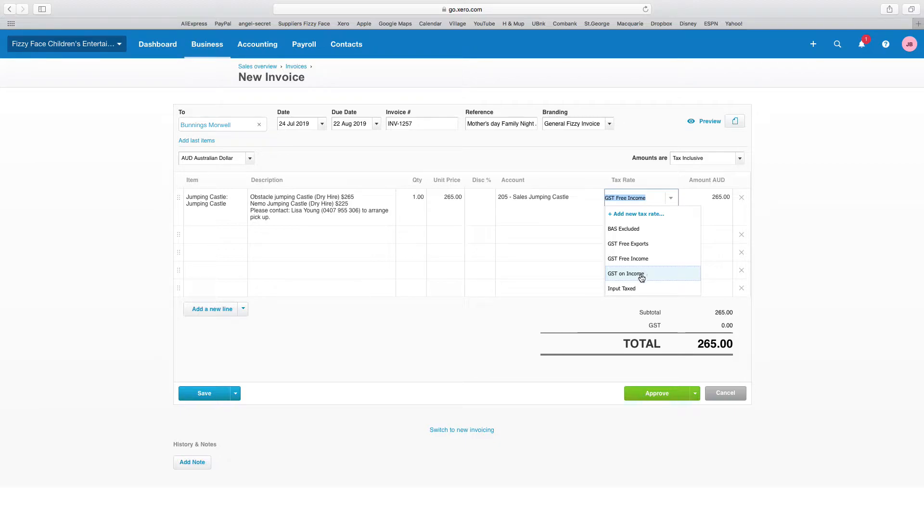
click(592, 149)
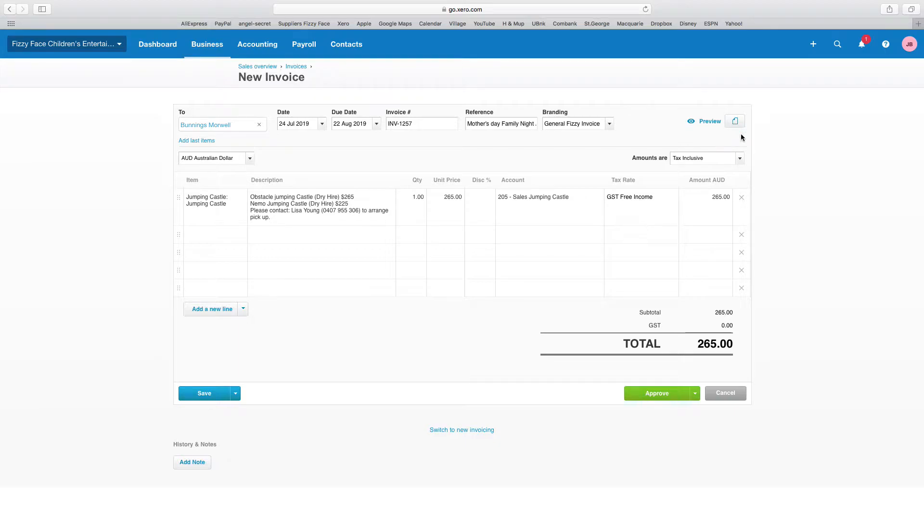
click(739, 161)
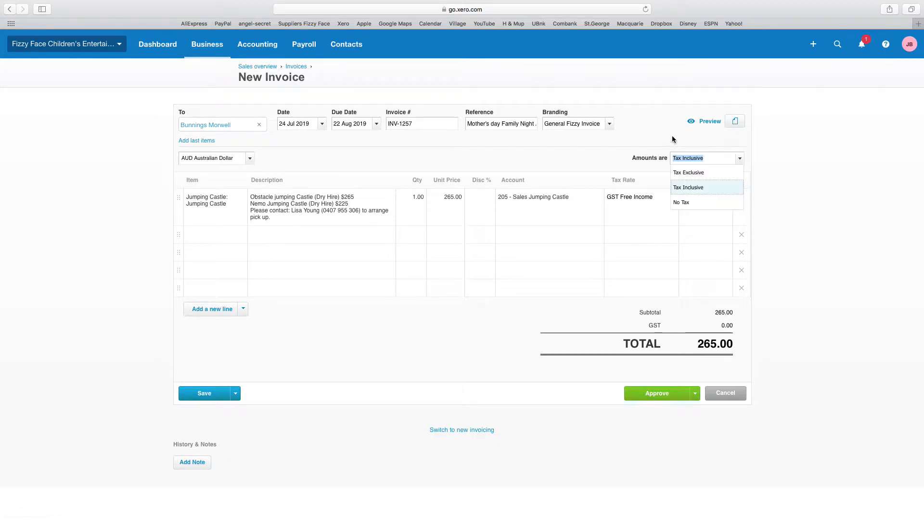
click(640, 143)
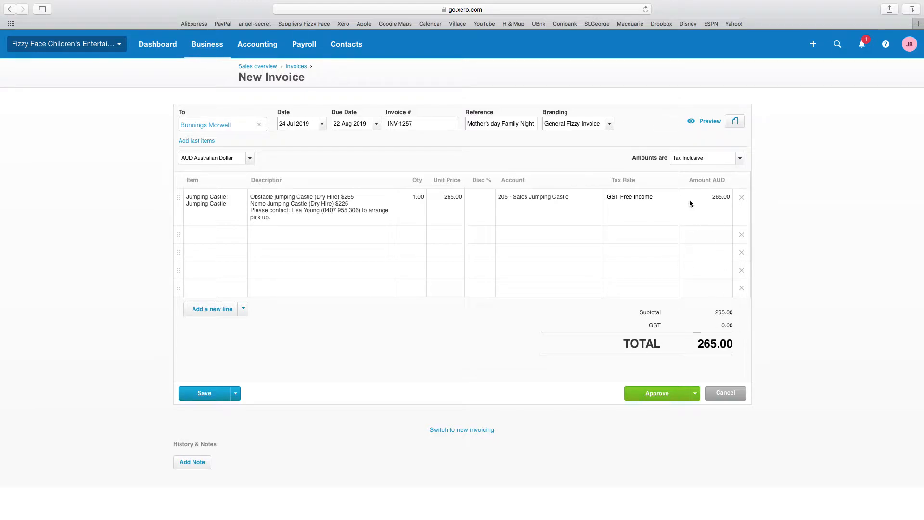
click(653, 198)
click(671, 200)
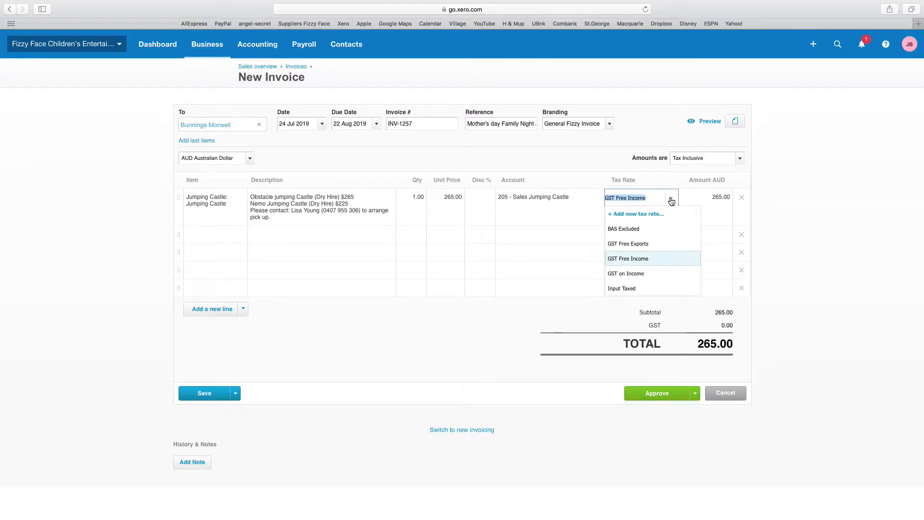
click(649, 229)
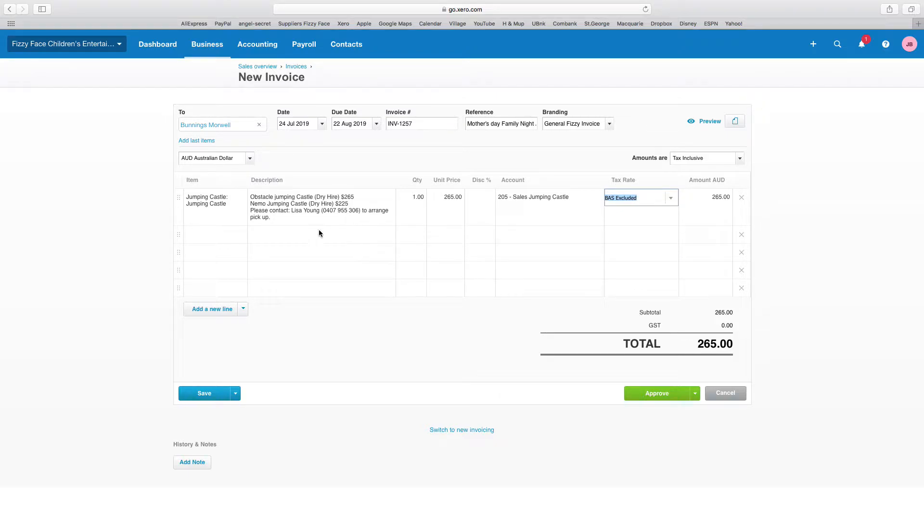
click(226, 236)
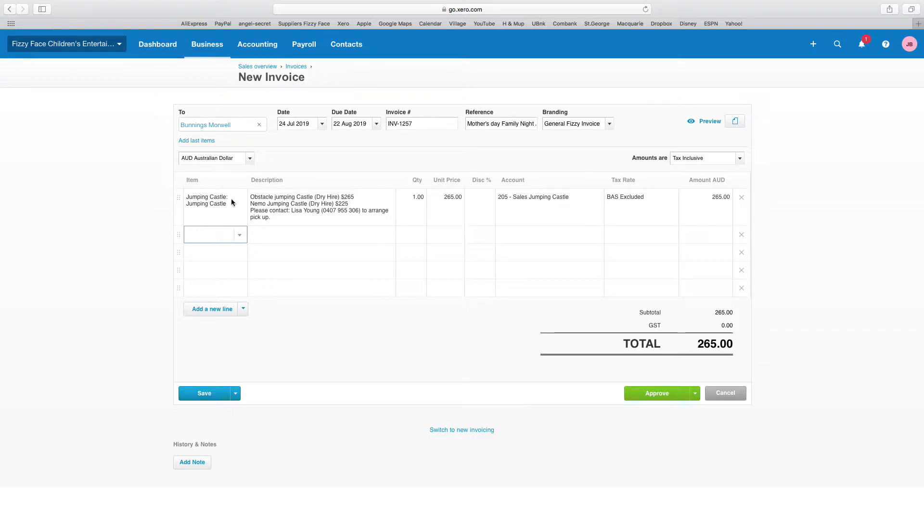
Step: Delete the Jumping Castle line and add 'Face Painting' to the reference
click(740, 200)
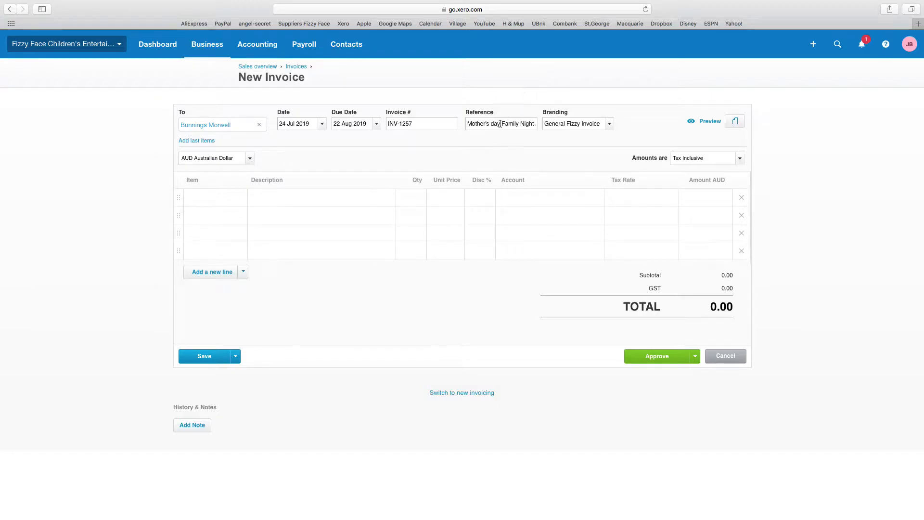
click(467, 124)
text(Face Painting)
Step: Add the Bronze Package face painting item and select its balloon-twister and hours placeholder
click(197, 198)
text(face)
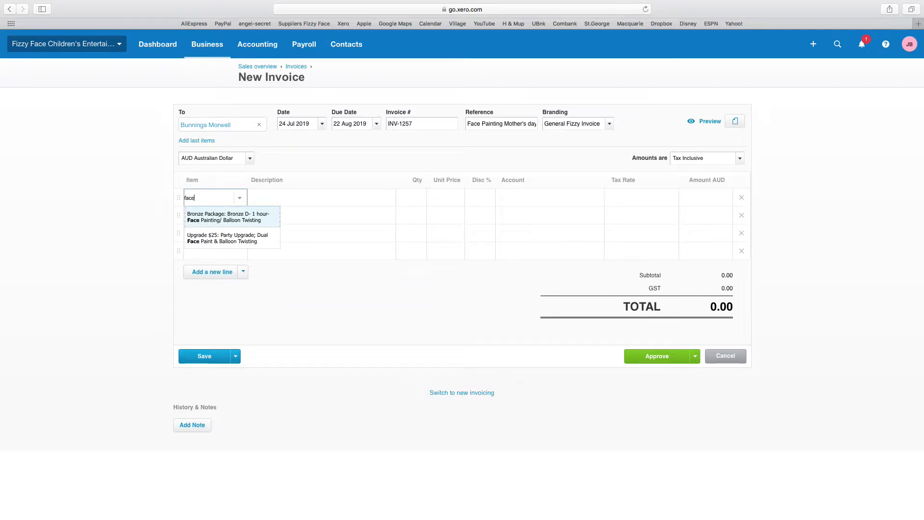
click(225, 220)
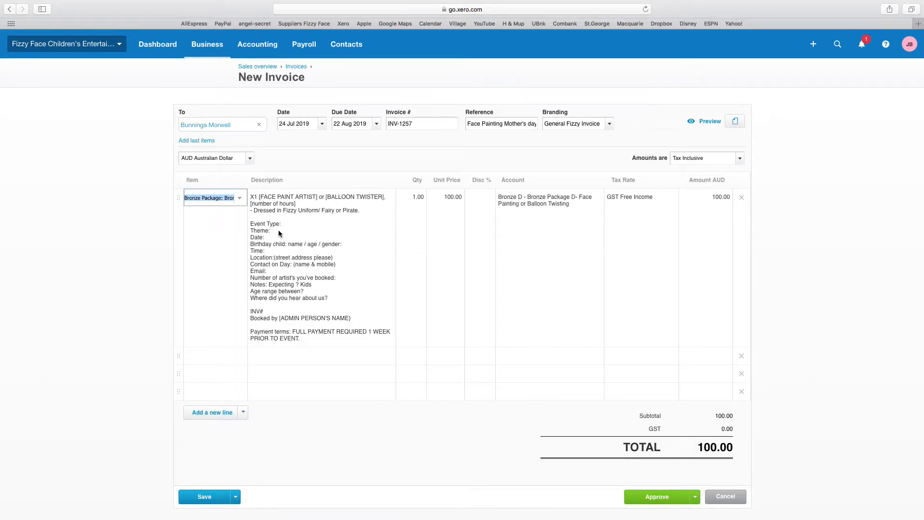
click(316, 198)
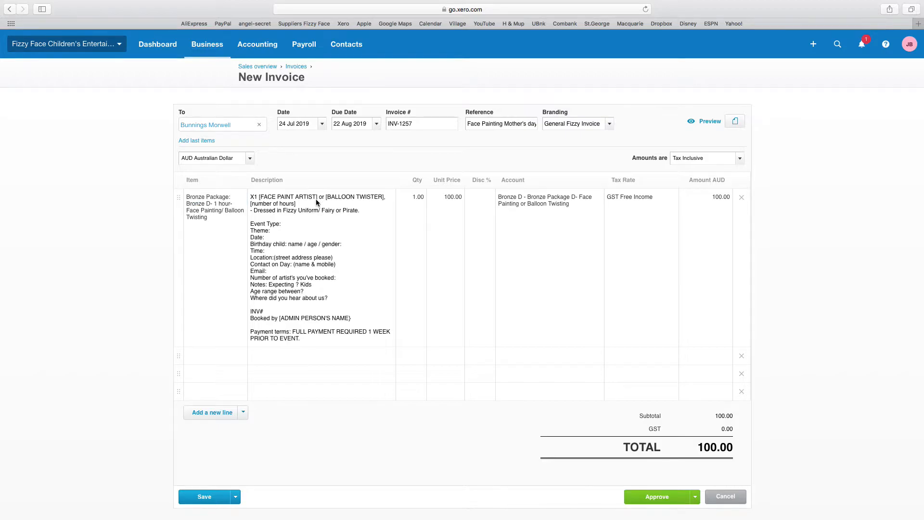
drag(309, 194, 320, 199)
Step: Fill in 2 hours and event type 'Mother's day family night 2019', removing the Theme line
key(BackSpace)
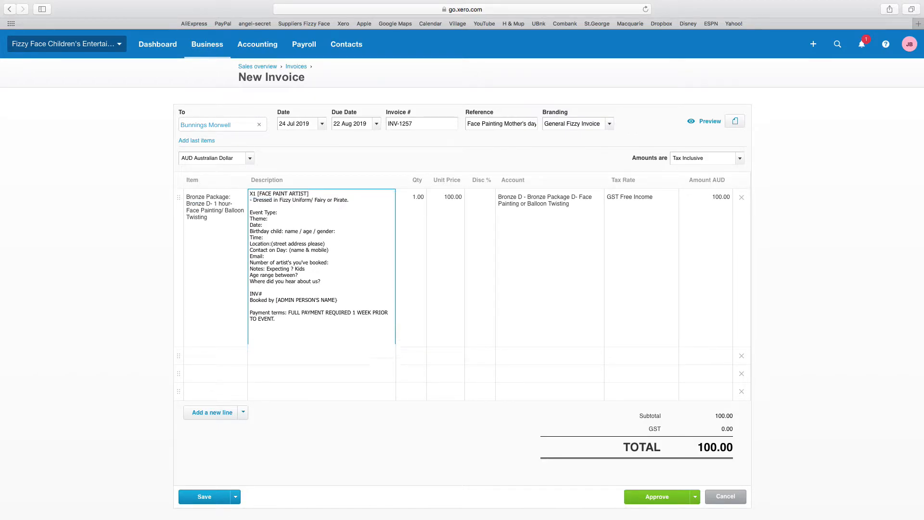
text(2hours)
click(310, 193)
drag(349, 200, 312, 202)
key(BackSpace)
text(M)
key(BackSpace)
text(ther's day family night 2019)
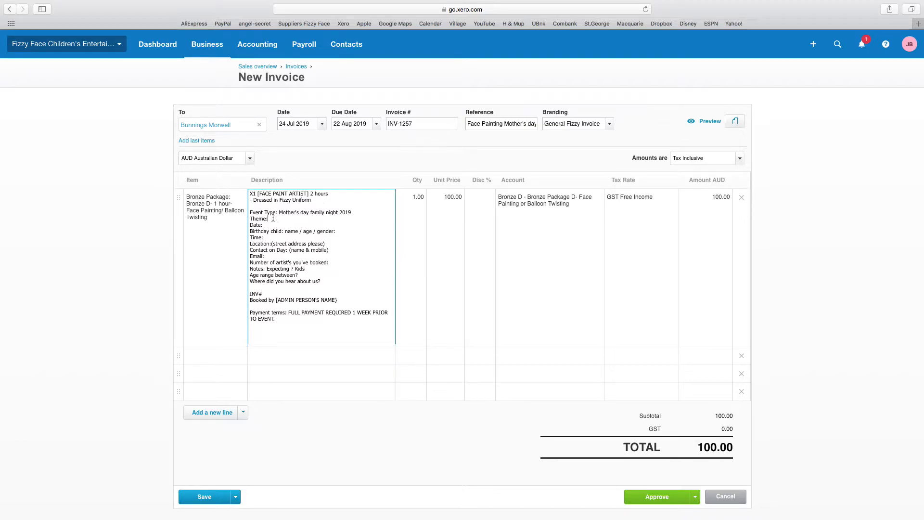
drag(273, 219, 245, 219)
key(BackSpace)
key(BackSpace)
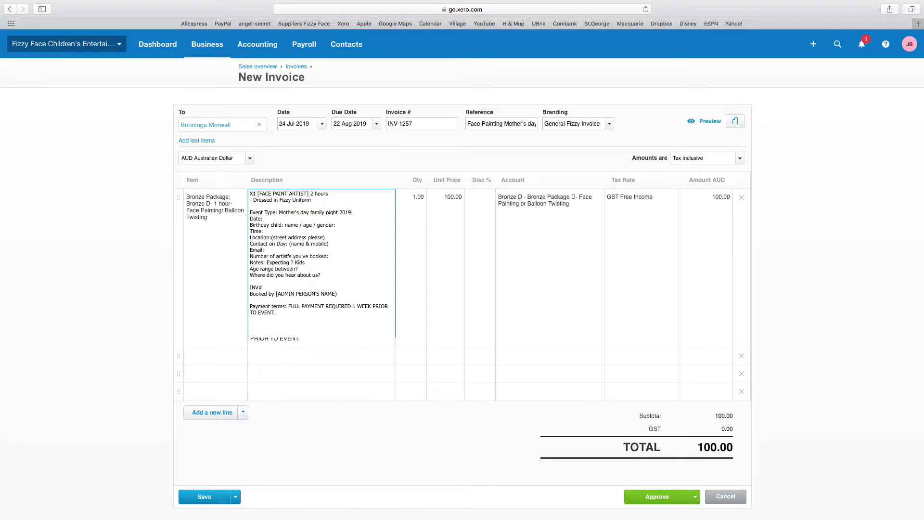
Step: Set the date to Thursday 29th August 2019, drop the Birthday child line, and enter time 6-8pm
click(281, 219)
text(Thursda)
text(y 29th August, 2019)
drag(287, 218, 266, 217)
key(BackSpace)
text(Thursday)
drag(337, 224, 285, 227)
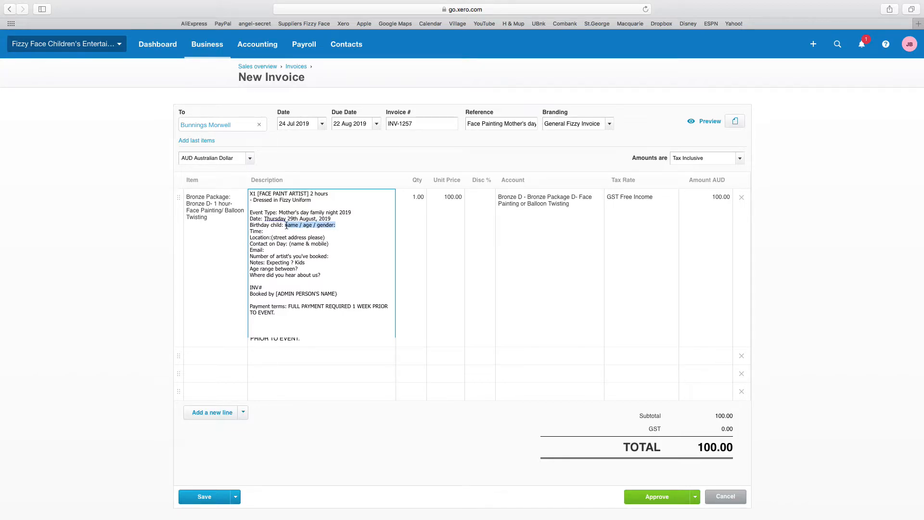
key(BackSpace)
drag(289, 225, 249, 225)
key(BackSpace)
key(BackSpace)
click(284, 224)
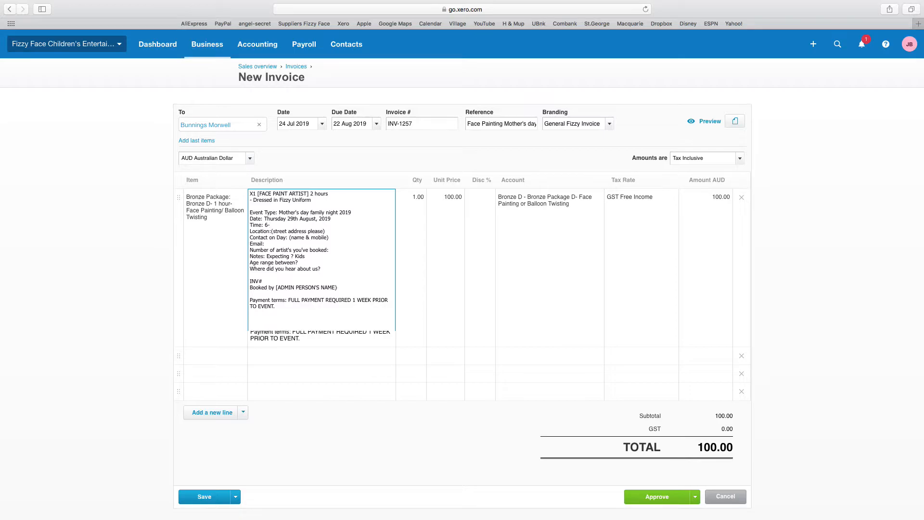
text(6-8pm)
Step: Enter location Bunnings Morwell, the contact's name and mobile, and 50 kids in Notes
drag(332, 230, 272, 233)
key(BackSpace)
text(Bunnings Morwell)
drag(334, 237, 289, 238)
text(Barb)
text( 5177773)
text(bar)
text(b)
key(BackSpace)
key(BackSpace)
key(BackSpace)
key(BackSpace)
text(a)
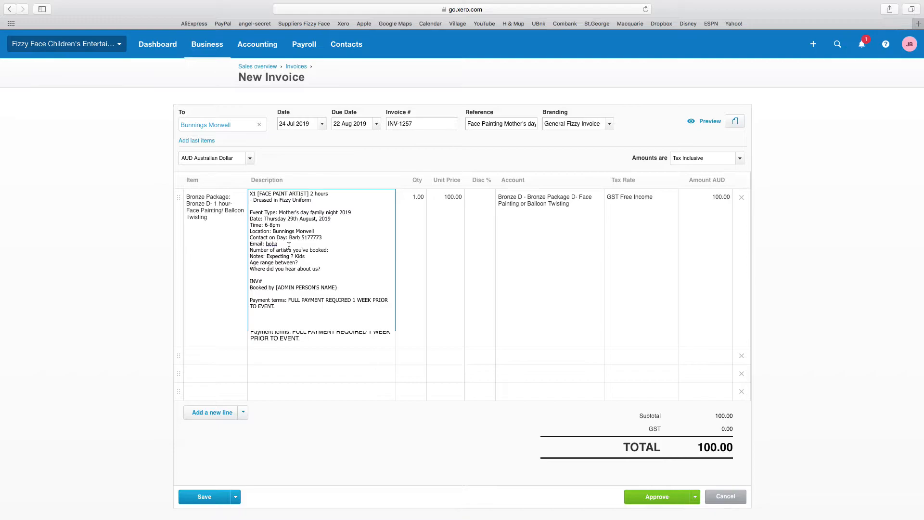
drag(277, 244, 266, 244)
click(343, 247)
double_click(293, 256)
text(50)
mouse_move(565, 3)
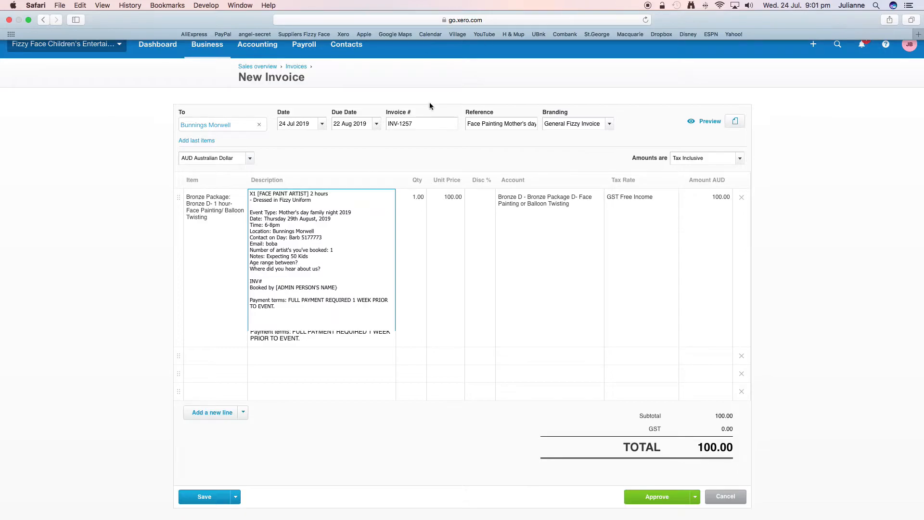
click(302, 263)
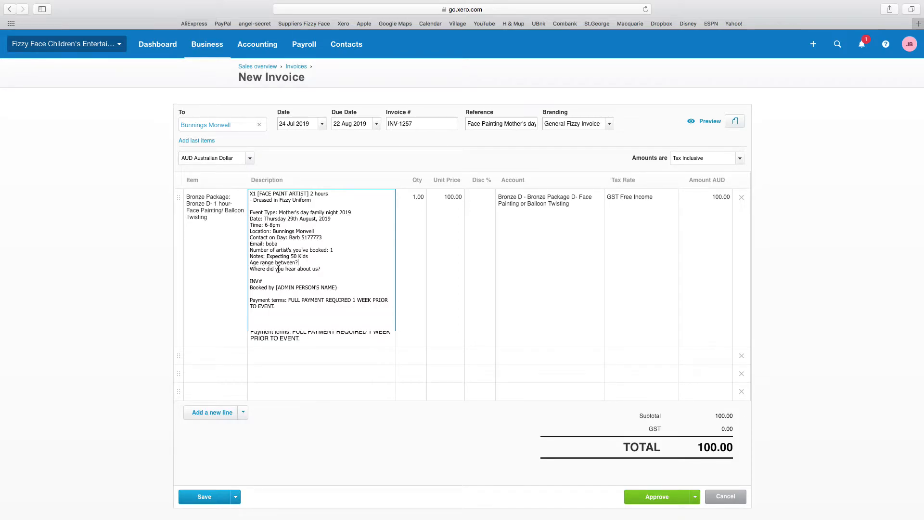
click(322, 266)
Step: Add INV# 1257 and the admin's name with booking date 24/07/19
scroll(266, 266, down, 1)
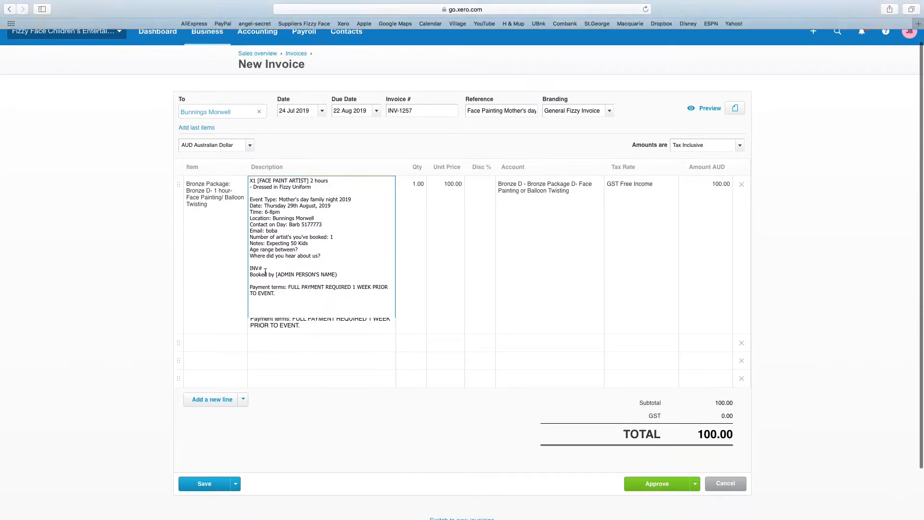
click(267, 262)
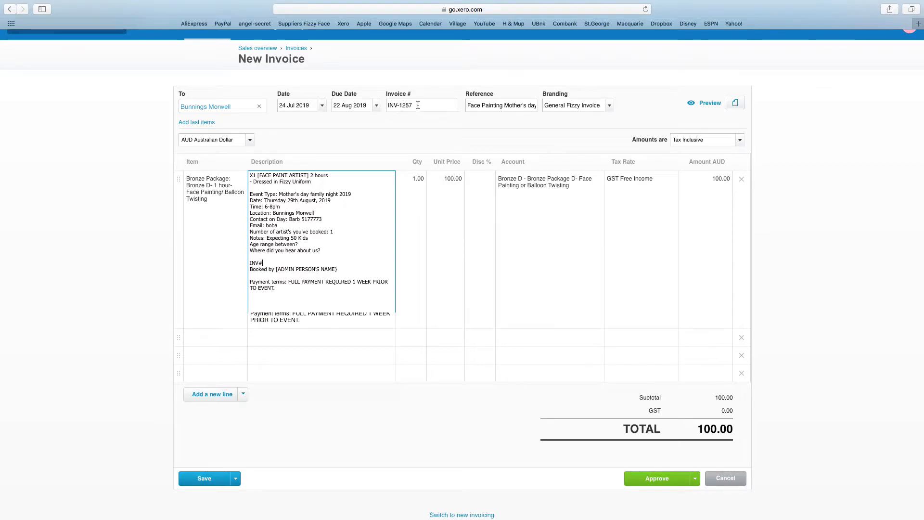
text(1257)
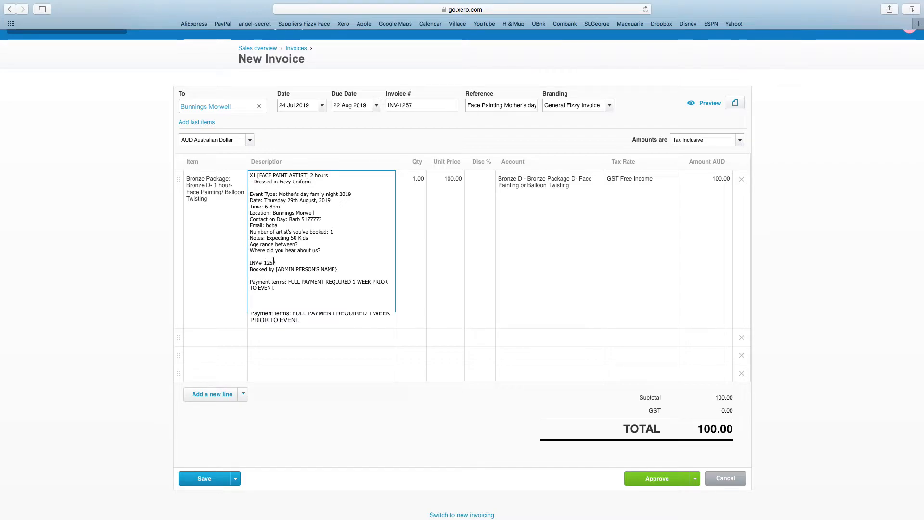
drag(337, 269, 276, 269)
key(BackSpace)
text(Julianne )
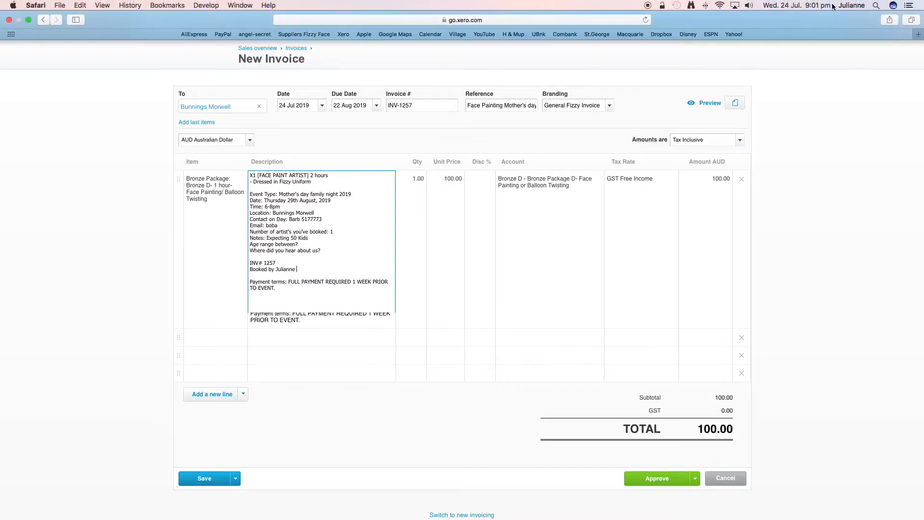
text(2)
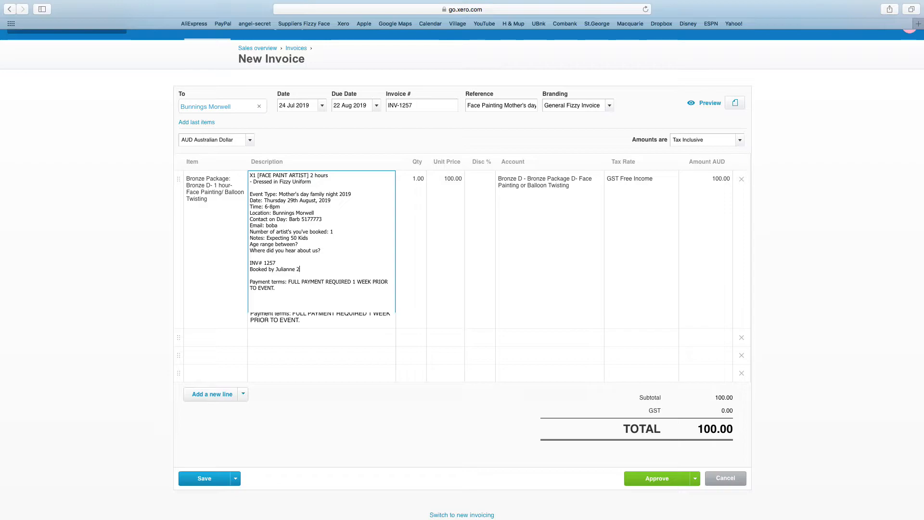
text(4/07/19)
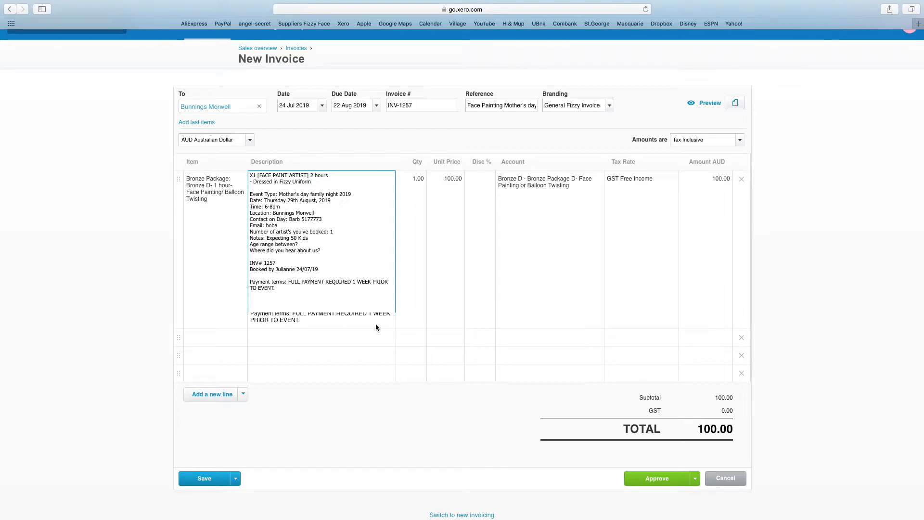
Step: Set the Bronze Package quantity to 2, try a 20% discount, then clear it
click(471, 339)
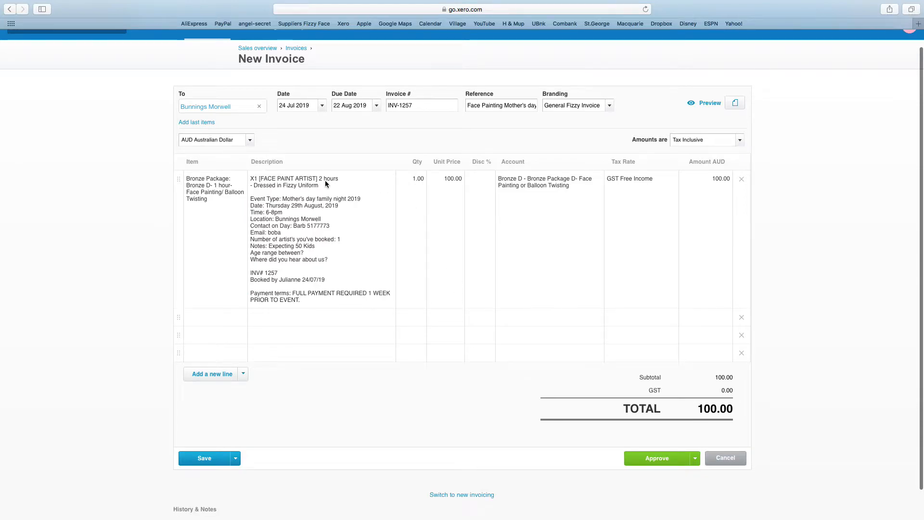
click(414, 179)
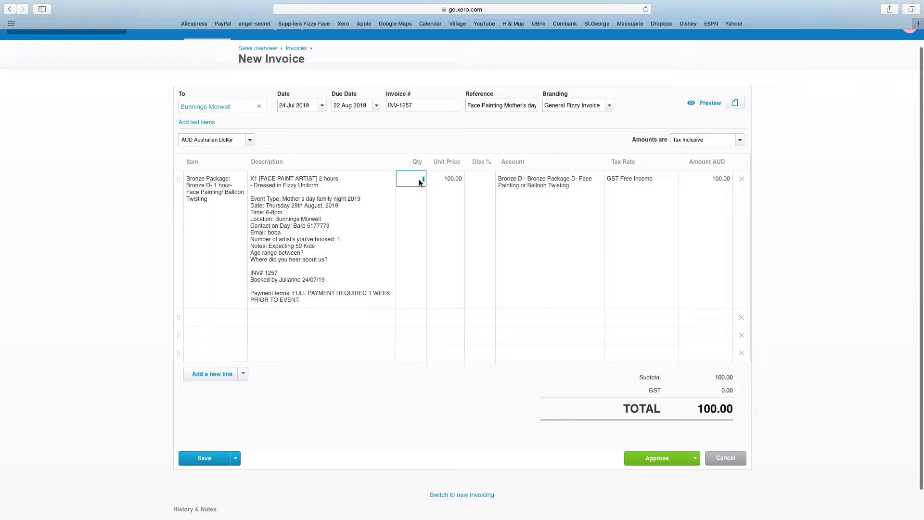
text(2)
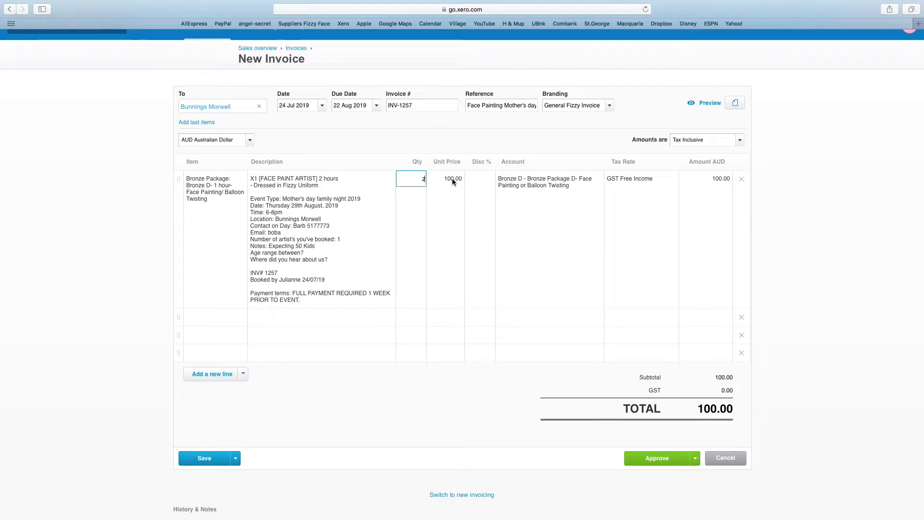
click(475, 182)
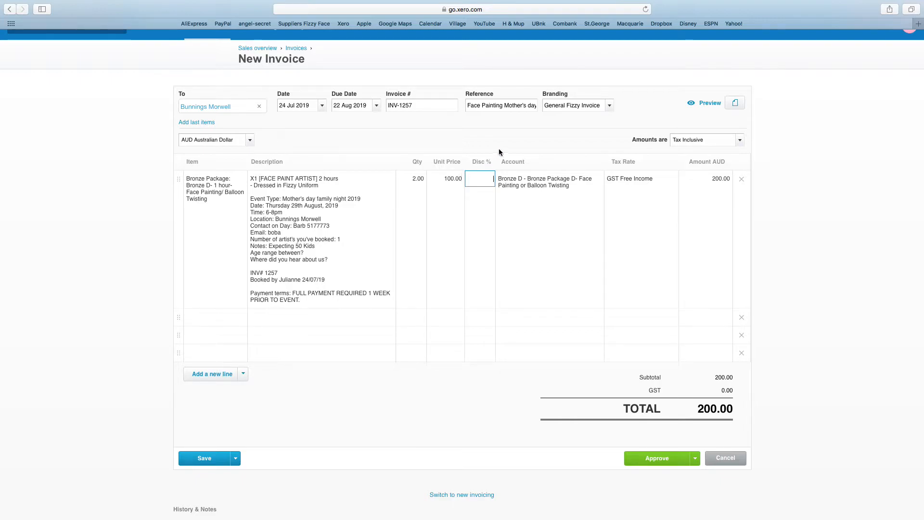
text(20)
click(486, 214)
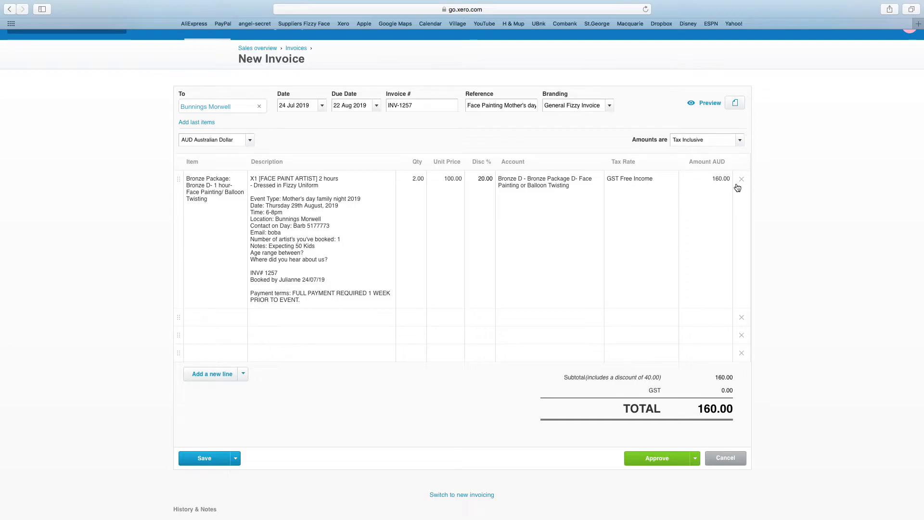
click(481, 177)
key(BackSpace)
scroll(500, 380, down, 1)
scroll(501, 383, down, 1)
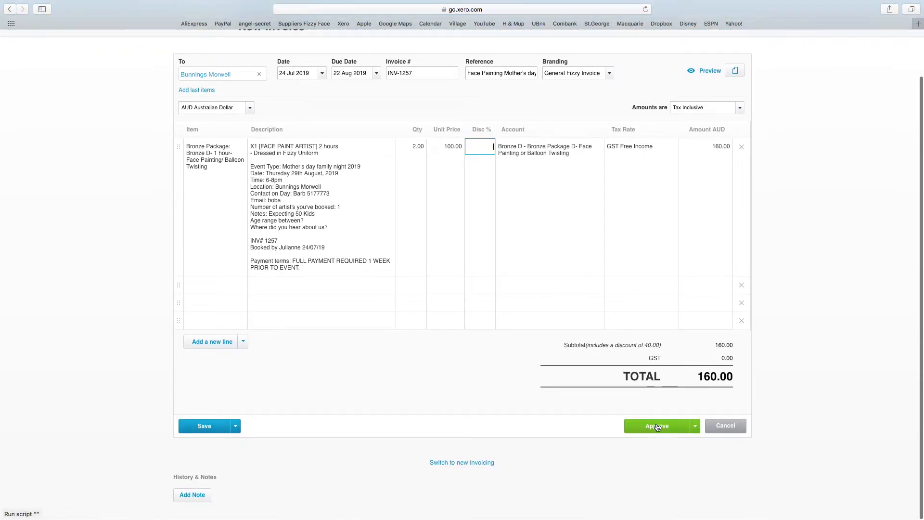
Step: Save INV-1257 as a draft, reopen it and approve it at 200.00
click(203, 428)
click(203, 427)
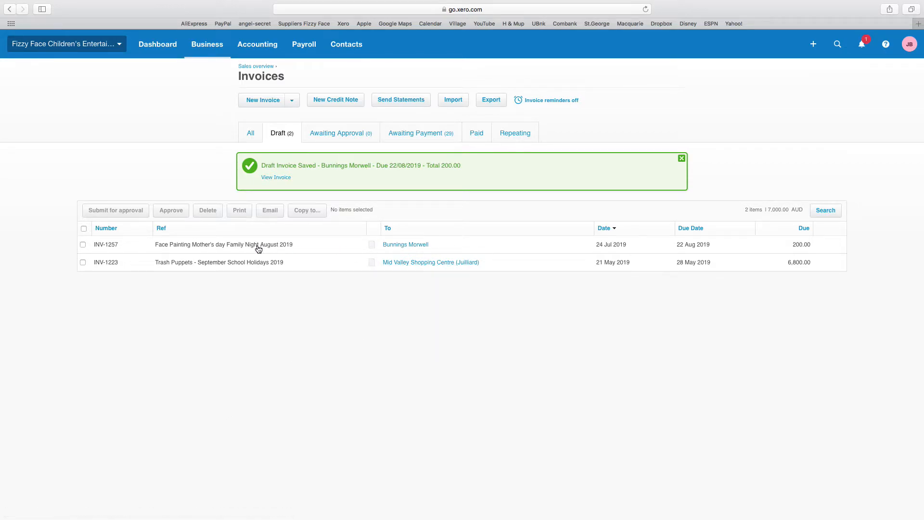
click(287, 246)
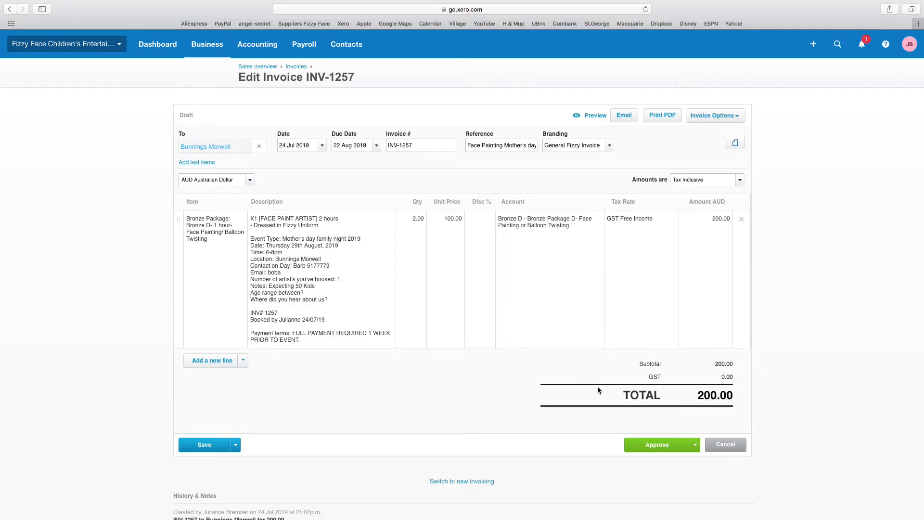
click(651, 446)
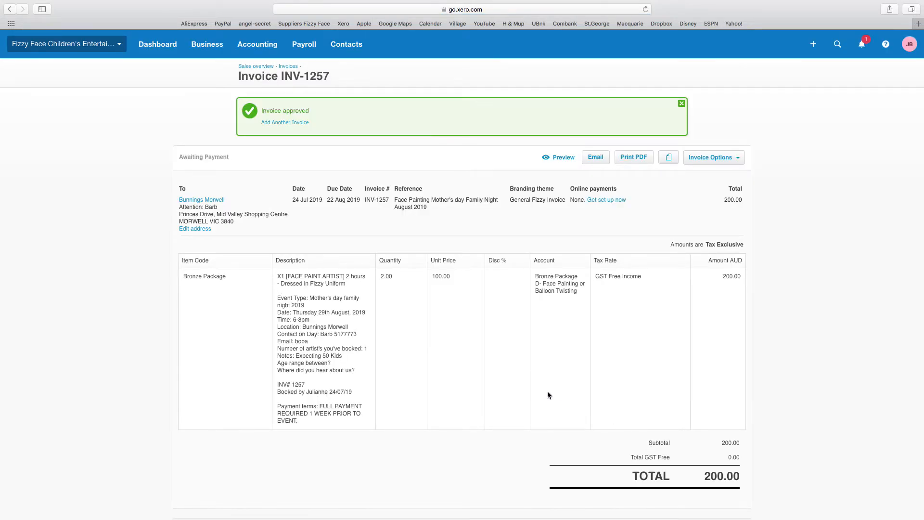
Step: Open the Send Invoice email window for approved invoice INV-1257
scroll(469, 426, down, 3)
scroll(468, 426, down, 2)
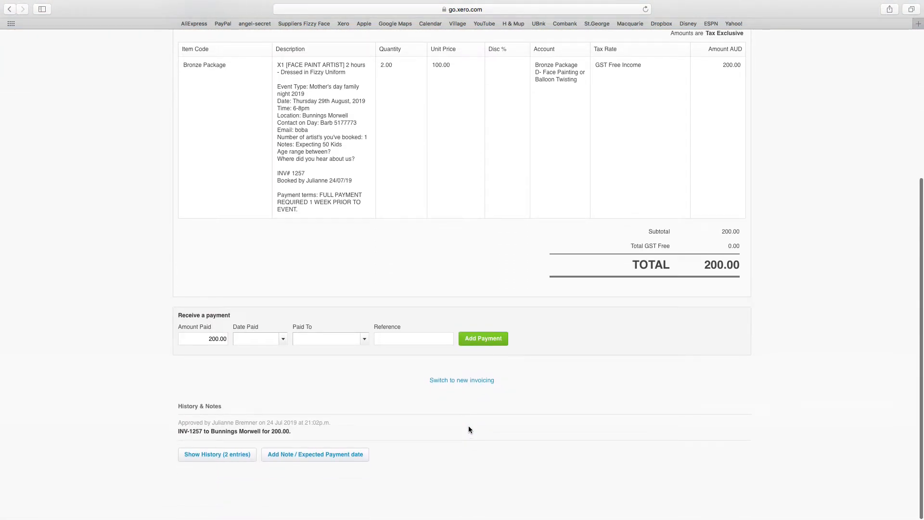
scroll(469, 426, up, 3)
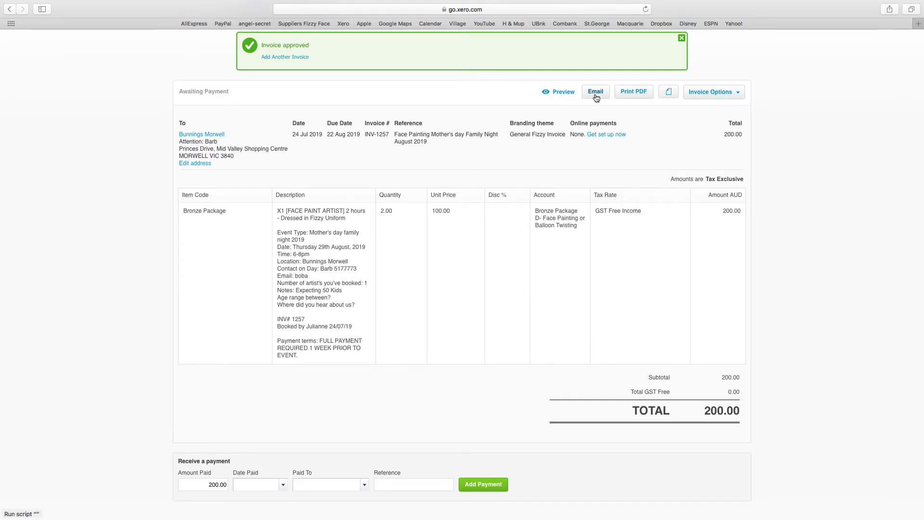
click(595, 94)
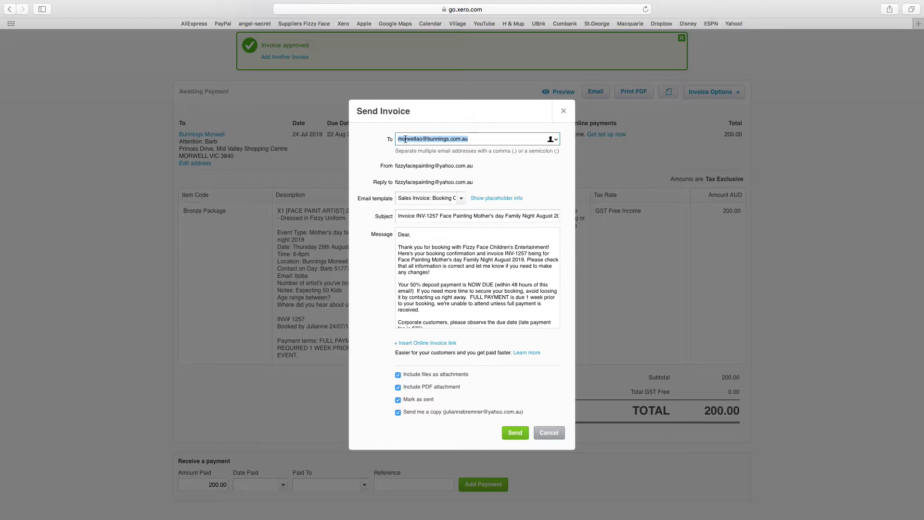
Step: Select the recipient address, then open the email template list in Send Invoice
click(492, 138)
drag(478, 139, 395, 143)
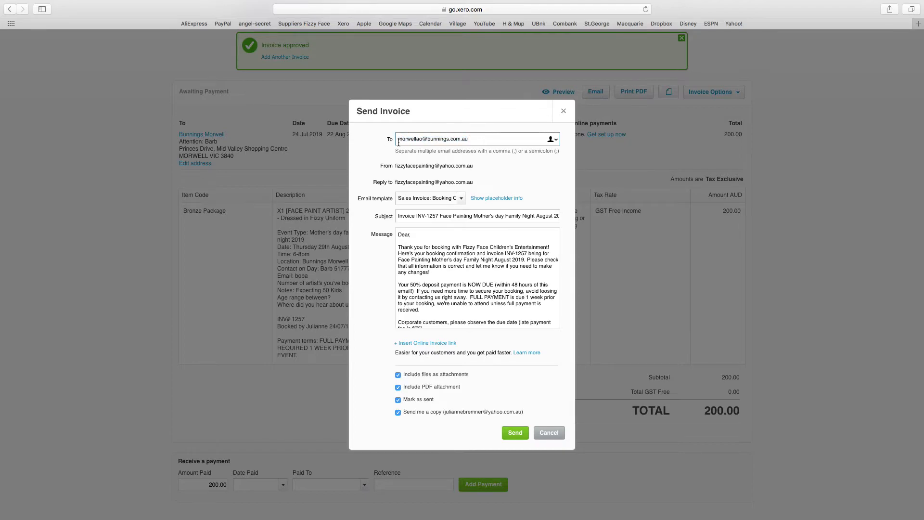
triple_click(418, 139)
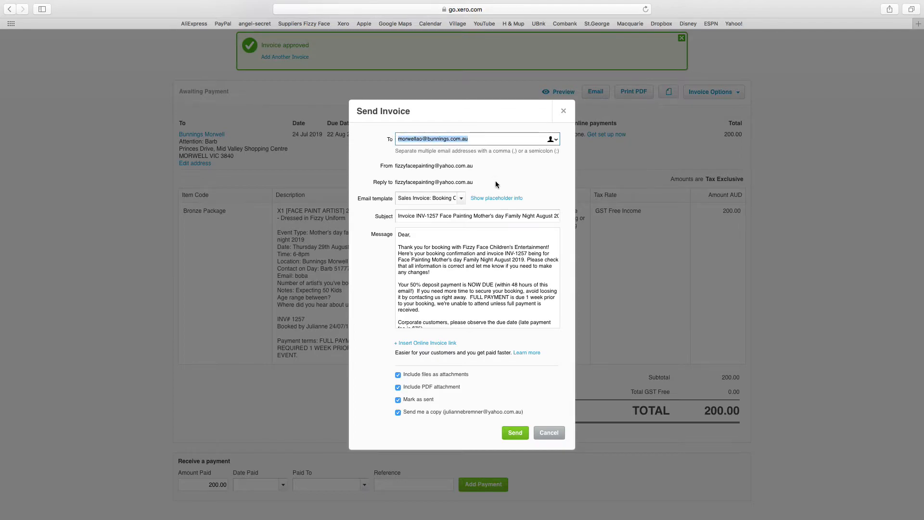
click(507, 167)
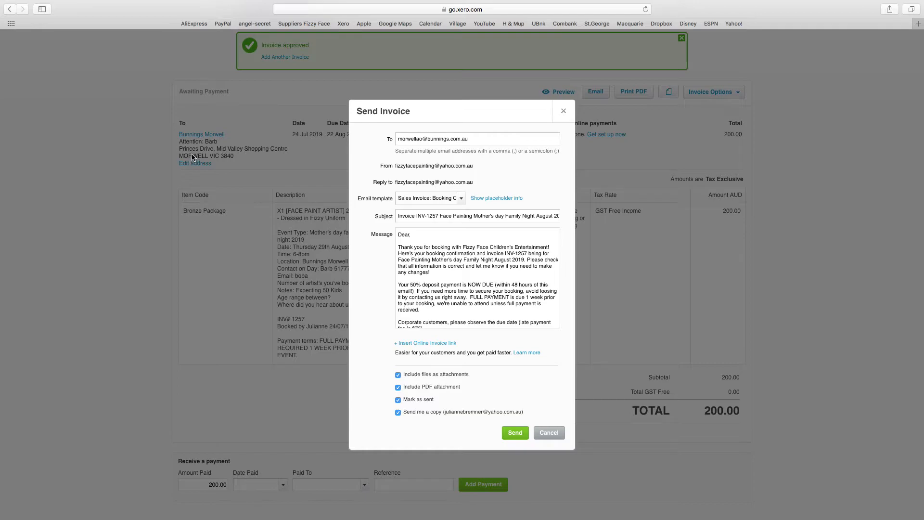
click(461, 201)
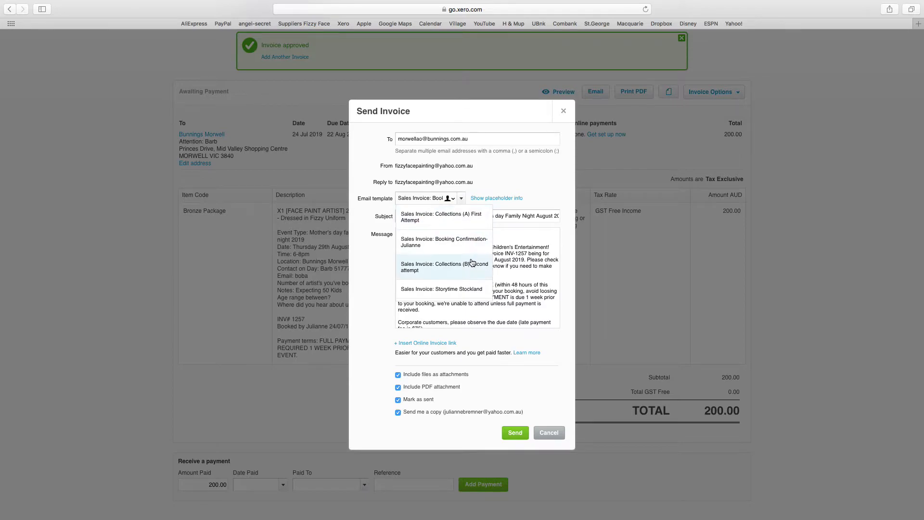
scroll(471, 271, up, 2)
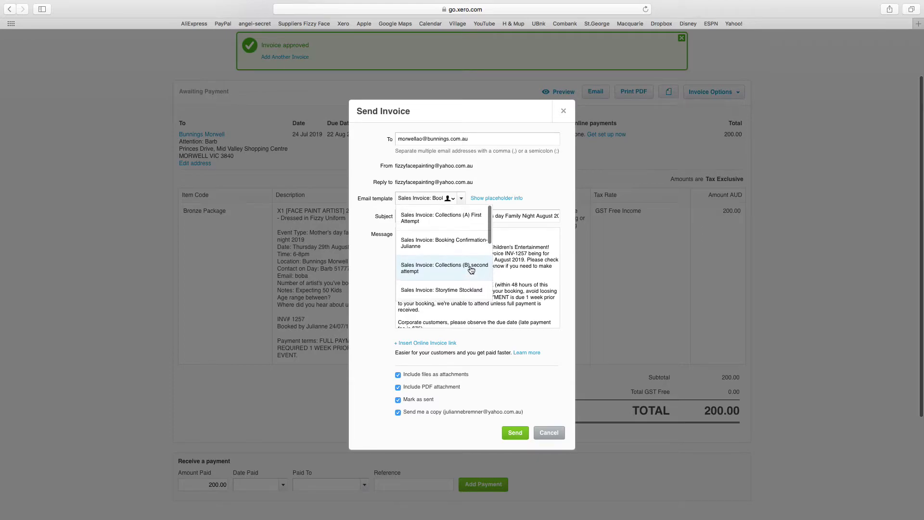
Step: Apply the 'Collections (A) First Attempt' email template and review the message
click(468, 226)
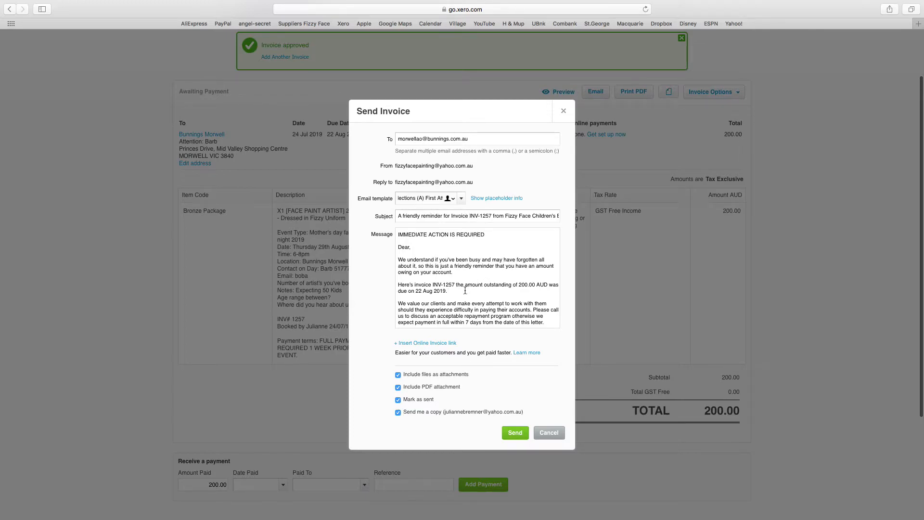
scroll(447, 294, down, 2)
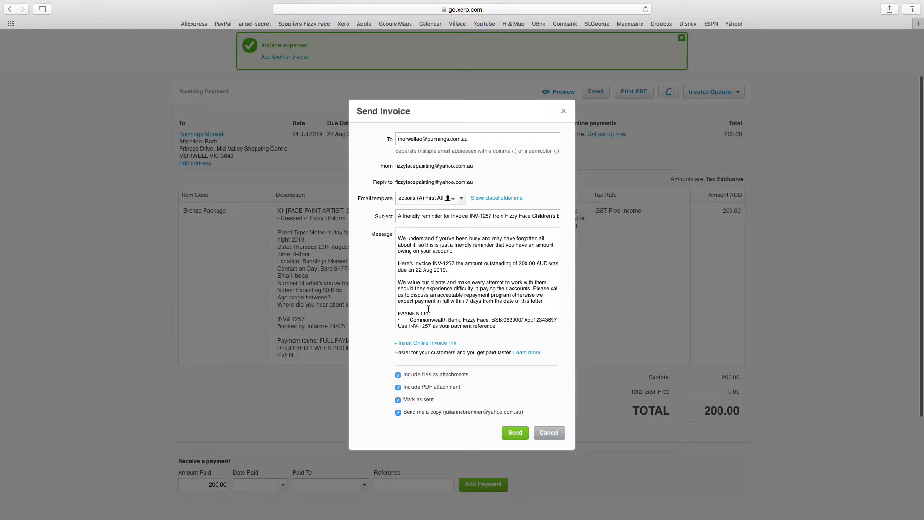
scroll(432, 300, down, 5)
scroll(430, 302, down, 2)
scroll(431, 302, up, 2)
scroll(430, 302, down, 3)
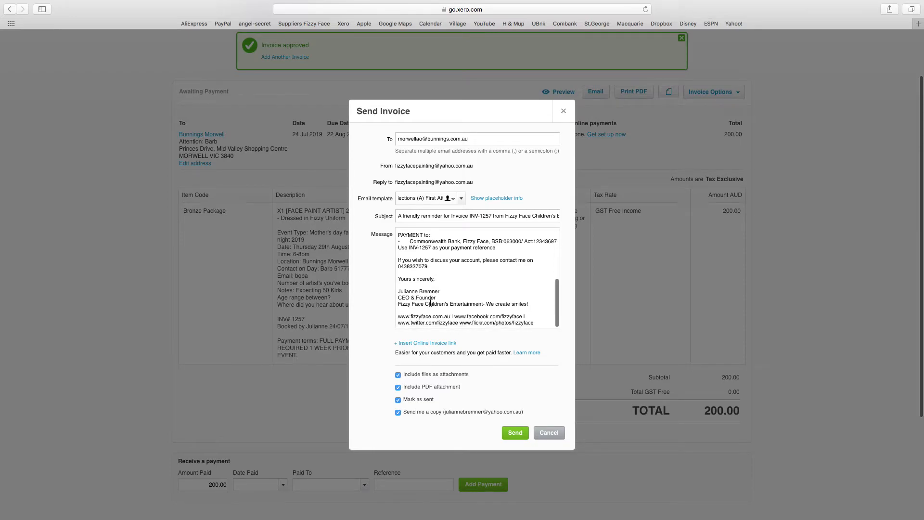
Step: Replace the contact phone number in the message with '...'
click(430, 268)
drag(430, 268, 397, 269)
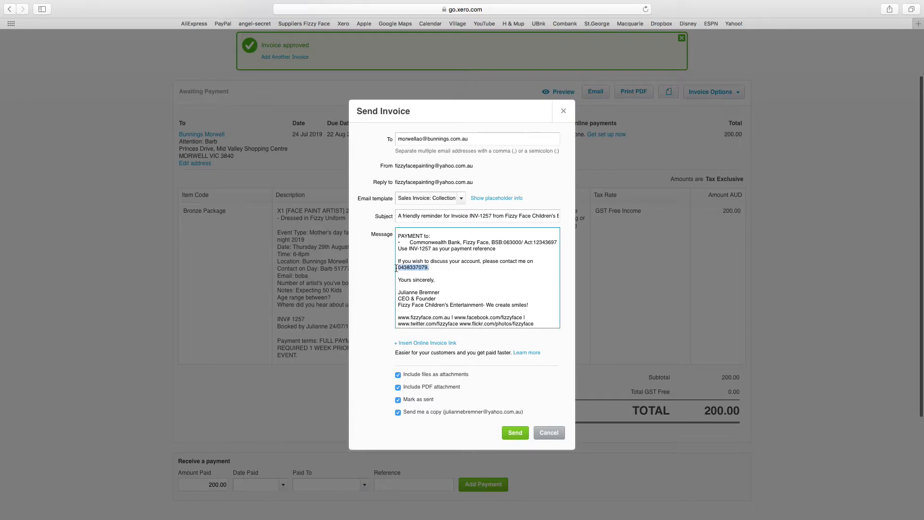
key(BackSpace)
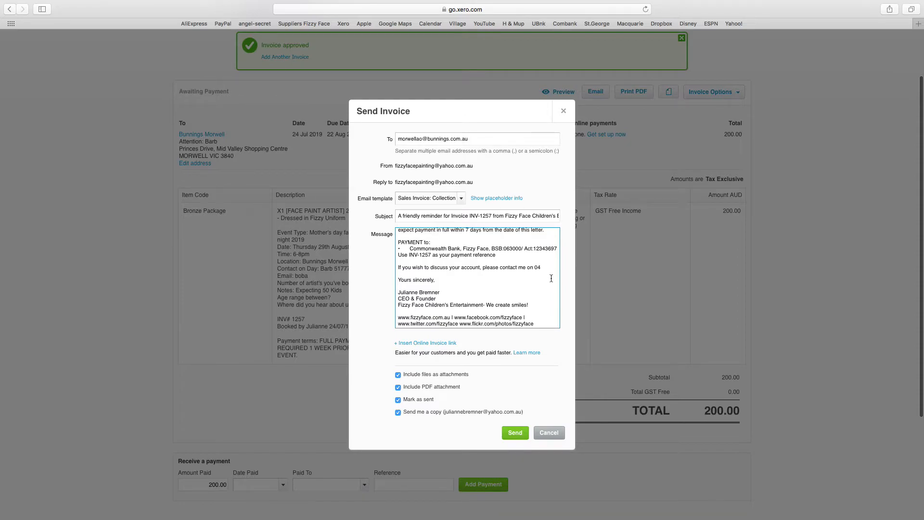
text(04)
key(BackSpace)
key(BackSpace)
text(...)
Step: Replace the signature with 'You Name' / 'Position', then cancel the email unsent
drag(438, 292, 391, 293)
text(You Name)
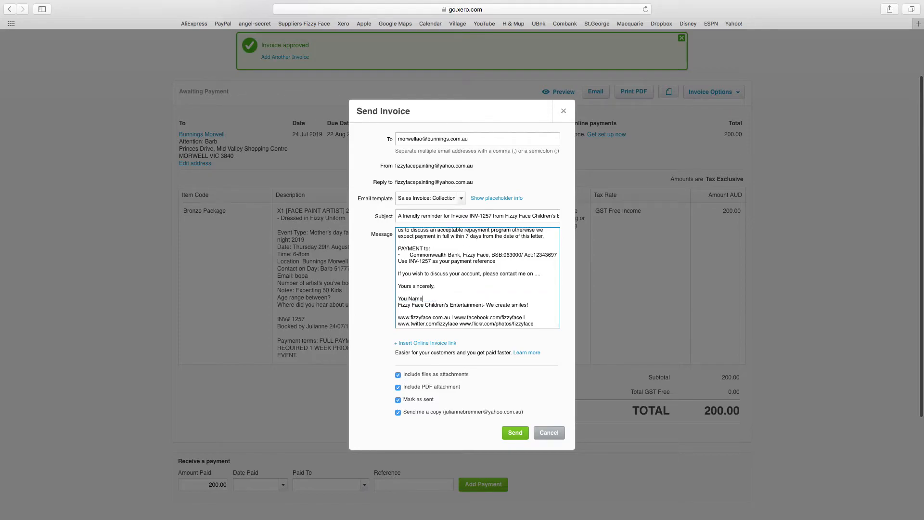
key(Return)
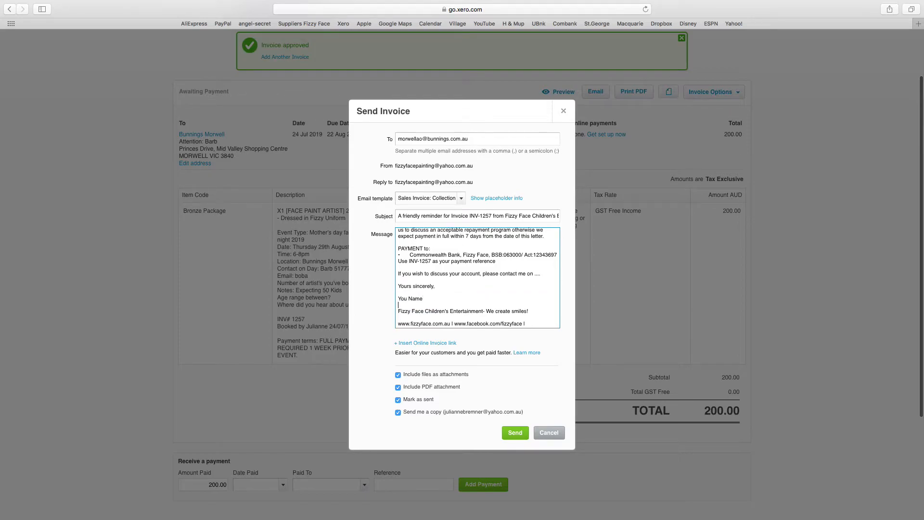
text(Position)
scroll(458, 302, down, 1)
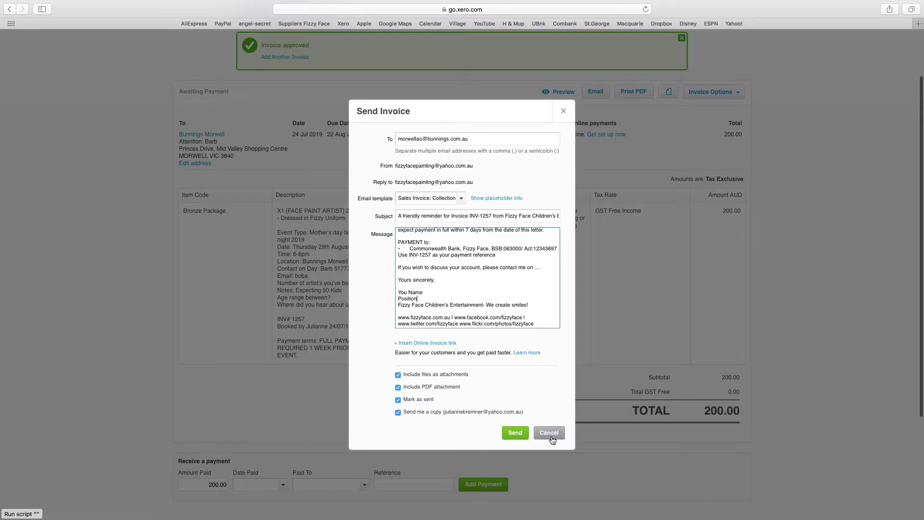
click(549, 433)
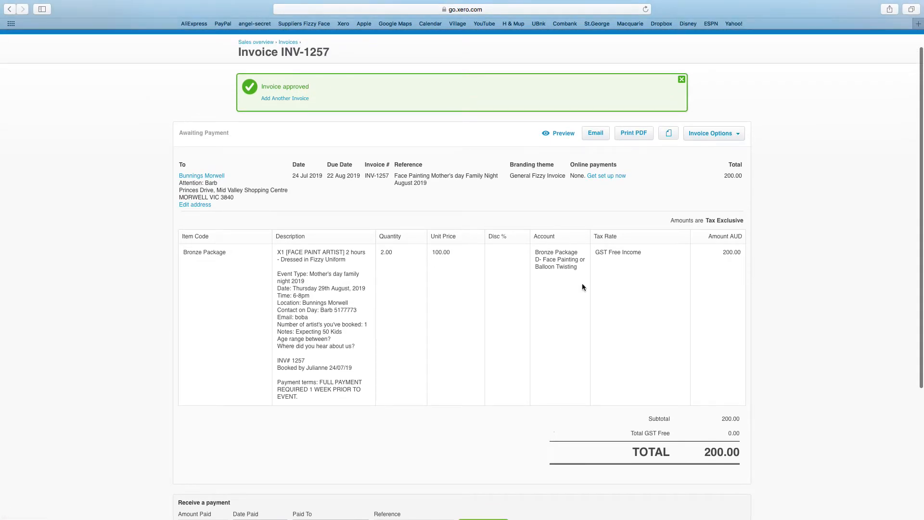
Step: Print INV-1257 as a PDF, leaving the invoice not marked as sent
click(633, 138)
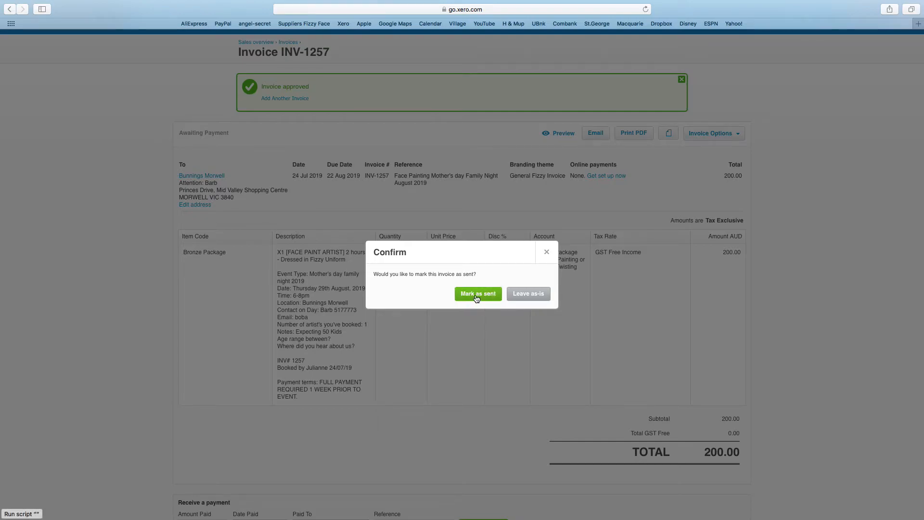
click(529, 294)
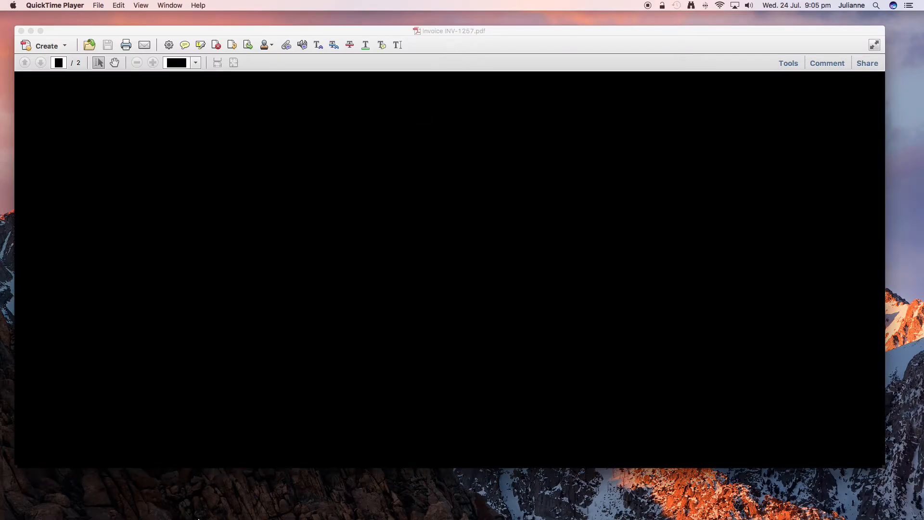
Step: Return from Acrobat to the Xero invoice INV-1257 in Safari
mouse_move(210, 512)
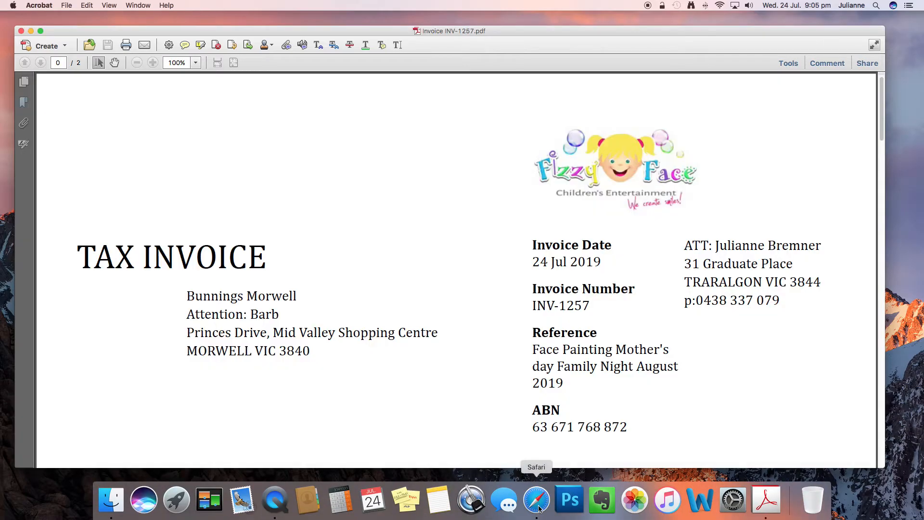
click(537, 500)
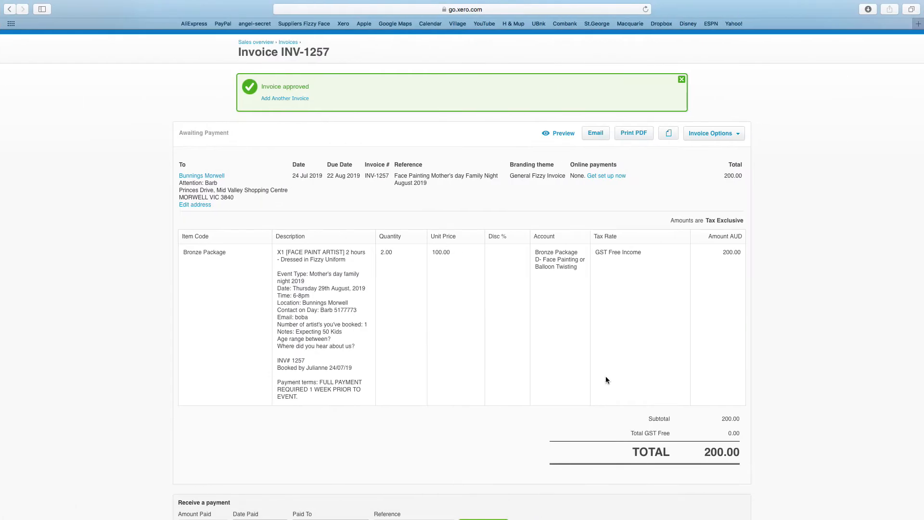
Step: Print the invoice PDF again, dismiss the mark-as-sent prompt, and view it in Acrobat
click(640, 136)
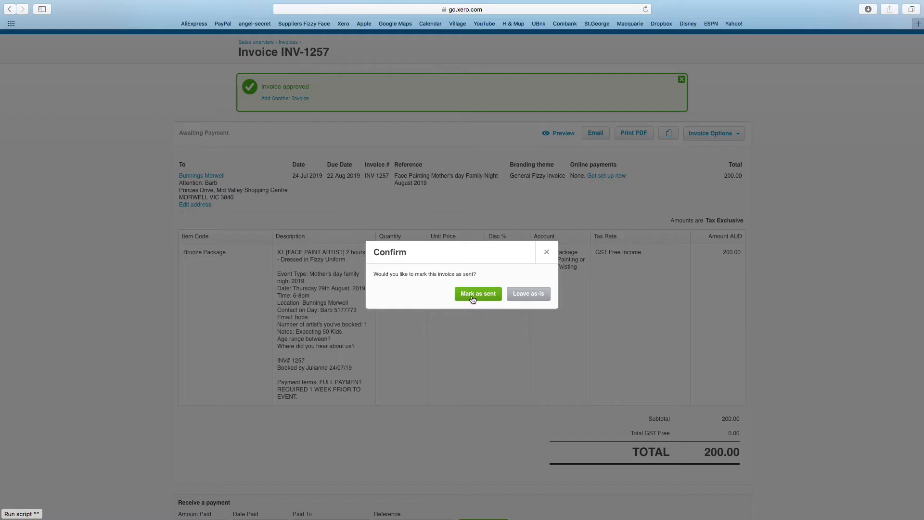
mouse_move(217, 517)
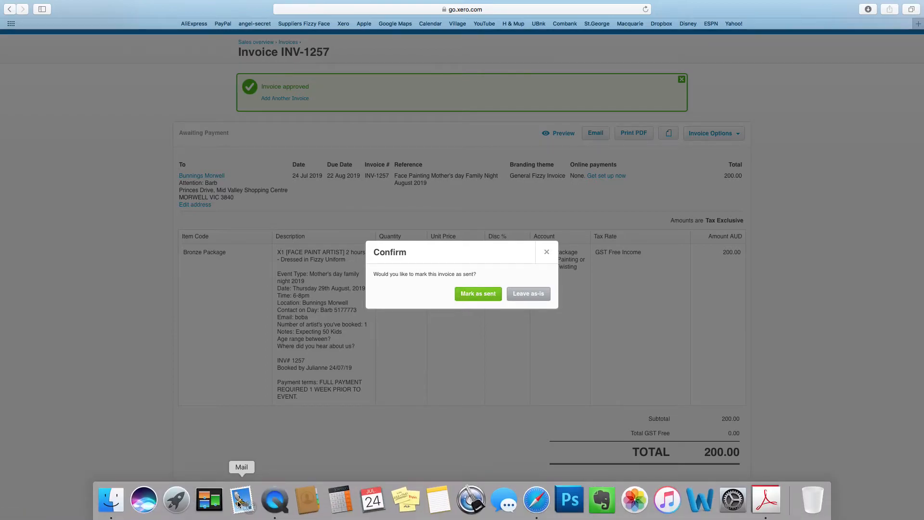
click(546, 252)
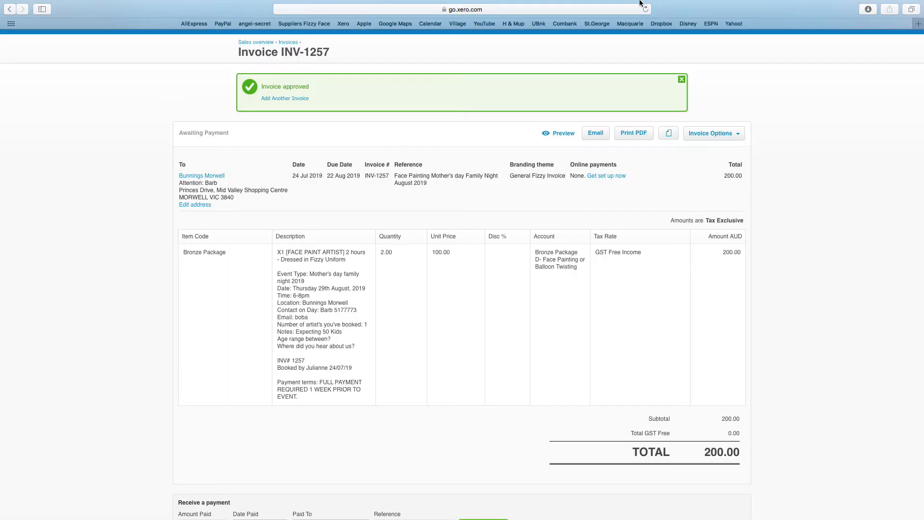
mouse_move(373, 506)
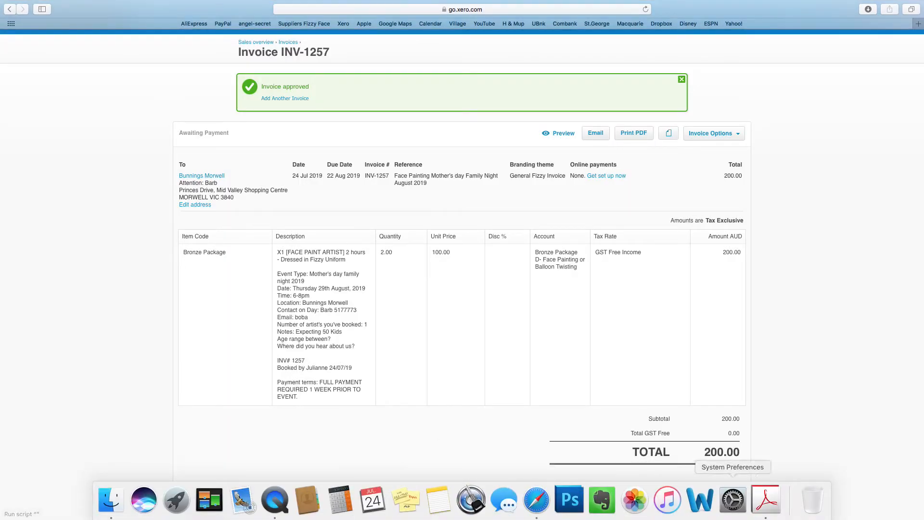
click(767, 513)
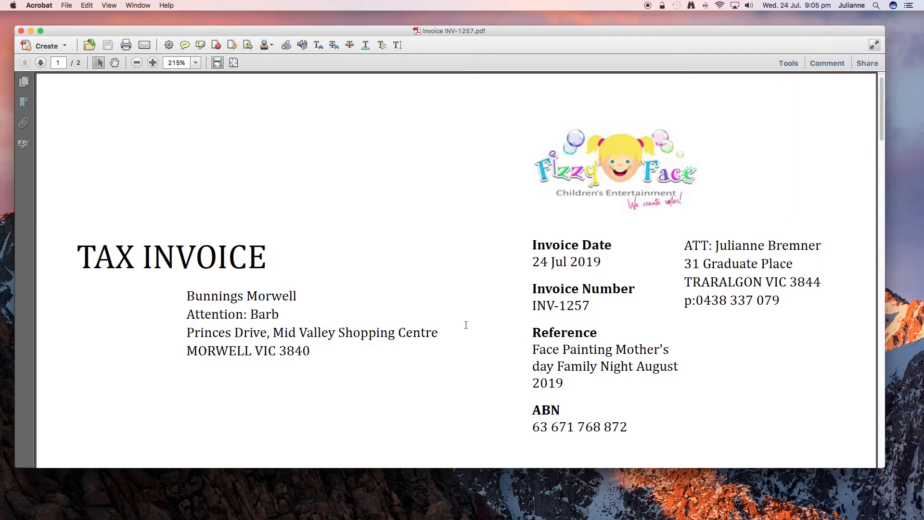
Step: Scroll the INV-1257 PDF down to the 22 Aug 2019 due date and payment terms
scroll(556, 333, down, 2)
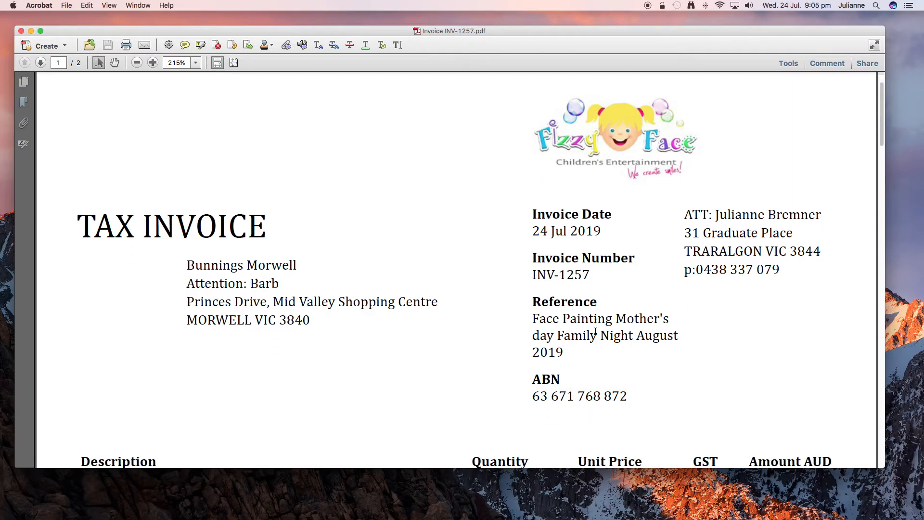
scroll(595, 331, down, 3)
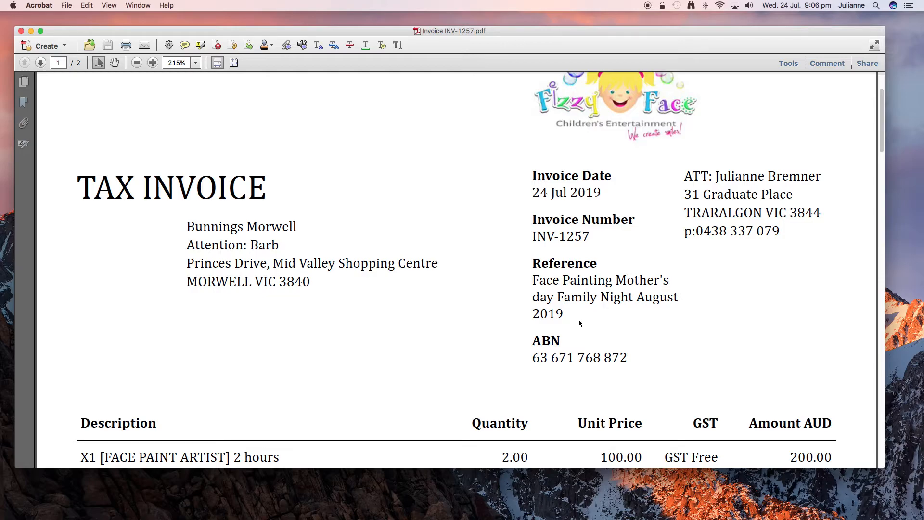
scroll(580, 324, down, 5)
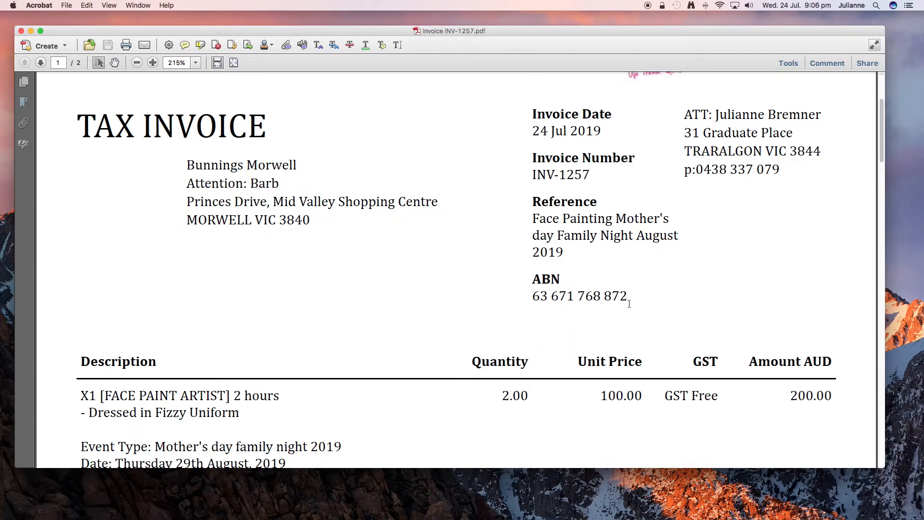
scroll(594, 281, down, 10)
scroll(594, 282, down, 8)
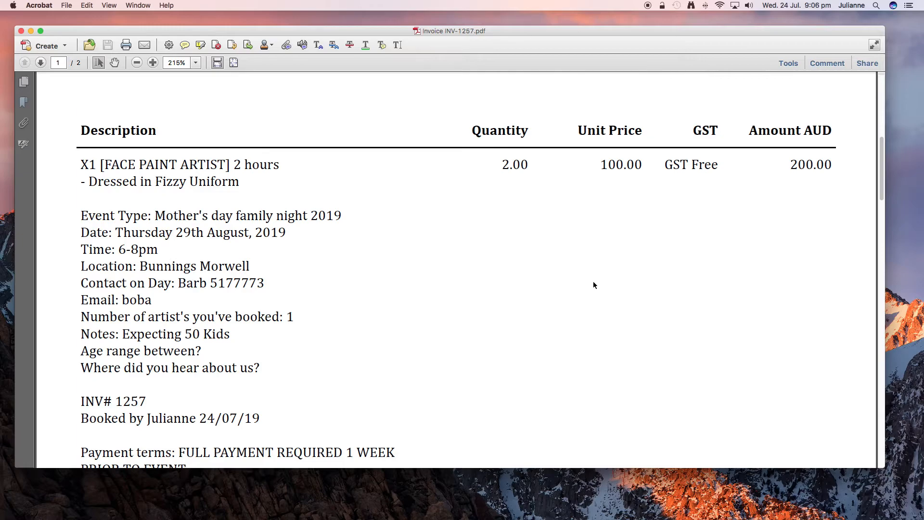
scroll(274, 165, down, 6)
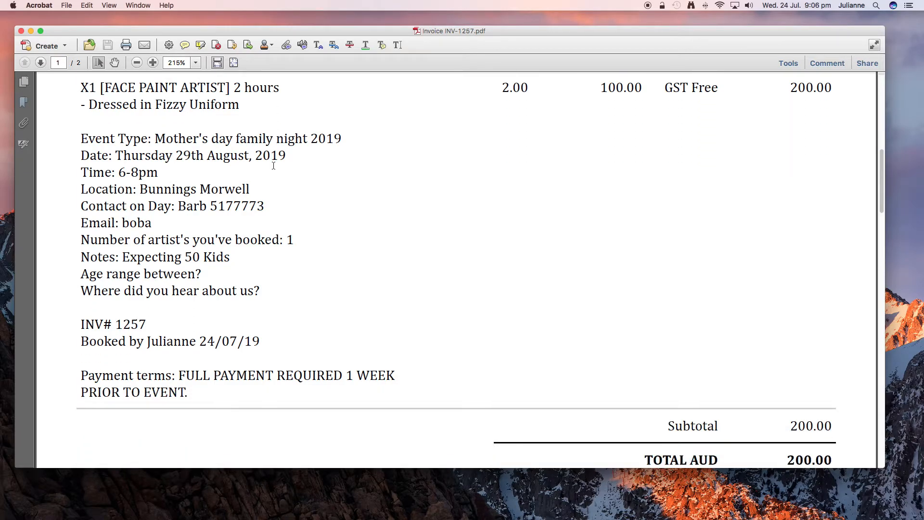
scroll(273, 165, down, 20)
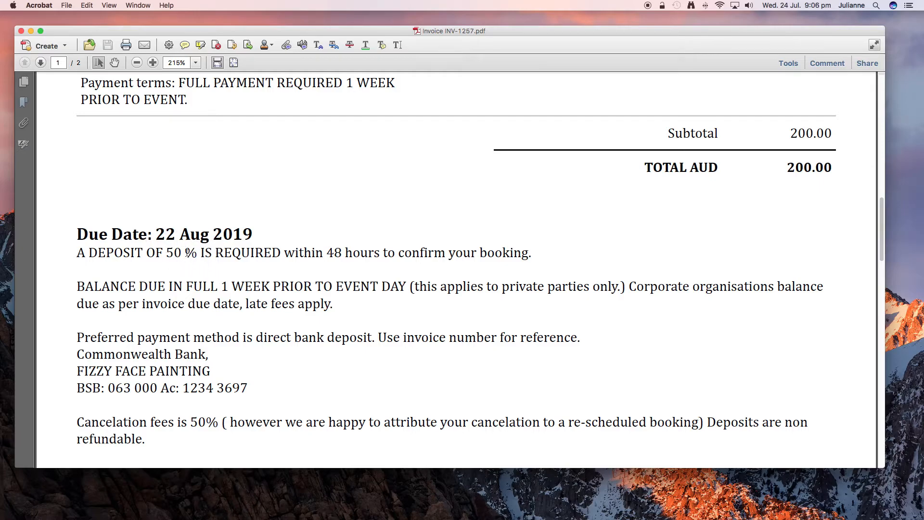
scroll(187, 253, down, 2)
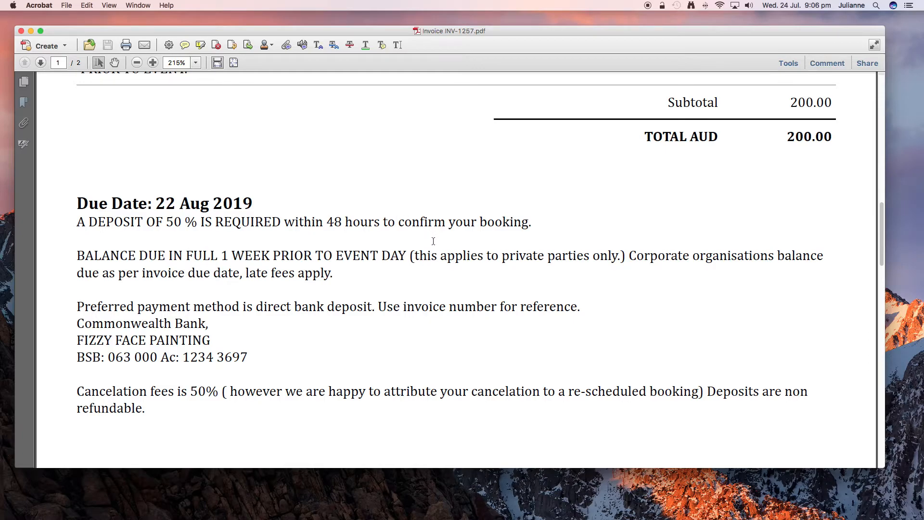
scroll(433, 240, down, 5)
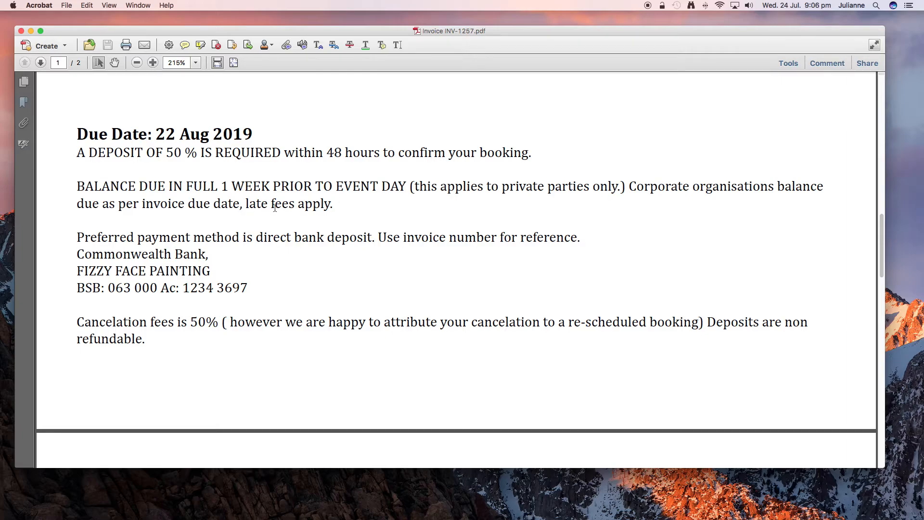
scroll(287, 279, down, 5)
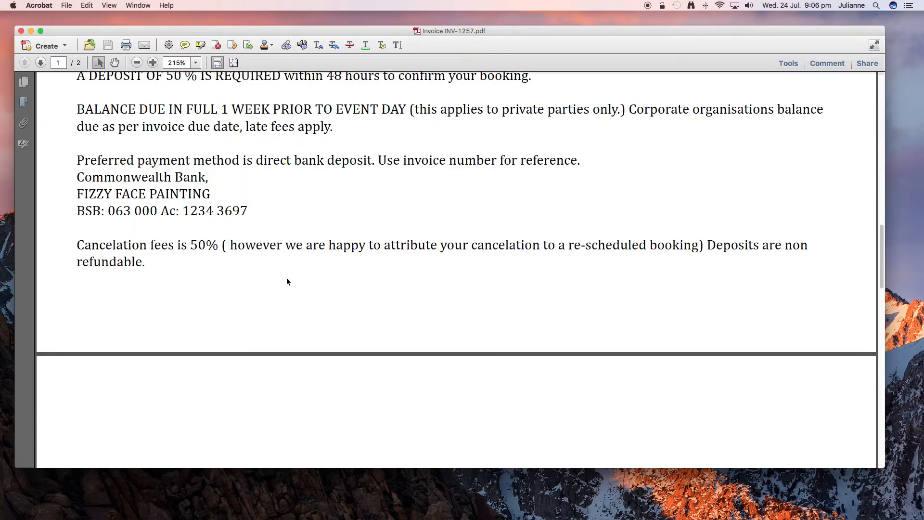
scroll(287, 281, up, 4)
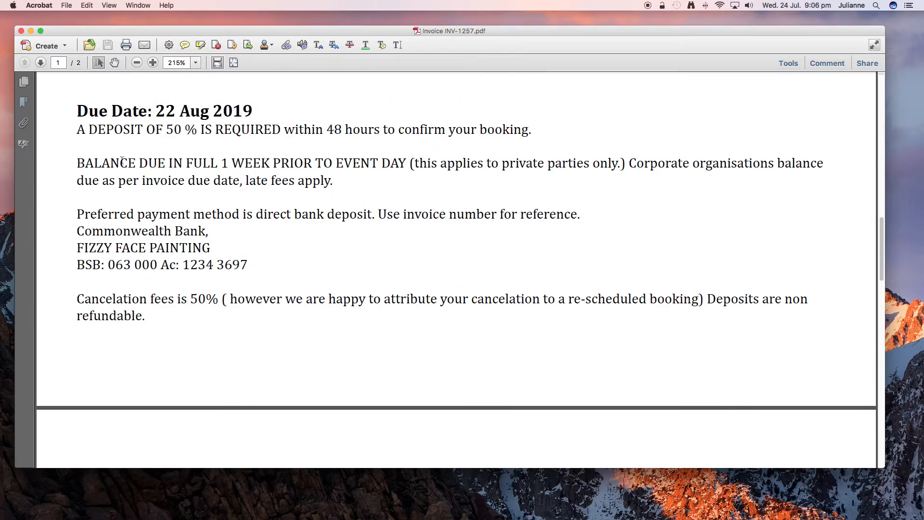
Step: Select the balance-due terms, bank payment details and cancellation fees text in the PDF
drag(77, 162, 620, 175)
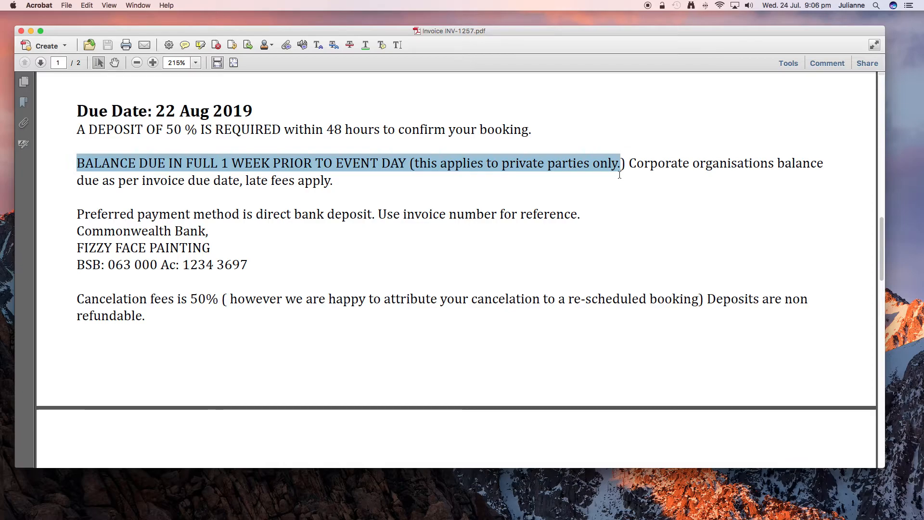
click(244, 235)
drag(77, 206, 386, 264)
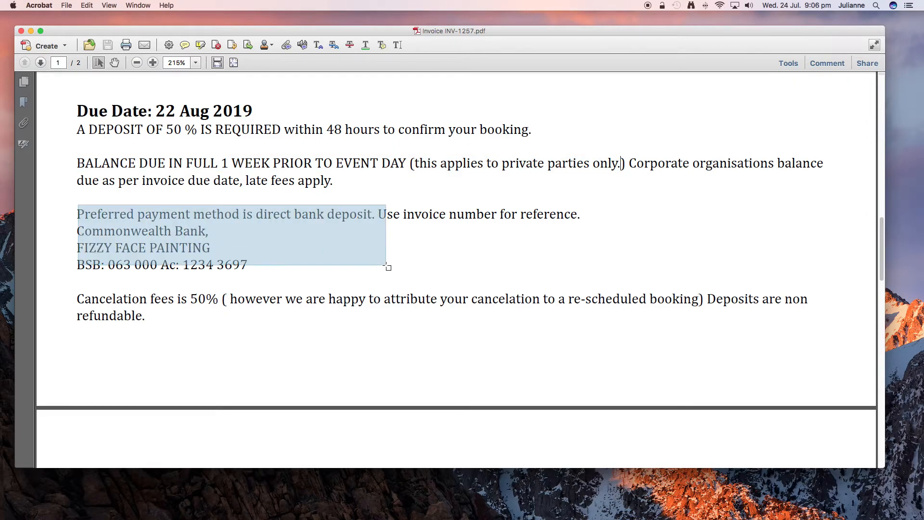
scroll(305, 385, down, 5)
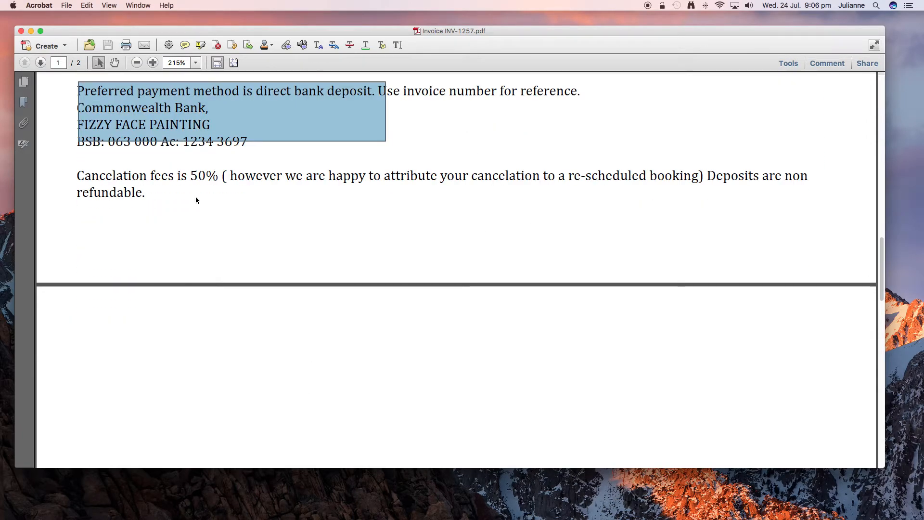
drag(77, 175, 209, 242)
Step: Check the Payment Advice page, then close the invoice PDF
scroll(208, 242, down, 20)
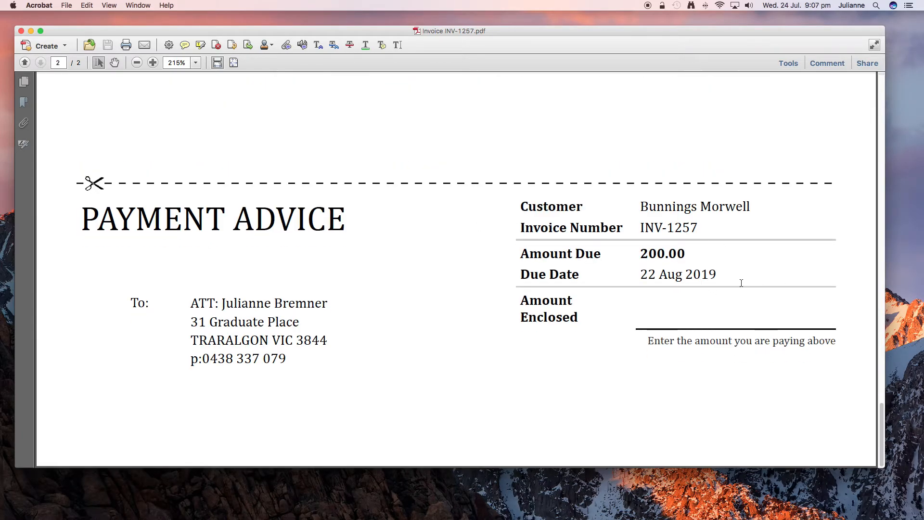
scroll(478, 239, up, 5)
scroll(477, 239, down, 5)
scroll(491, 242, up, 1)
scroll(491, 242, up, 20)
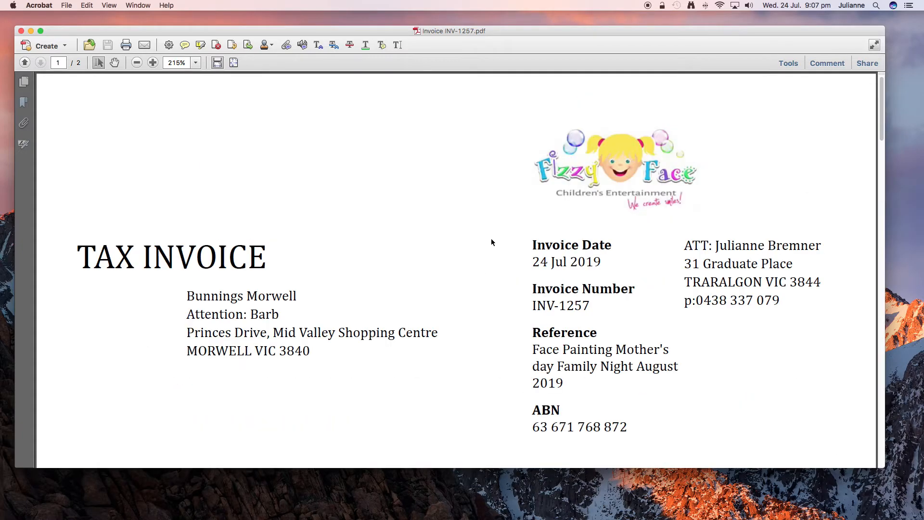
click(21, 30)
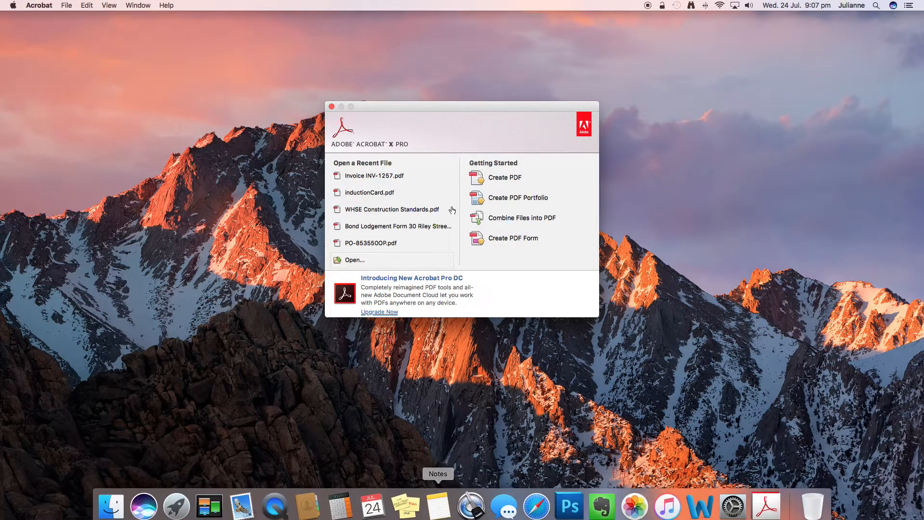
Step: Close the Acrobat welcome window and return to the Xero invoice in Safari
click(331, 107)
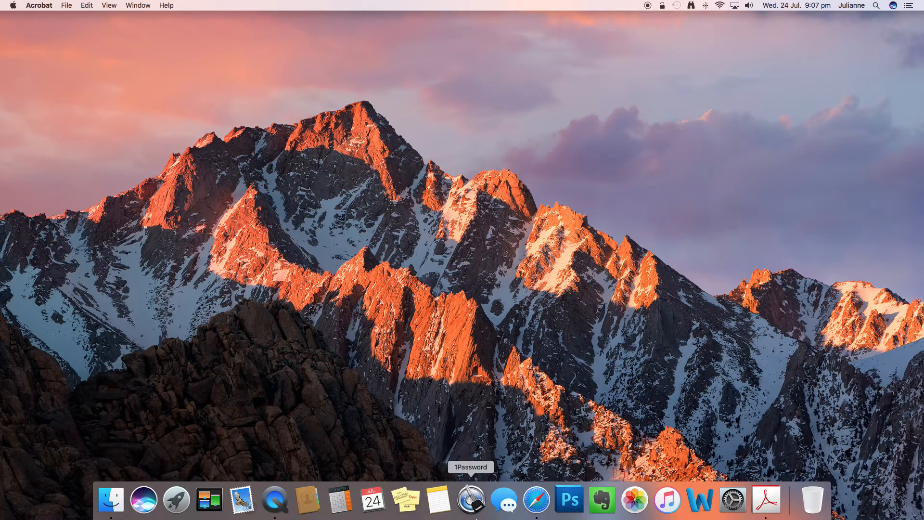
click(537, 503)
scroll(351, 355, down, 1)
scroll(321, 369, down, 2)
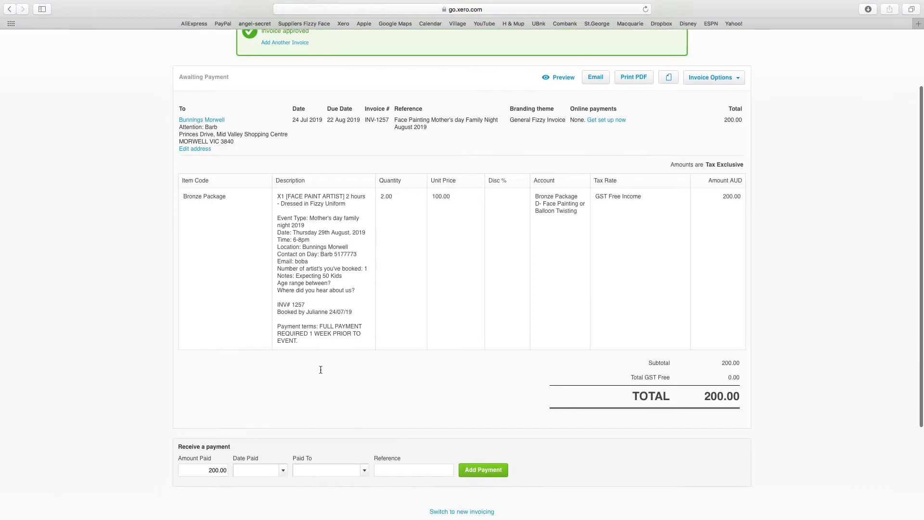
Step: Copy the line-item description text, then open a new browser tab
drag(300, 334, 276, 191)
right_click(305, 214)
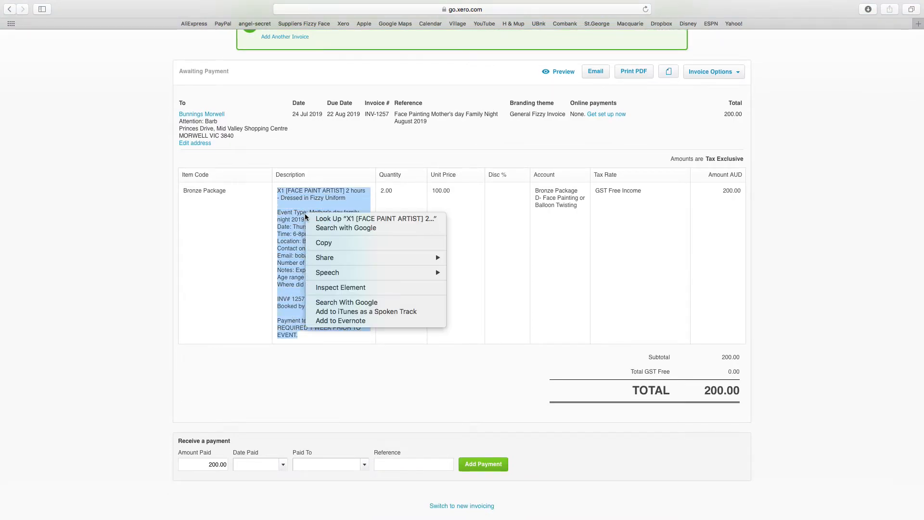
click(321, 244)
mouse_move(405, 513)
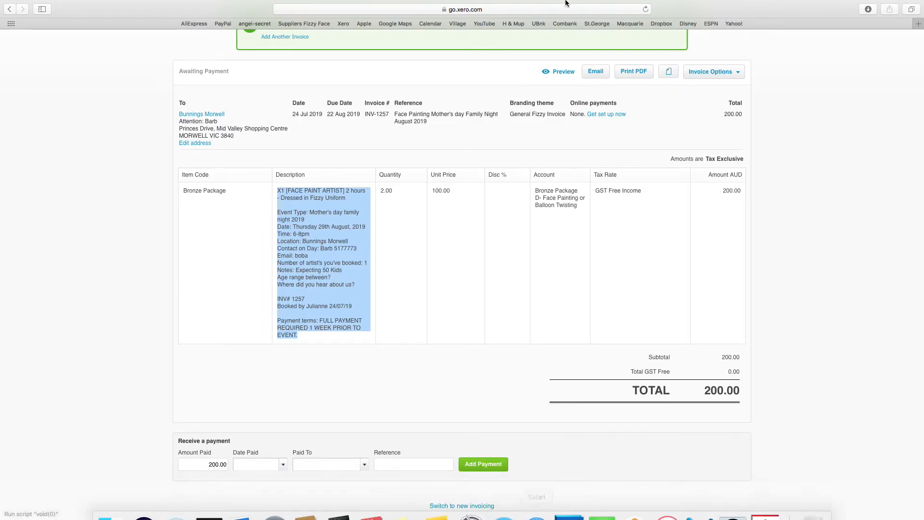
mouse_move(565, 3)
key(super+t)
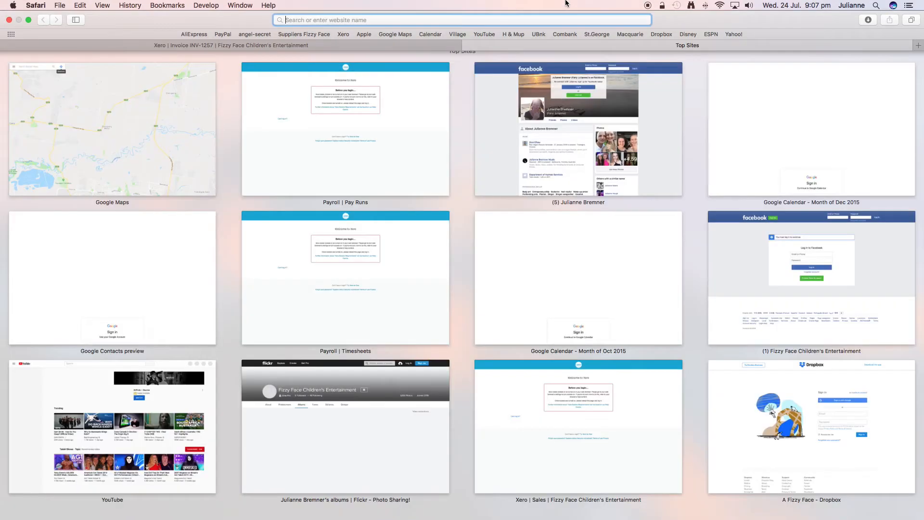
Step: Sign in to Google Calendar with the account e-mail and password, declining Safari's password save
click(430, 35)
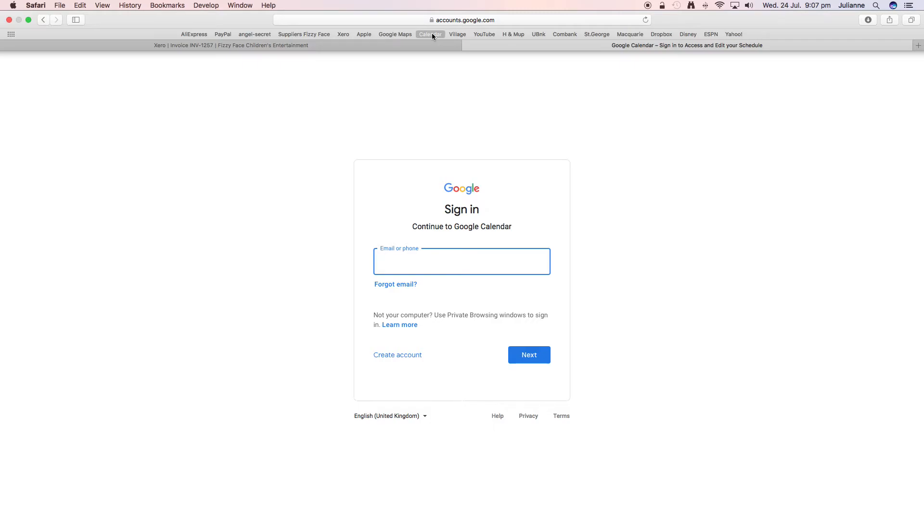
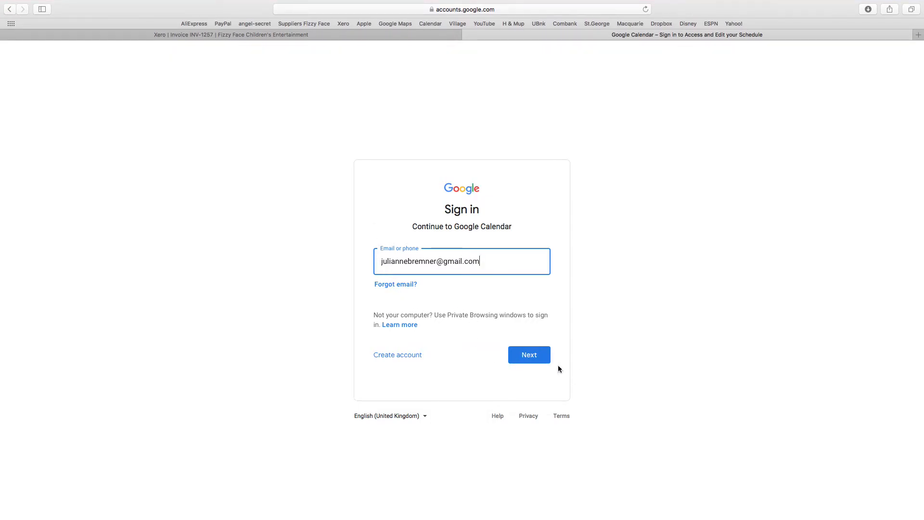
click(537, 355)
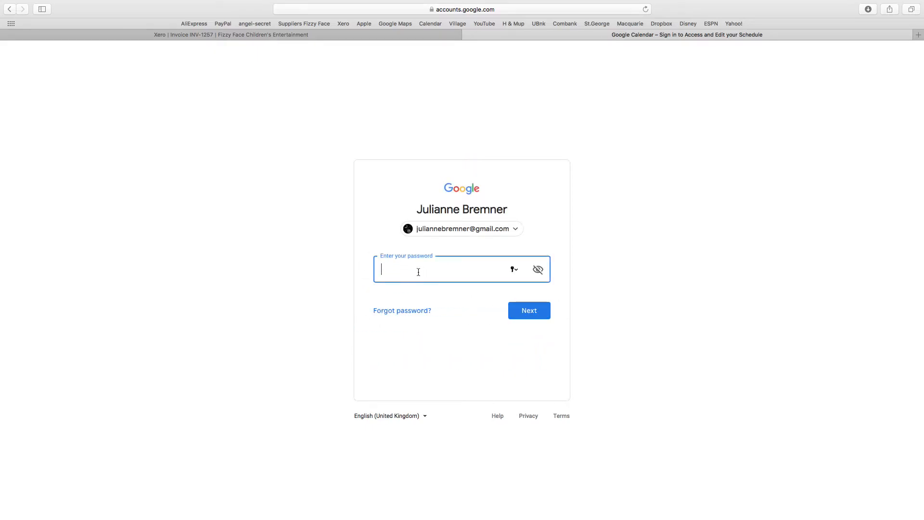
text(•)
click(539, 316)
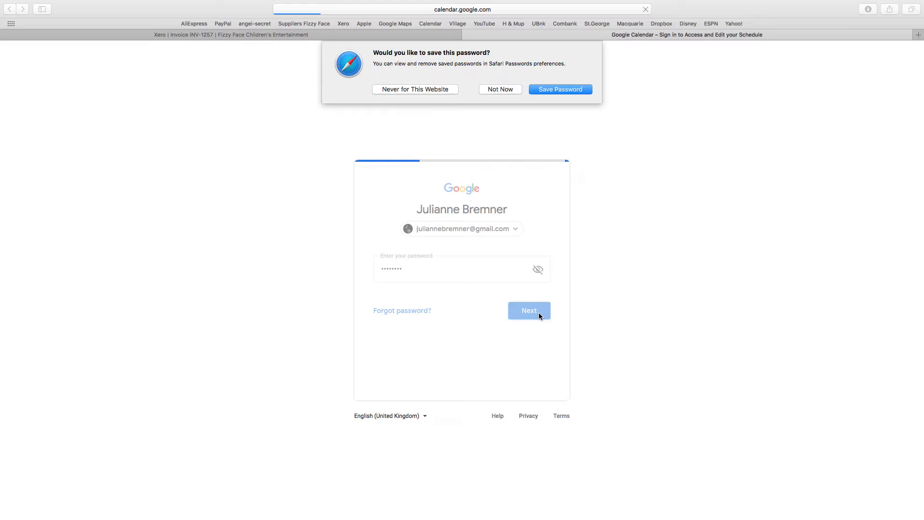
click(504, 89)
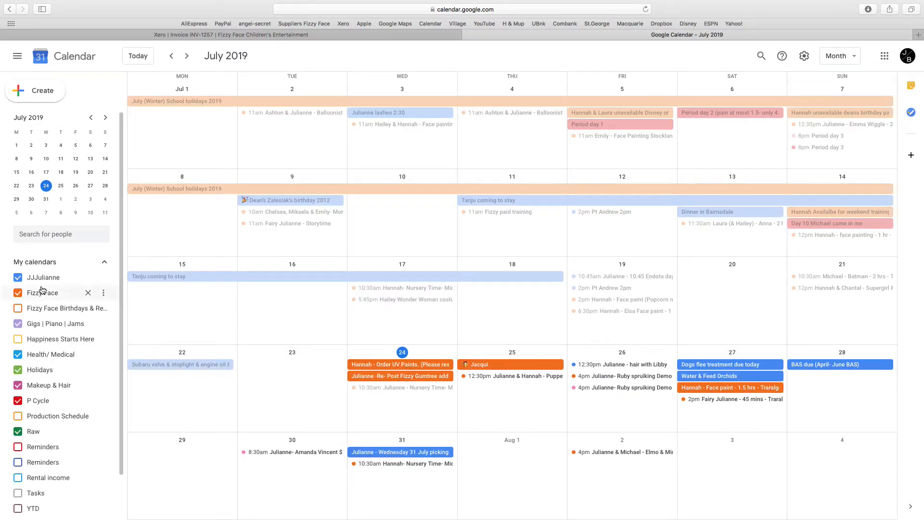
Step: Hide every calendar except Fizzy Face and open the 24 July Nursery Time – Mid Valley event
click(18, 278)
click(18, 323)
click(17, 355)
click(17, 370)
click(17, 385)
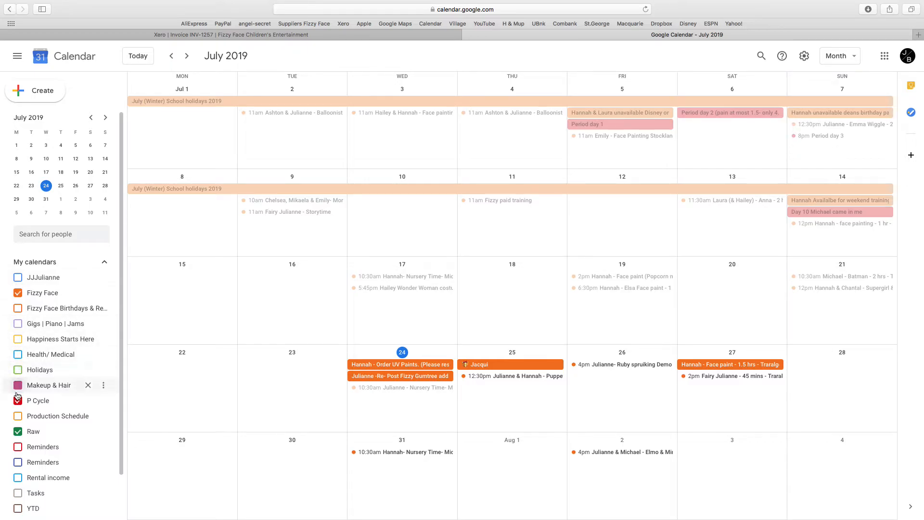
click(18, 401)
click(18, 431)
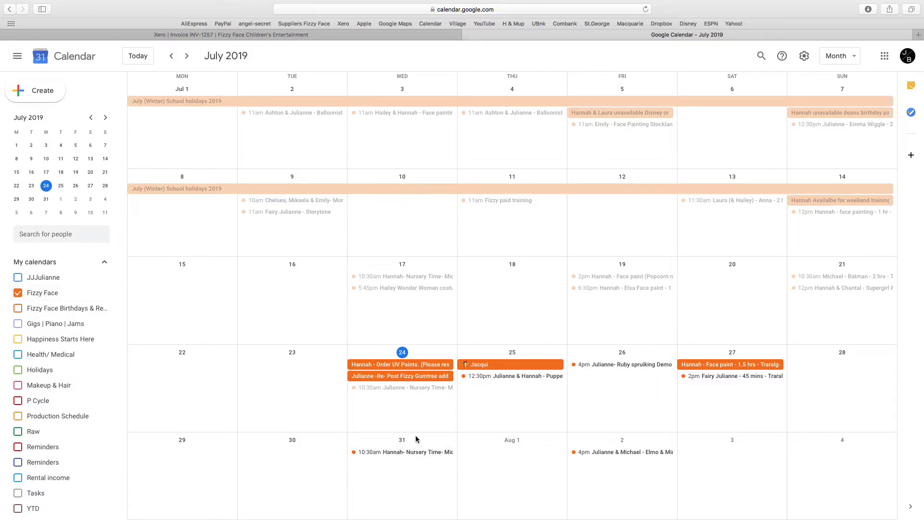
click(390, 388)
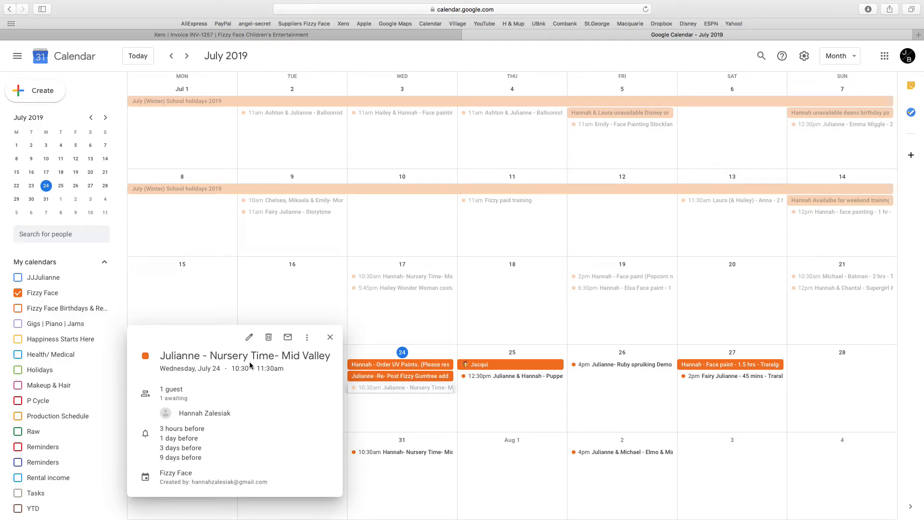
Step: Append ' & Merrin' to the event title and add 'Merrin Training' as the description
click(249, 336)
click(81, 61)
text(& Merrin - Nursery Time- Mid Valley)
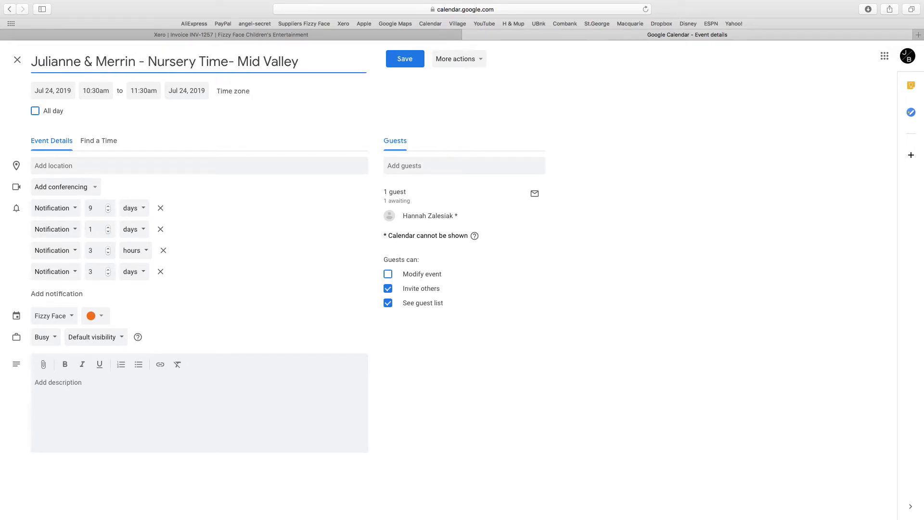
click(65, 391)
text(Merrin Training)
Step: Save the change for this occurrence only, without emailing guests
click(405, 59)
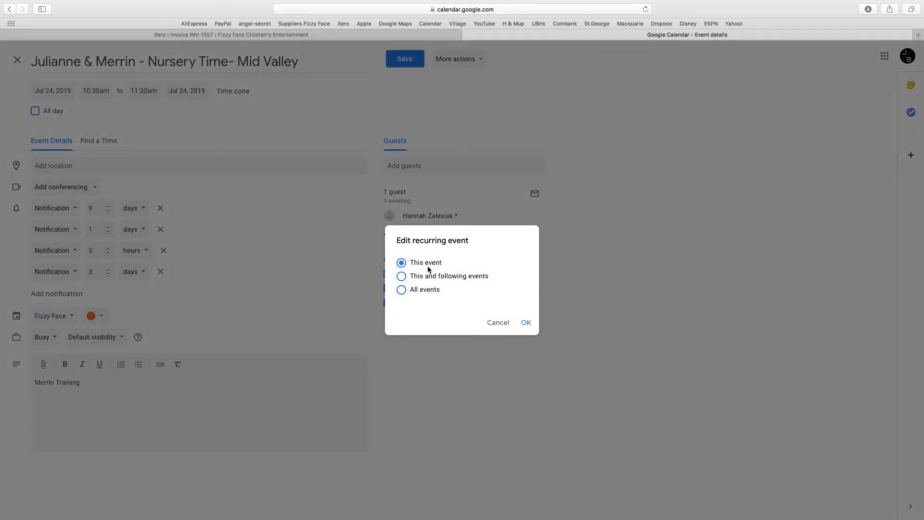
click(526, 323)
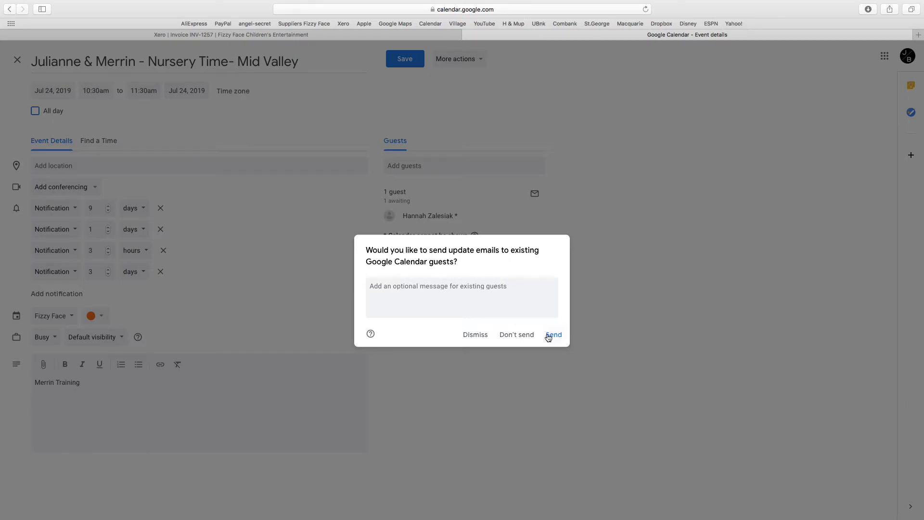
click(518, 339)
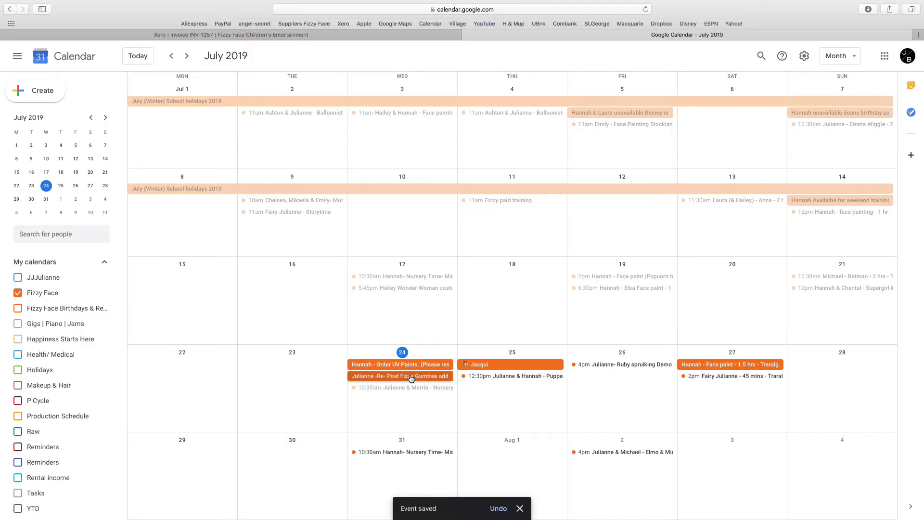
Step: Create a 29 August event titled 'NEED ARTIST - Face Painting 2 hours - Bunnings'
click(187, 56)
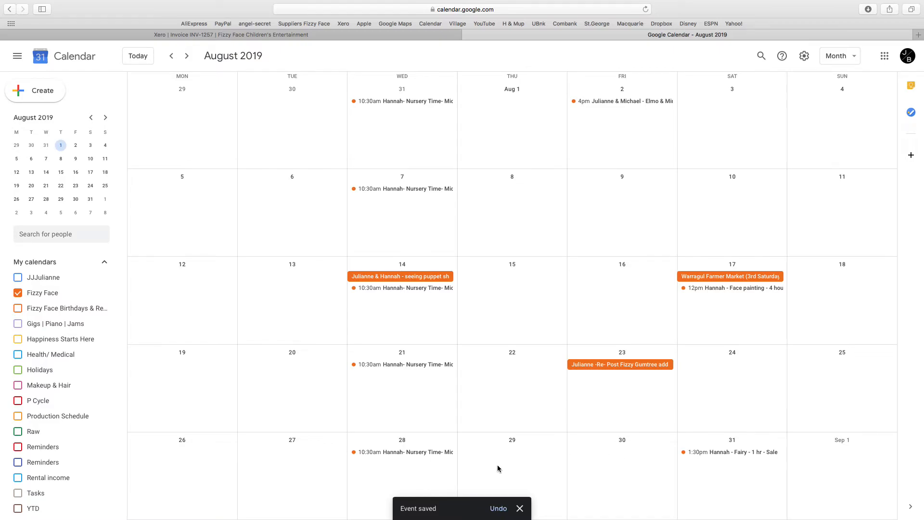
click(520, 508)
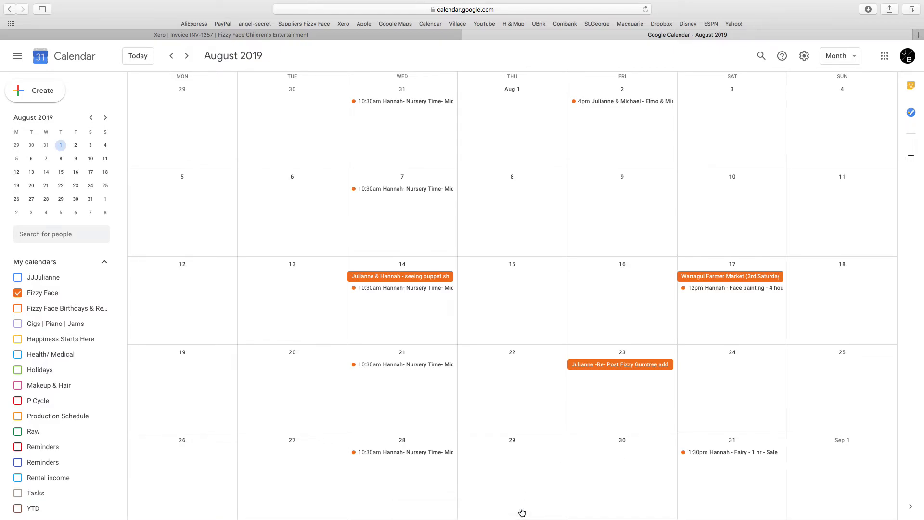
click(505, 462)
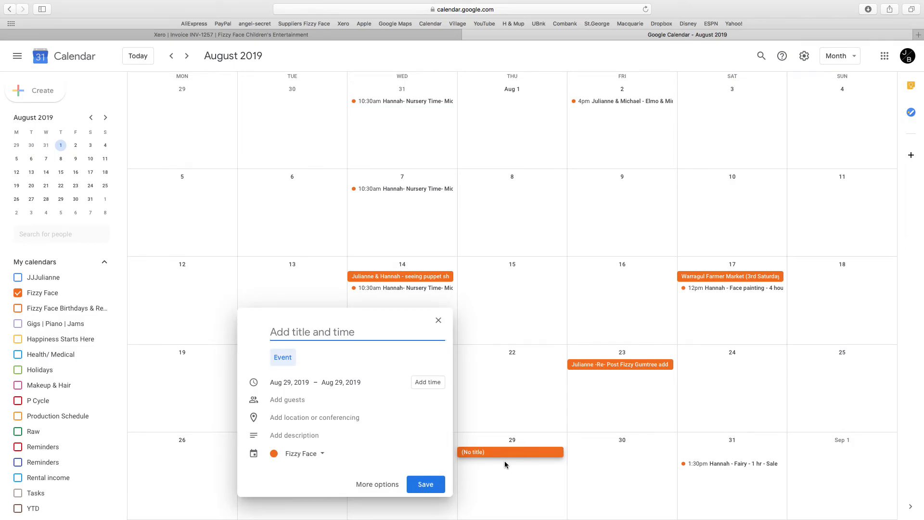
text(NEED ARTIST -)
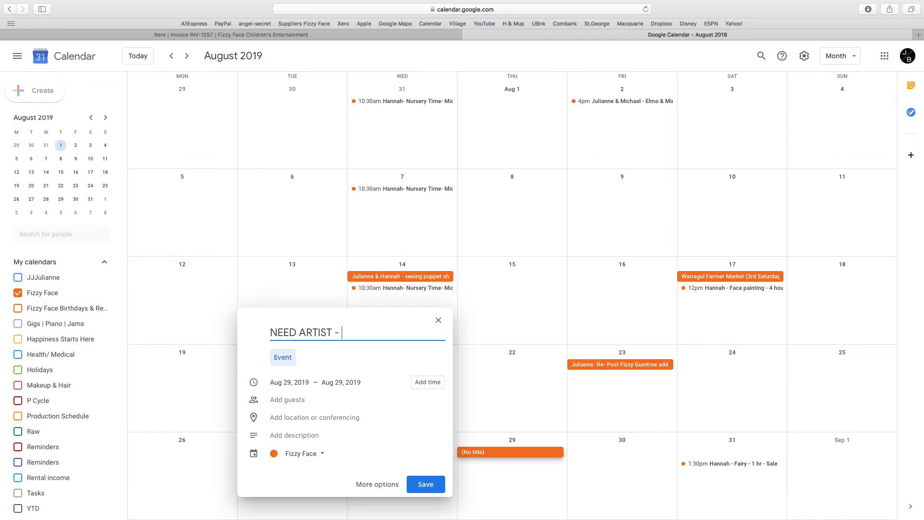
text( Face Painting 2 hours)
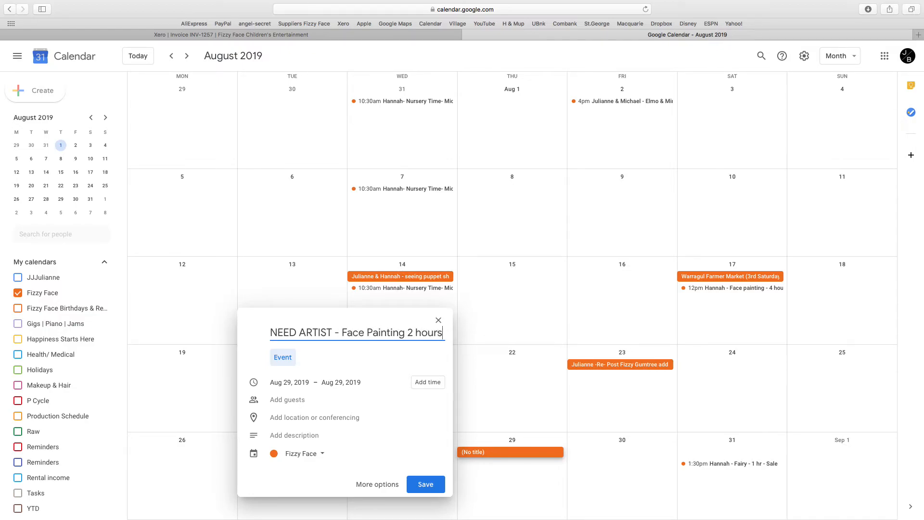
text( - Bunnings)
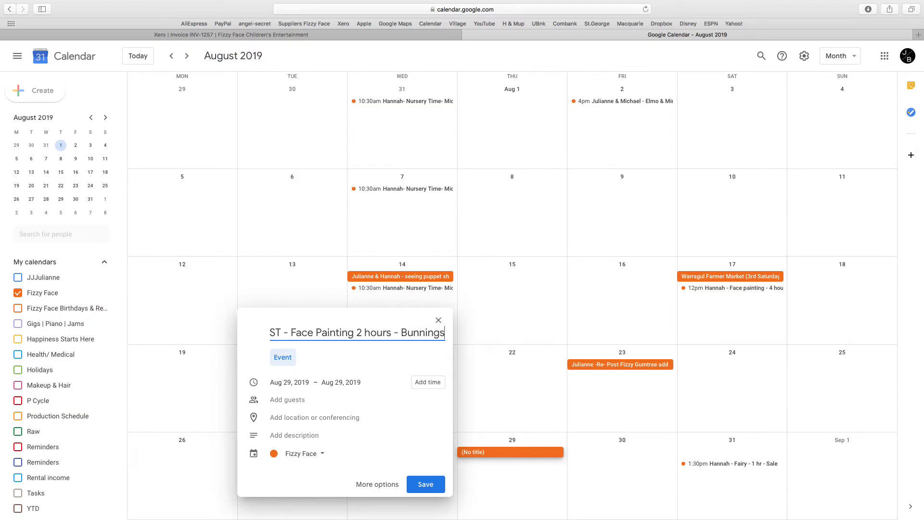
Step: Paste the Xero invoice's booking details into the event description
click(296, 441)
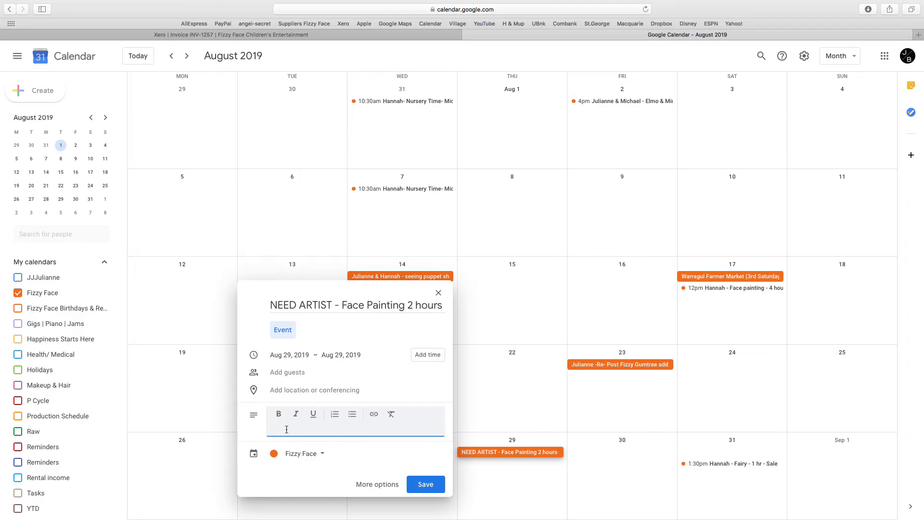
right_click(284, 429)
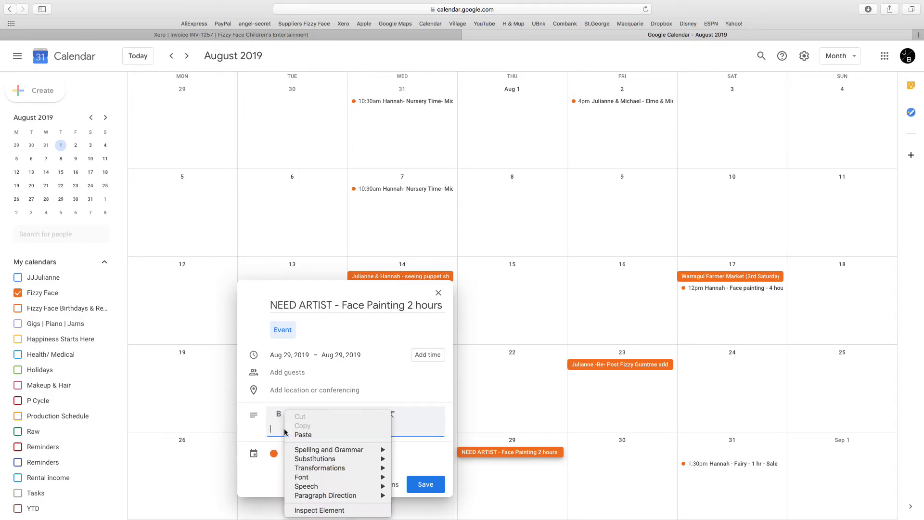
click(294, 436)
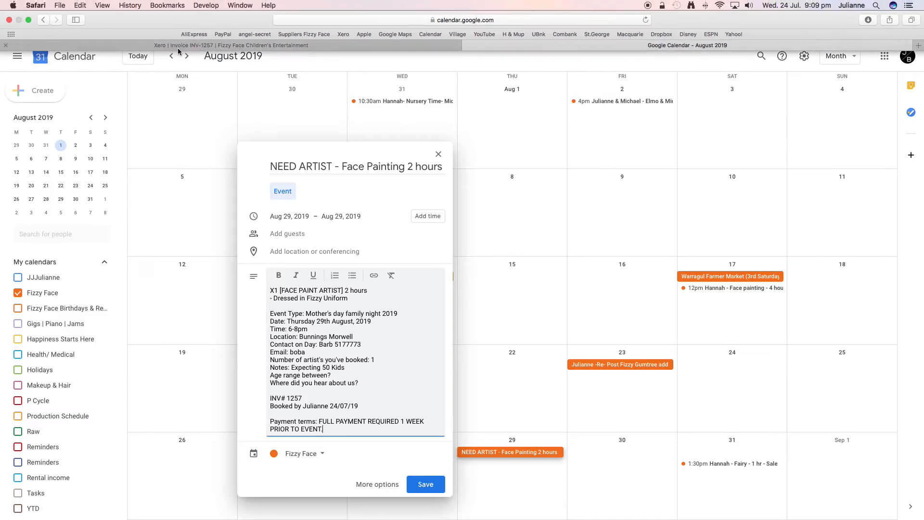
click(178, 45)
right_click(336, 294)
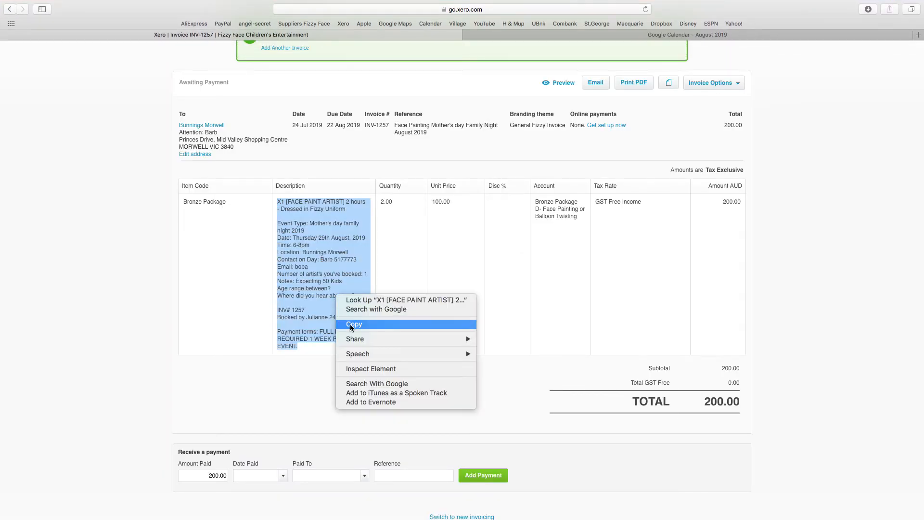
click(354, 325)
click(522, 35)
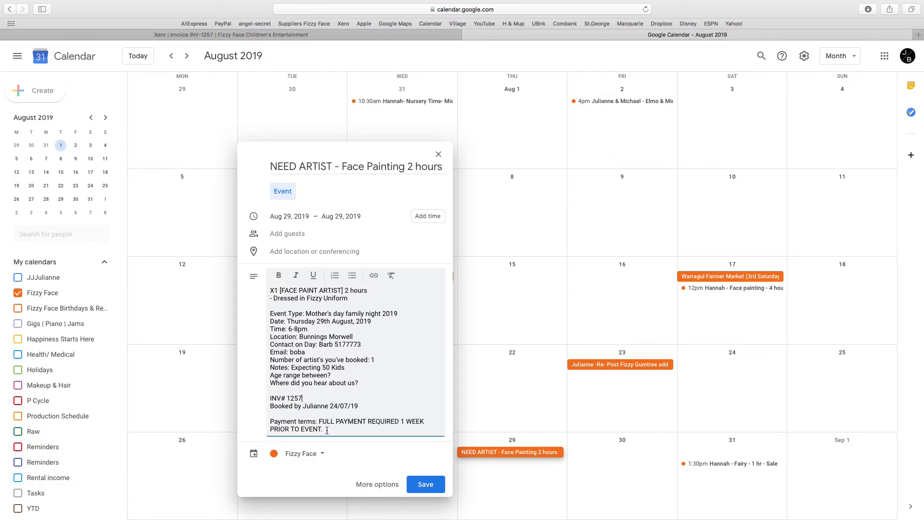
Step: Delete the payment terms and Email lines from the description and save the event
drag(326, 431, 268, 422)
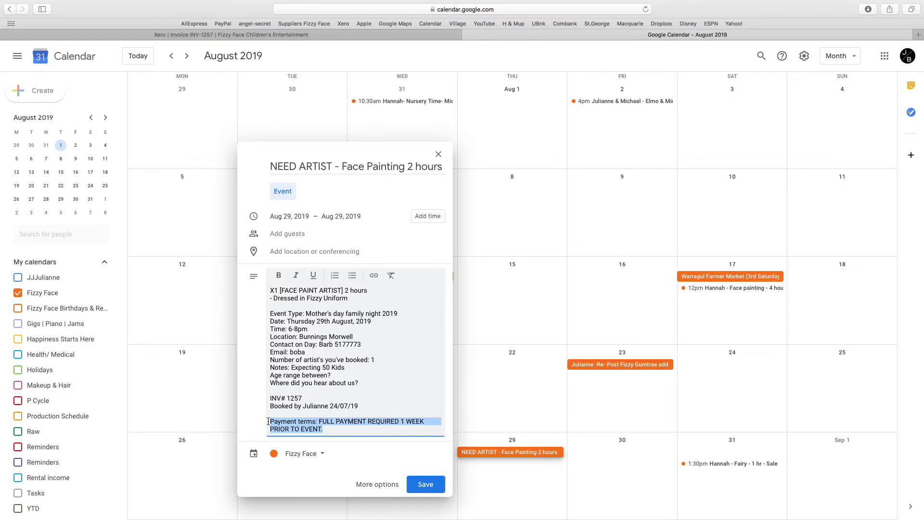
key(BackSpace)
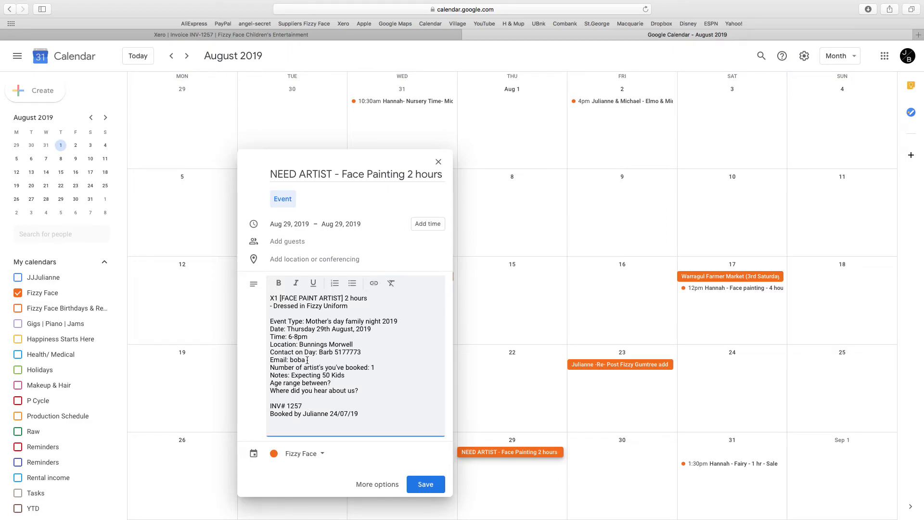
drag(308, 360, 261, 358)
click(261, 358)
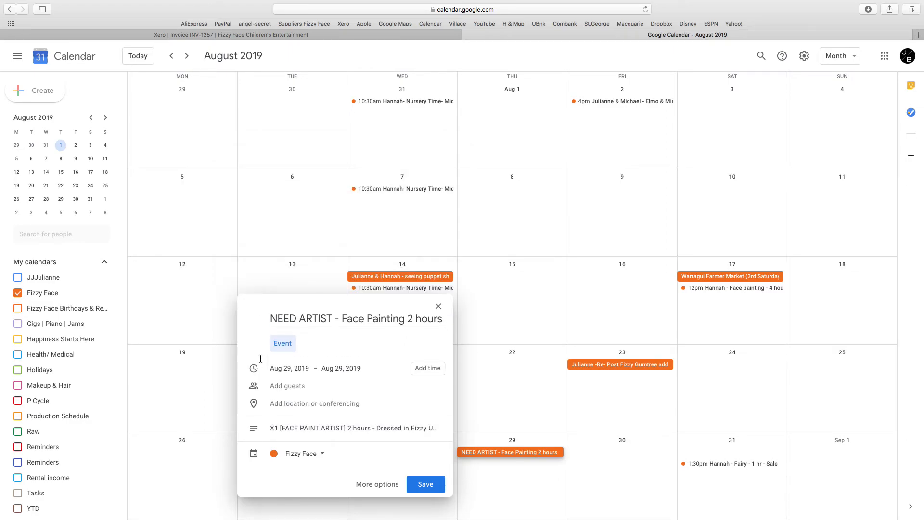
click(346, 428)
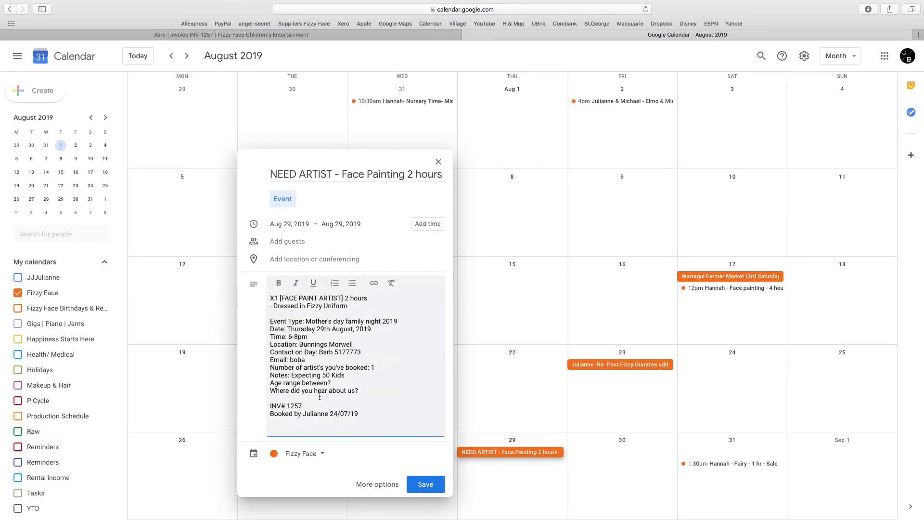
drag(306, 361, 260, 360)
click(260, 360)
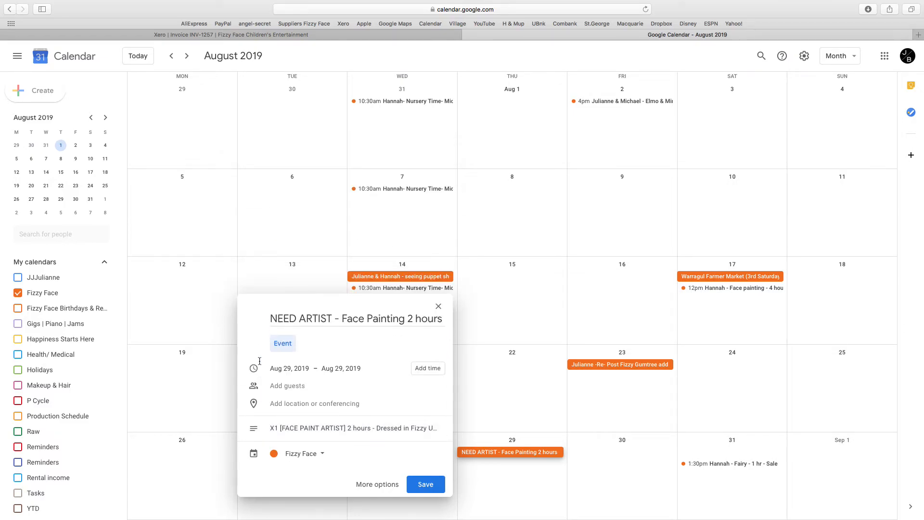
click(345, 426)
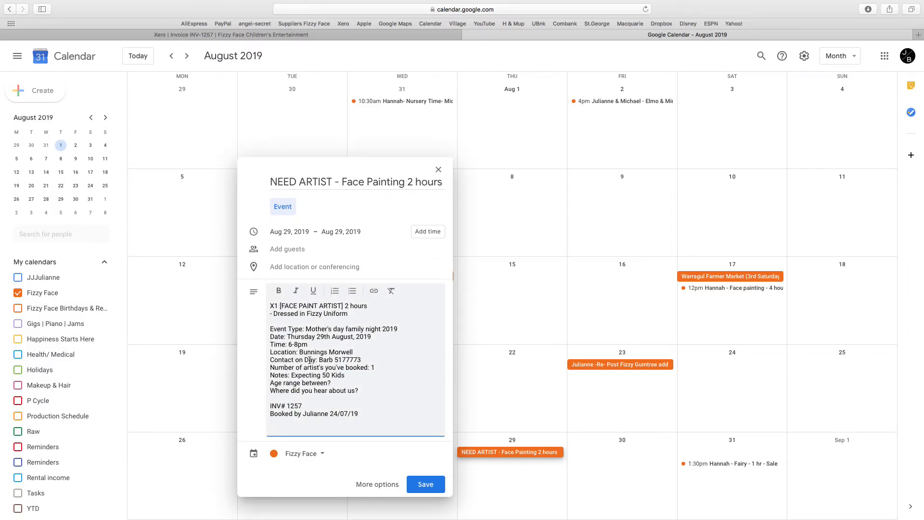
drag(363, 391, 340, 392)
click(340, 331)
click(426, 484)
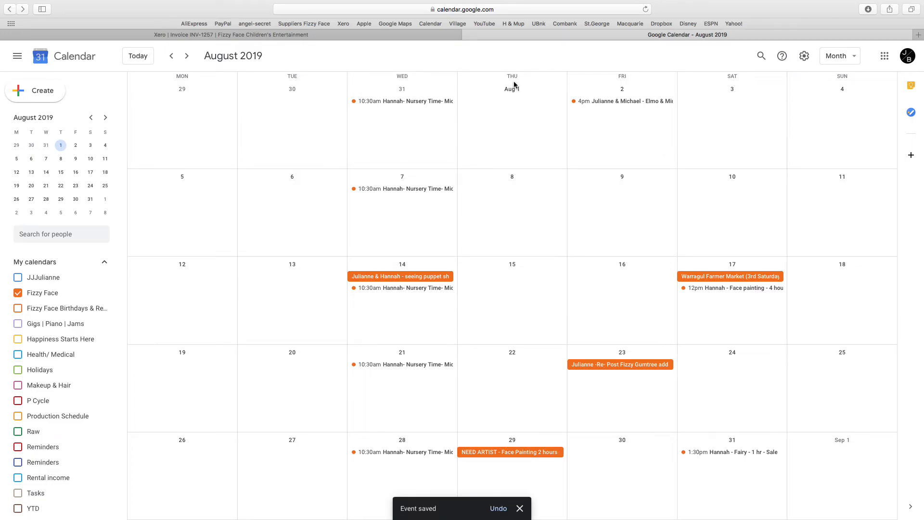
Step: Open the 29 August booking in the full event editor
click(514, 456)
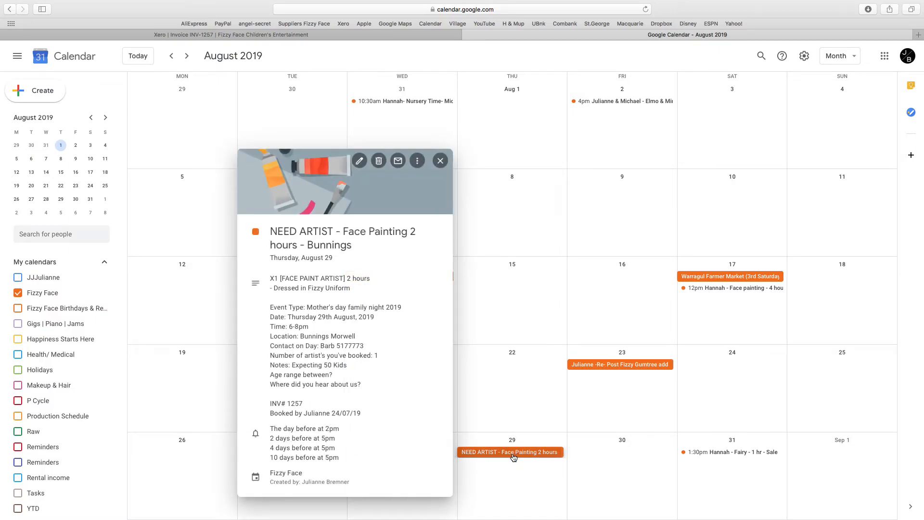
click(440, 160)
click(489, 454)
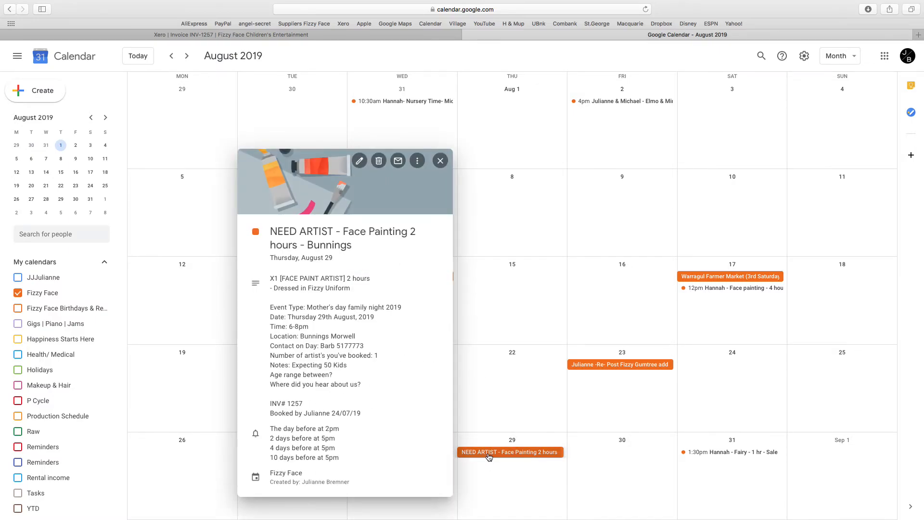
click(358, 162)
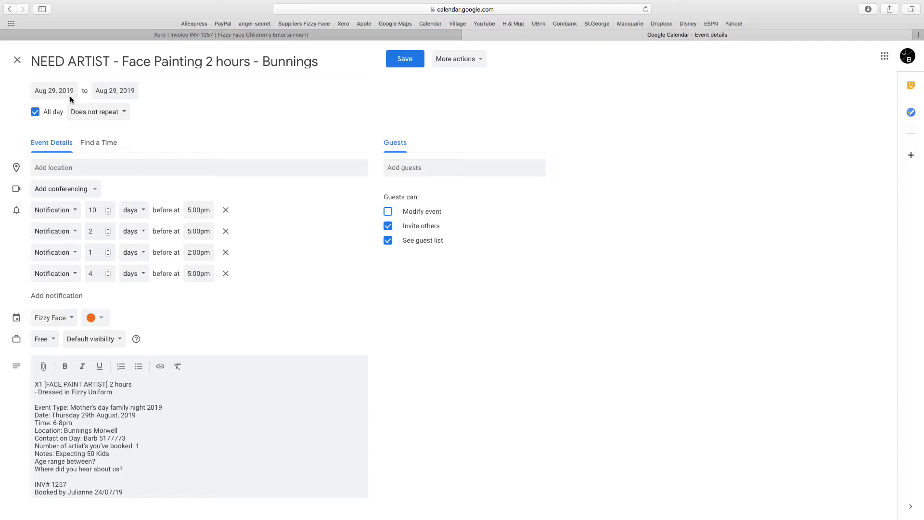
Step: Change the event from all day to 6:00pm–8:00pm
click(35, 112)
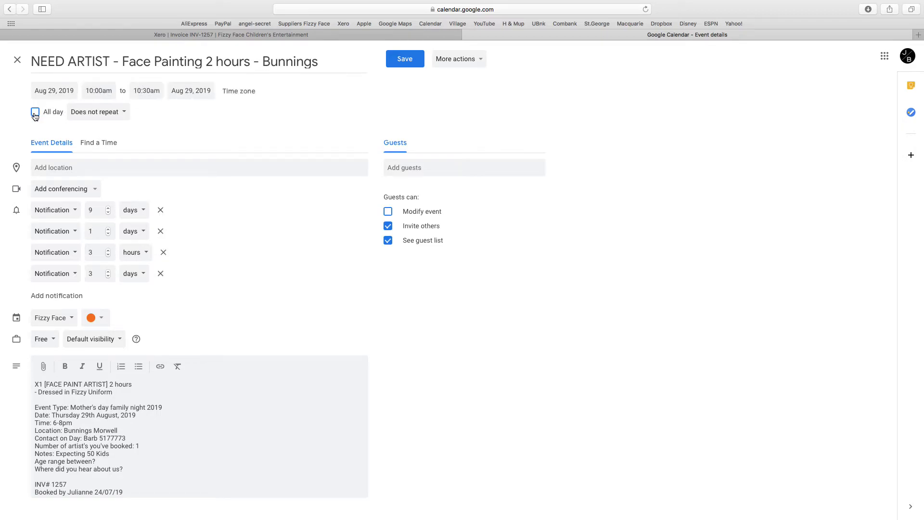
click(93, 92)
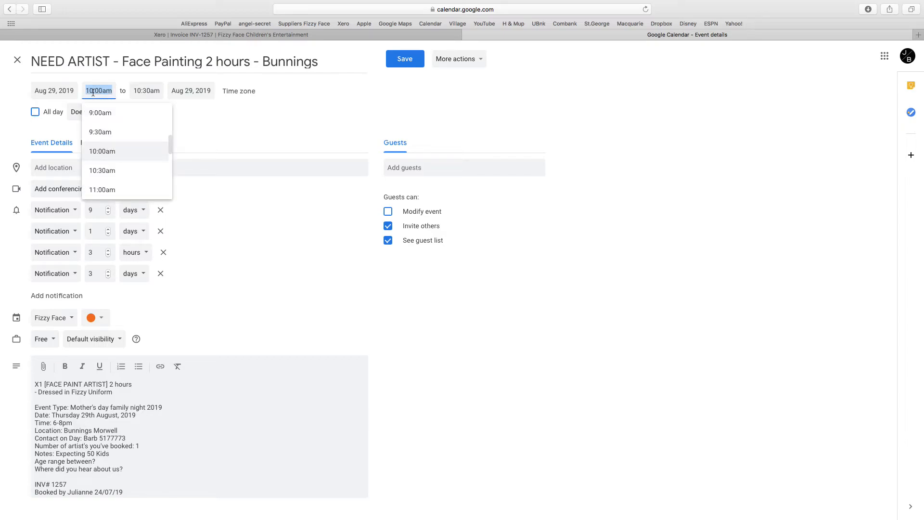
text(6:00)
text(pm)
click(150, 93)
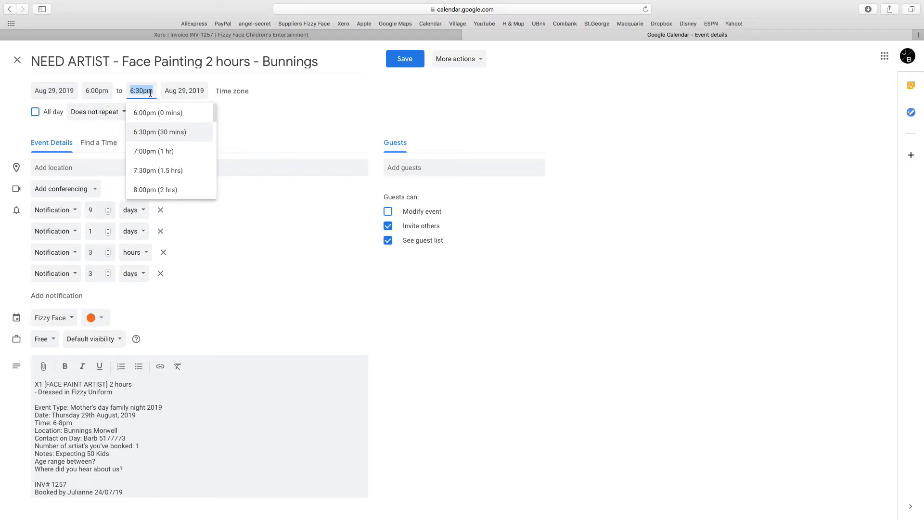
text(8pm)
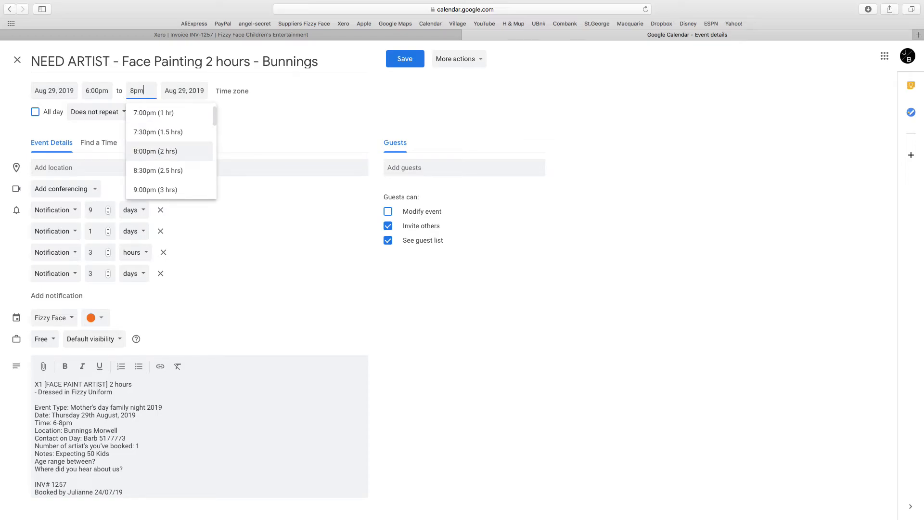
click(186, 93)
click(184, 278)
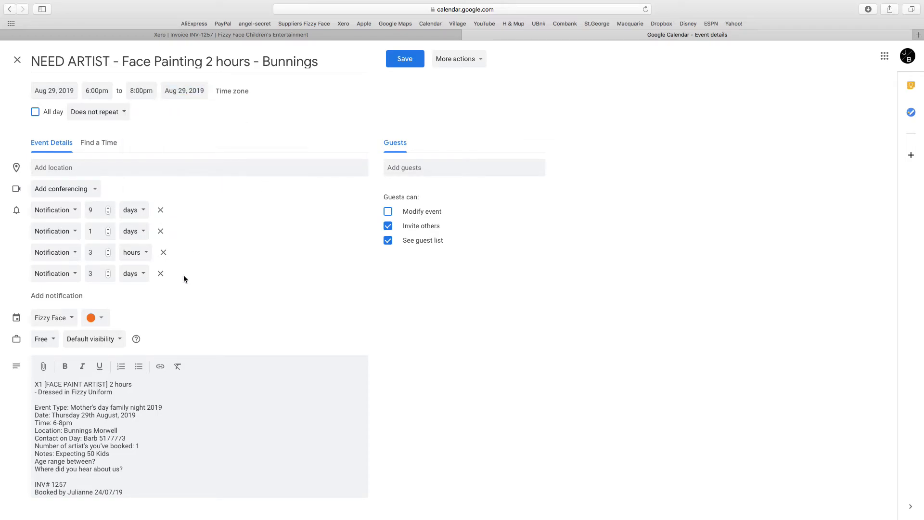
Step: Set the event location to Bunnings Morwell
click(70, 168)
text(Bunnings N)
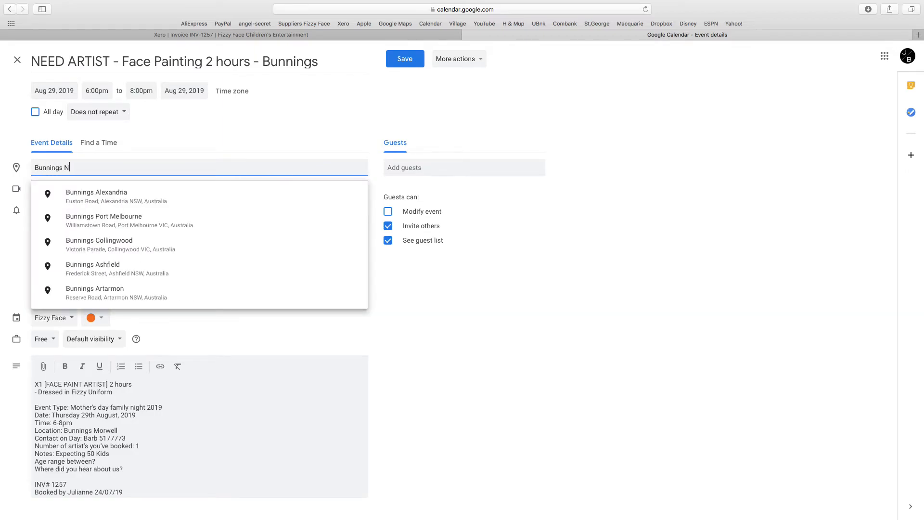
key(BackSpace)
text(Morwell)
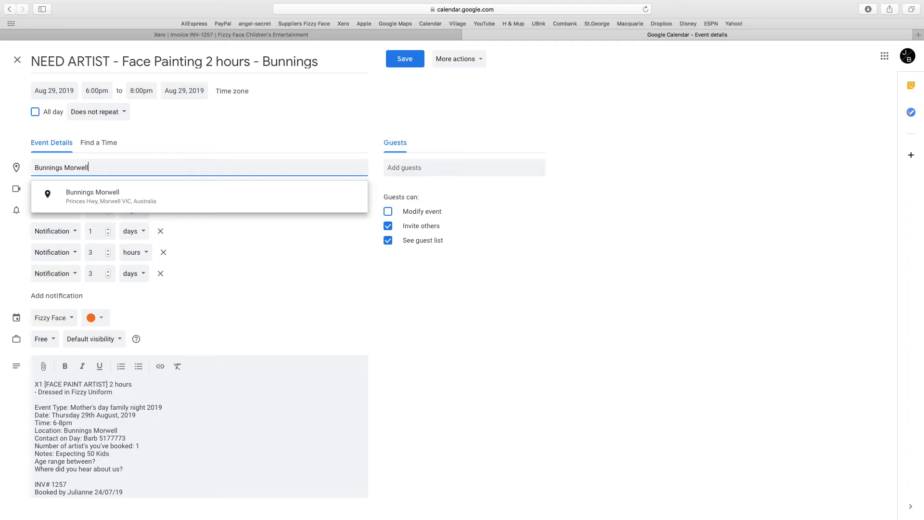
click(109, 194)
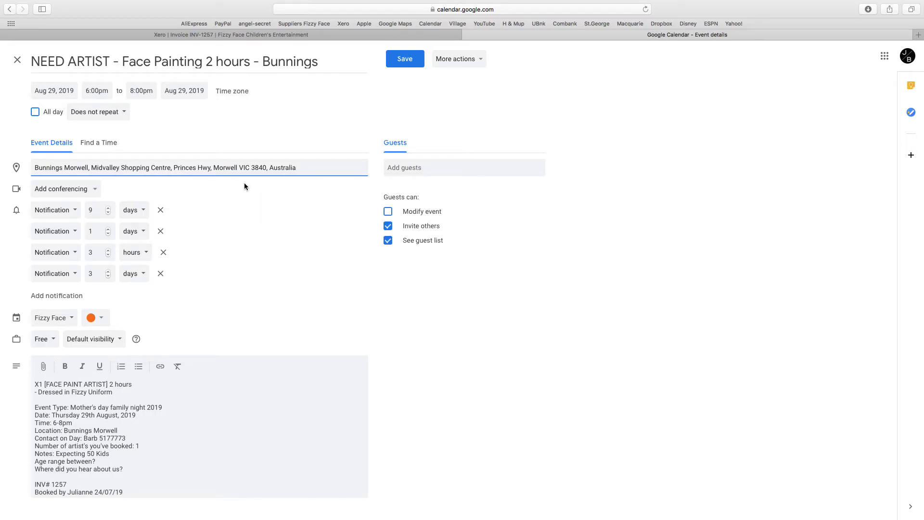
Step: Add the matching contact as a guest and dismiss their contact card
click(418, 168)
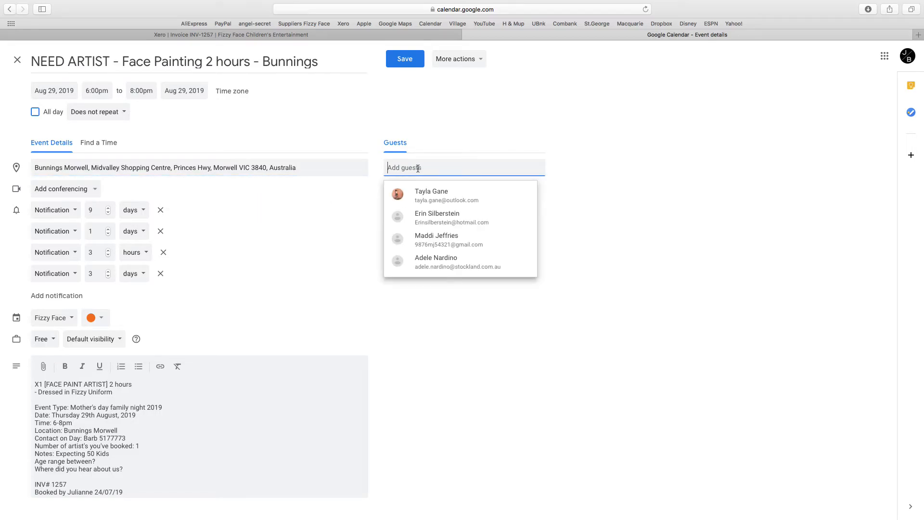
text(de)
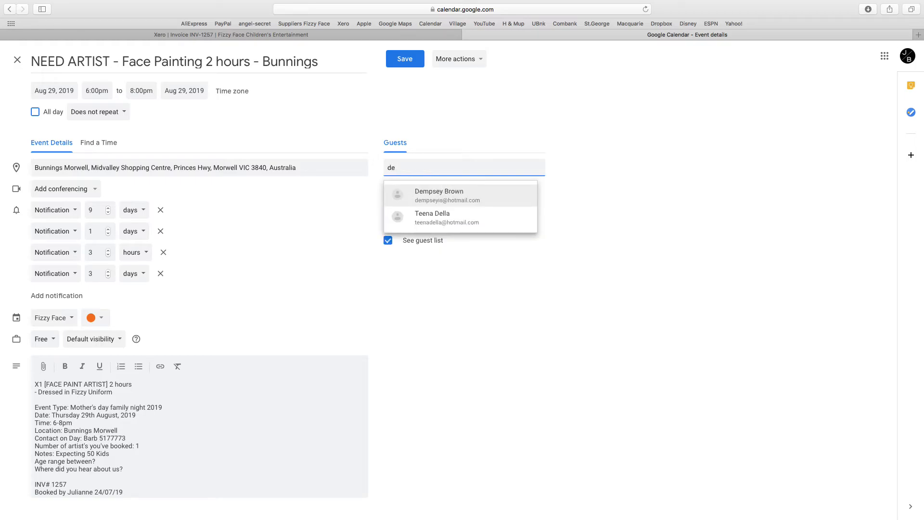
click(443, 195)
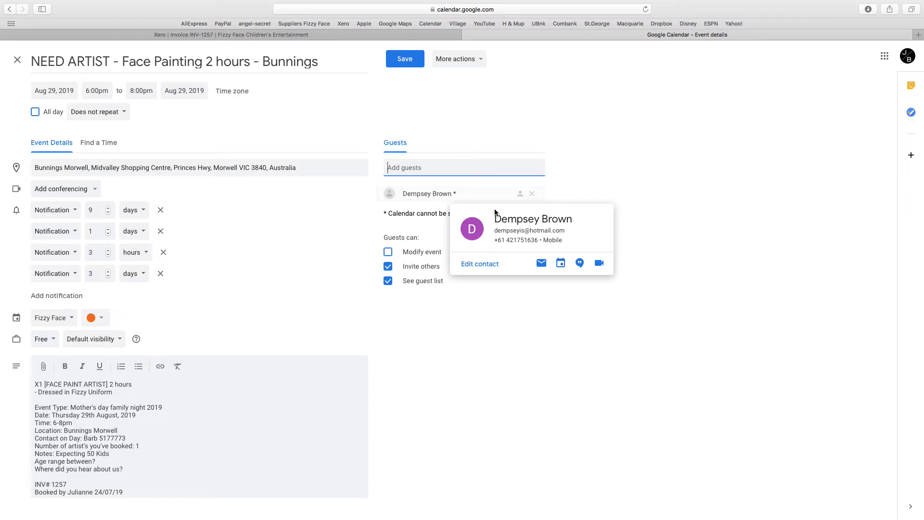
click(491, 323)
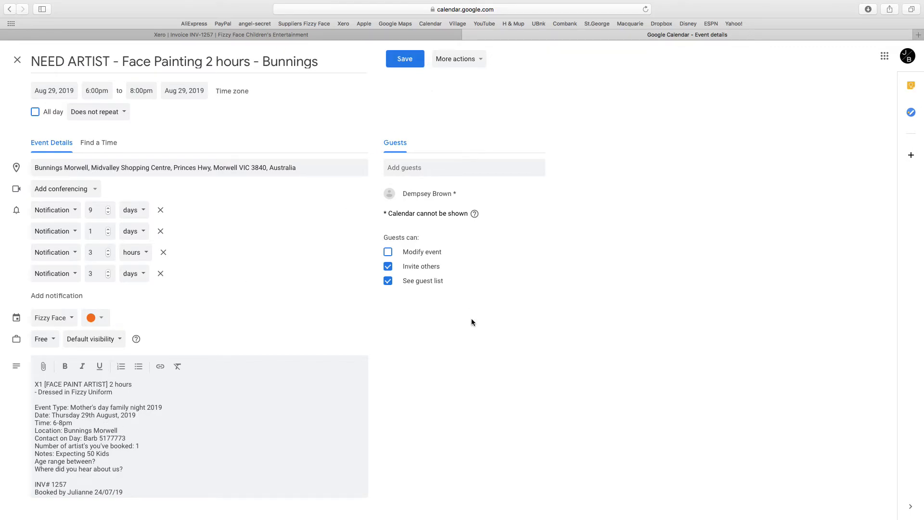
Step: Replace 'NEED ARTIST' in the event title with the artist's name
click(82, 57)
drag(112, 62, 43, 51)
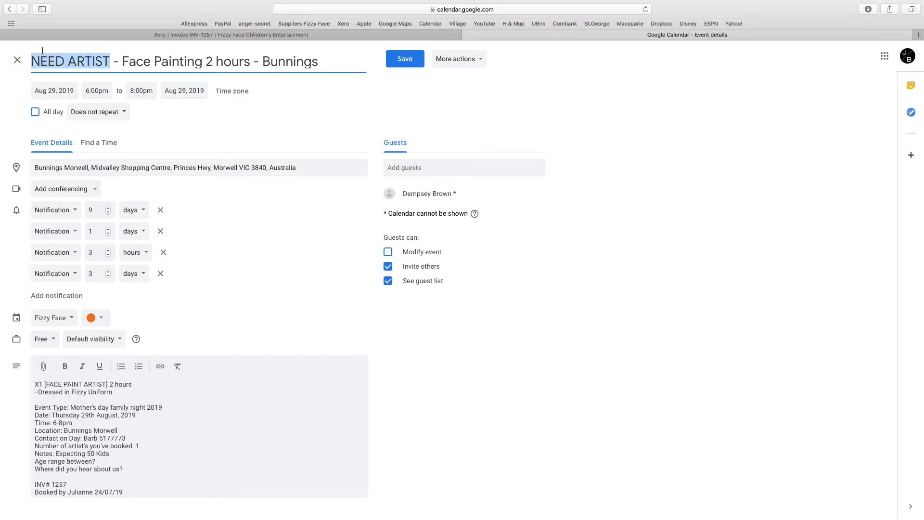
text(Dem)
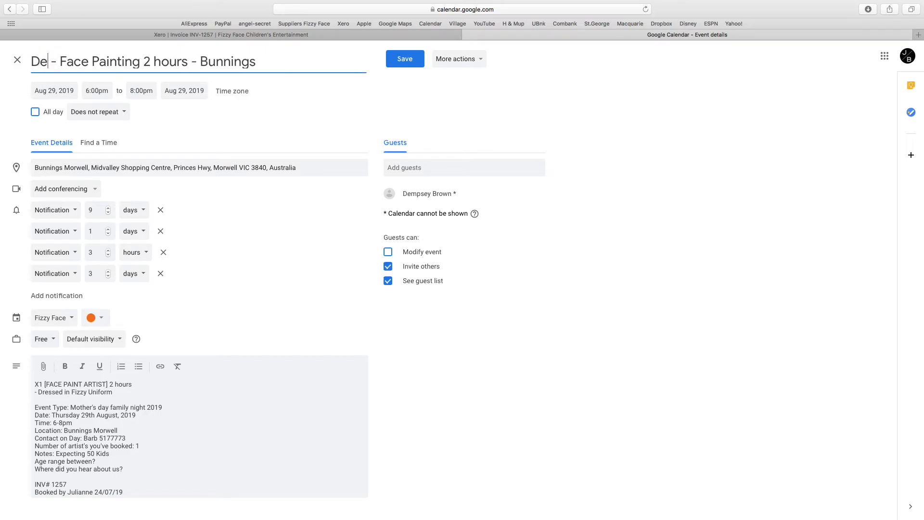
text(psey)
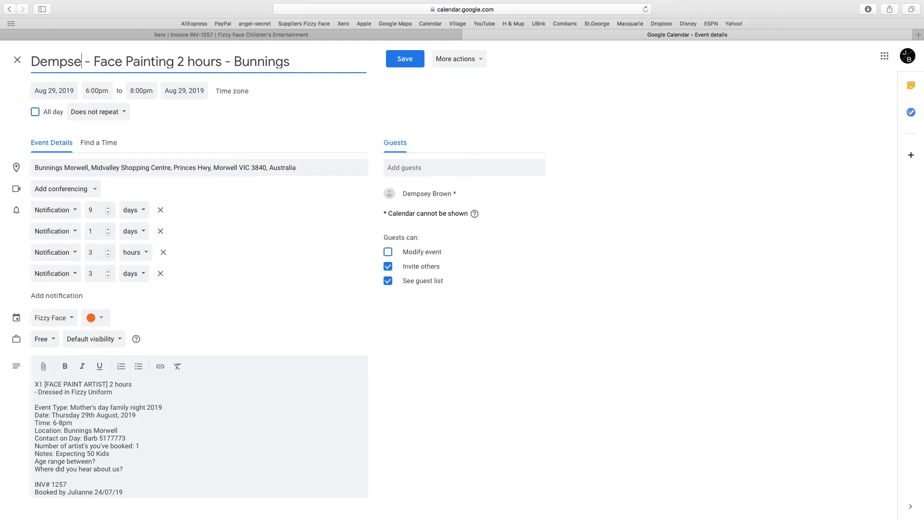
Step: Add a top description line noting confirmation via facebook messenger on 24/07/19
click(148, 428)
click(33, 383)
key(Return)
key(Return)
click(41, 384)
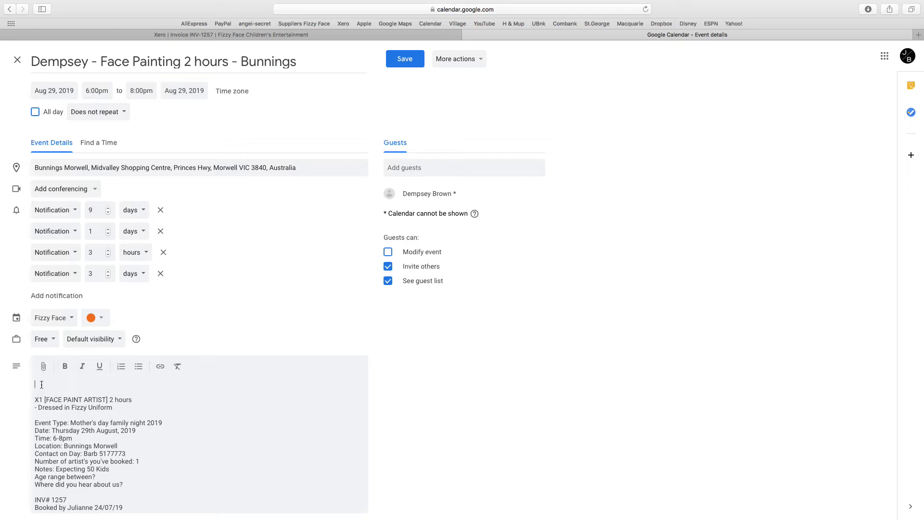
text(* Dempsey confirmed via facebook messanger on 24/07/19)
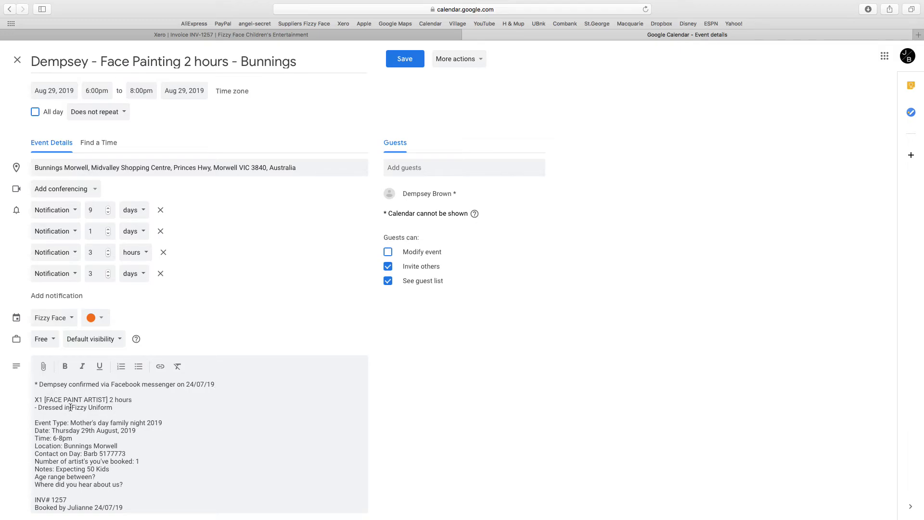
click(217, 383)
click(215, 384)
text(.)
Step: Reword the confirmation to SMS on the fizzy phone, then discard all unsaved edits
drag(175, 384, 142, 387)
text(on phone)
key(BackSpace)
key(BackSpace)
key(BackSpace)
key(BackSpace)
key(BackSpace)
key(BackSpace)
key(BackSpace)
key(BackSpace)
key(BackSpace)
text(sms on my personal phone)
drag(223, 384, 166, 384)
text(fizzy phone)
click(18, 60)
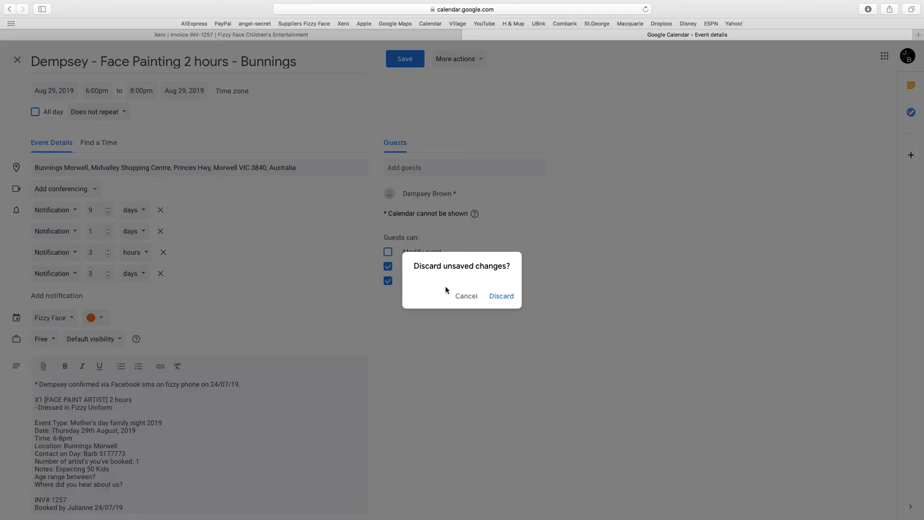
click(500, 296)
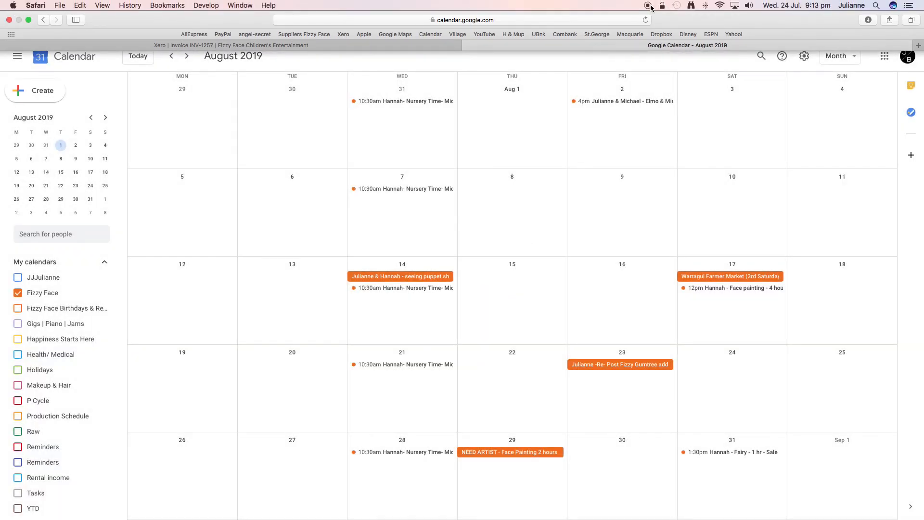
Step: Return to Xero invoice INV-1257 and expand its Created and Approved history entries from 24 Jul 2019
click(341, 46)
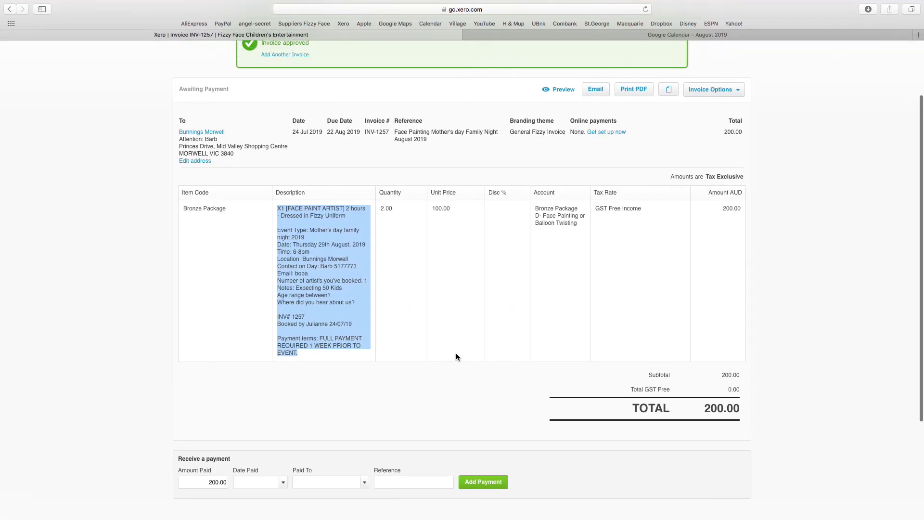
scroll(456, 357, up, 1)
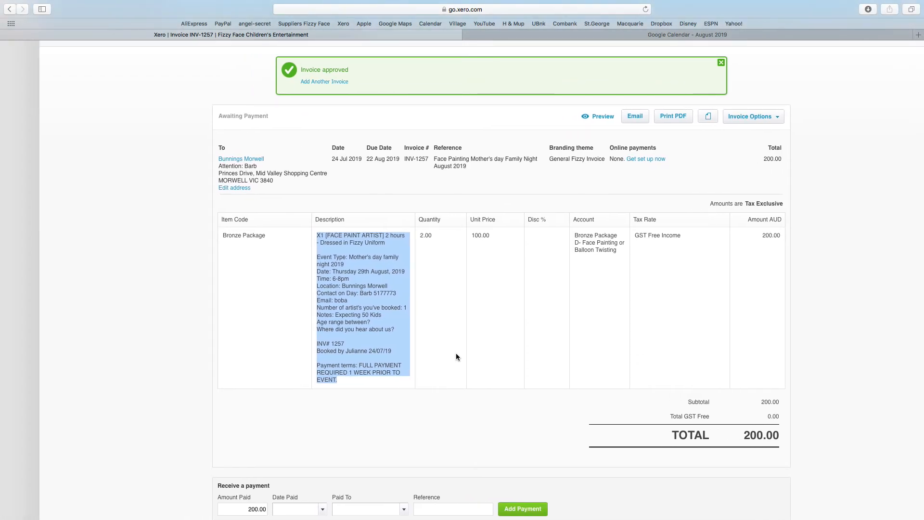
scroll(526, 367, down, 5)
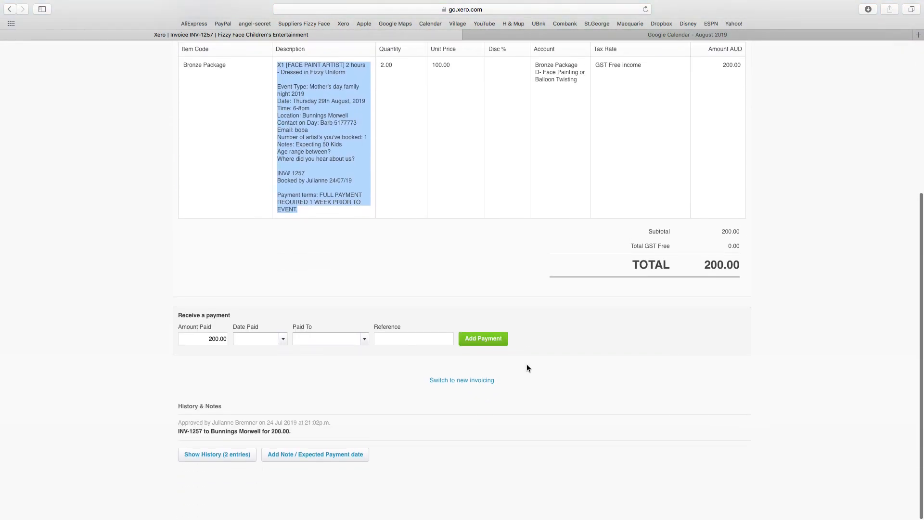
scroll(527, 368, up, 3)
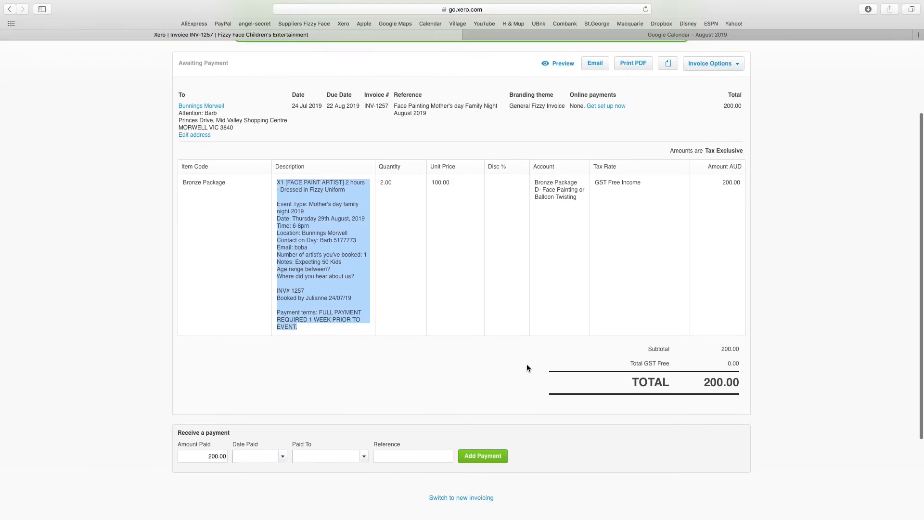
scroll(526, 368, down, 3)
scroll(526, 368, down, 1)
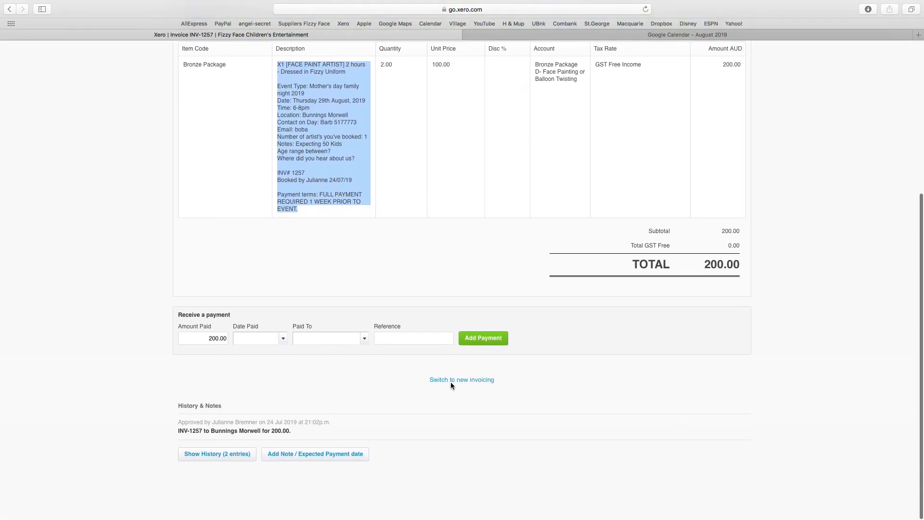
click(224, 459)
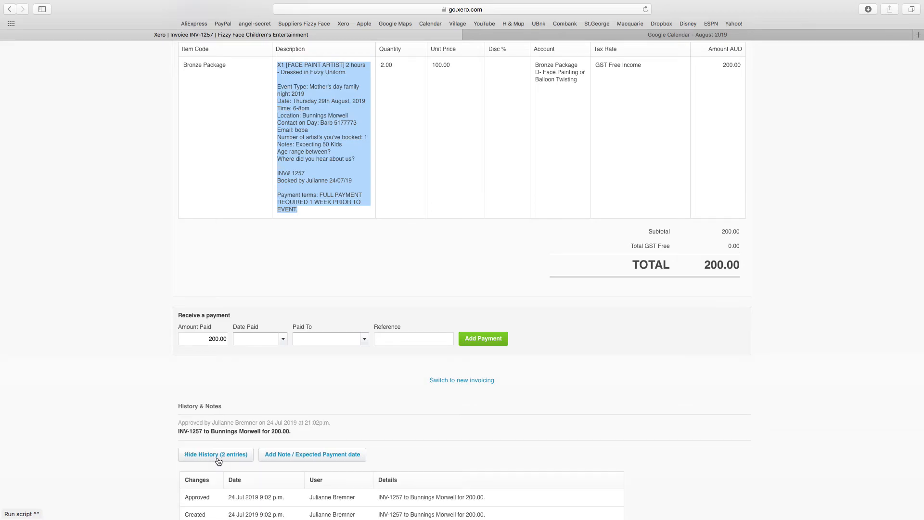
scroll(218, 461, down, 2)
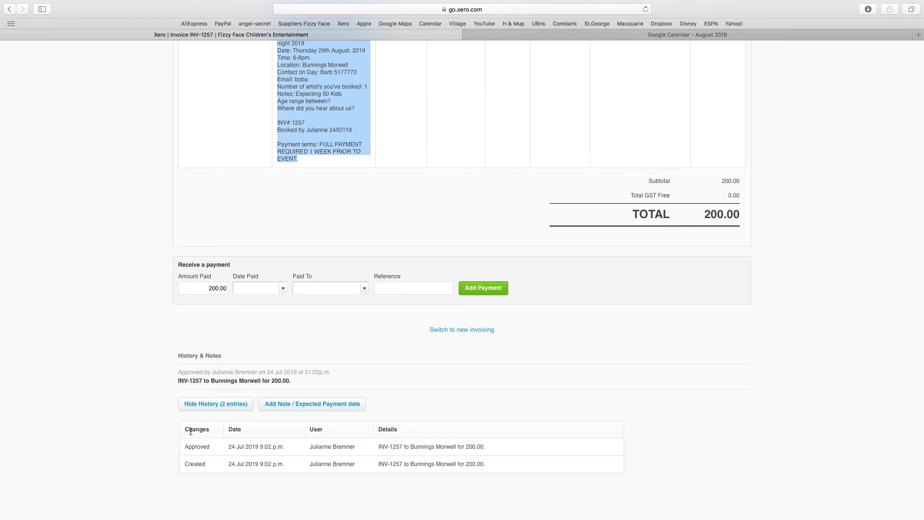
scroll(191, 431, up, 1)
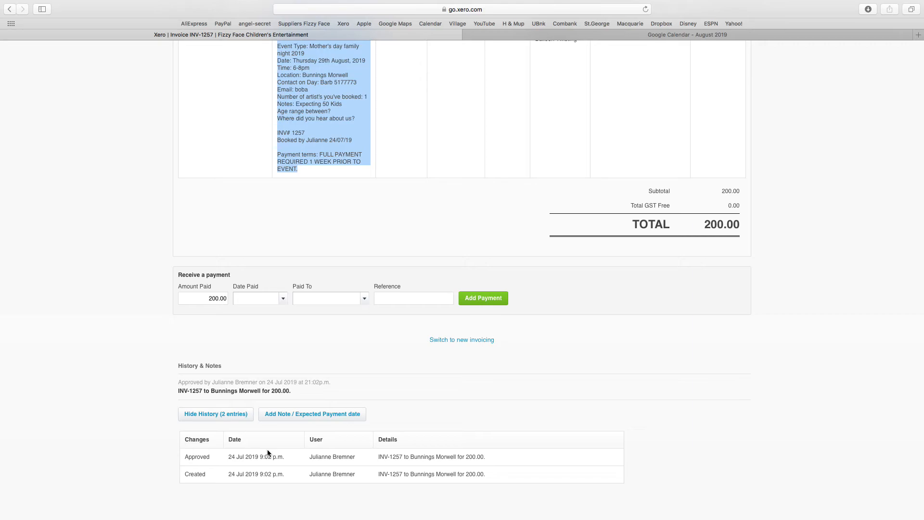
scroll(267, 453, up, 12)
scroll(268, 452, down, 10)
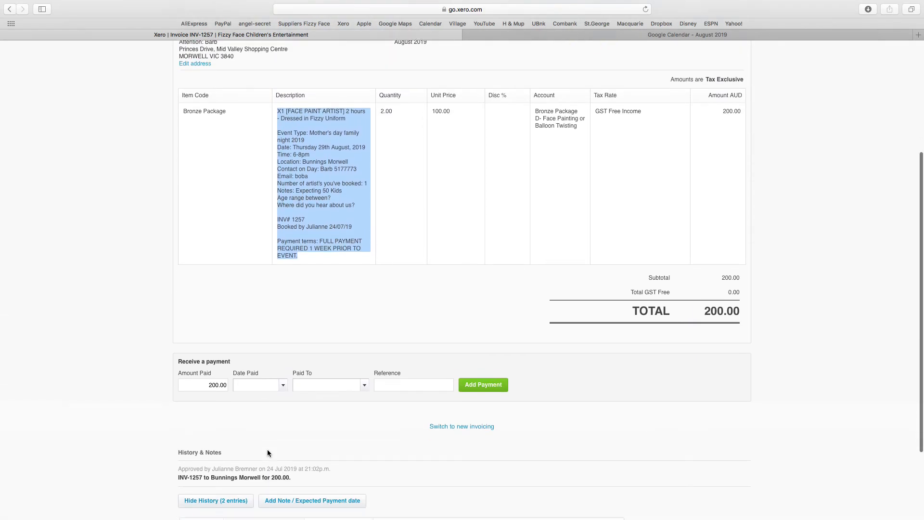
scroll(268, 452, down, 5)
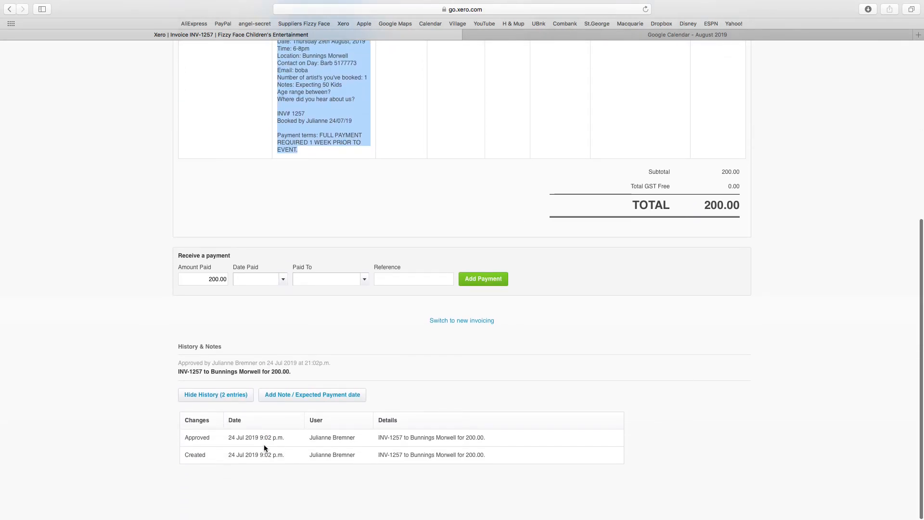
click(201, 396)
click(201, 396)
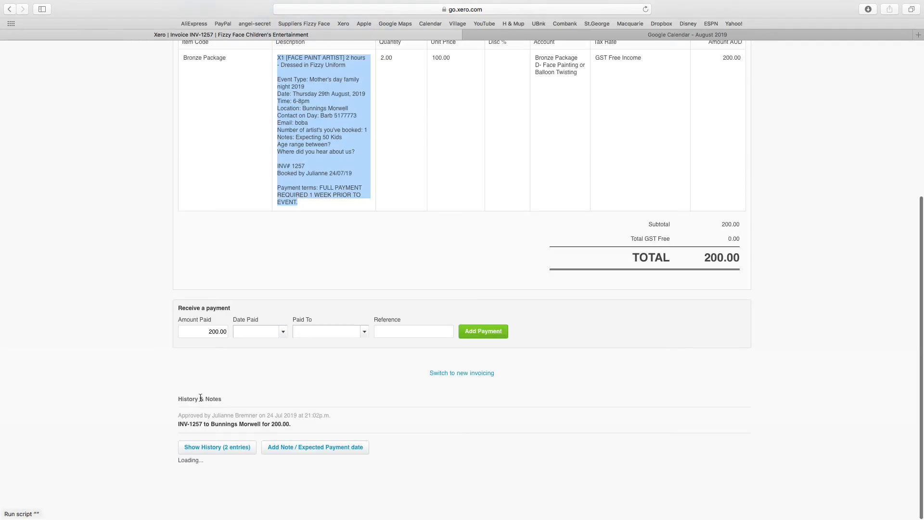
click(207, 452)
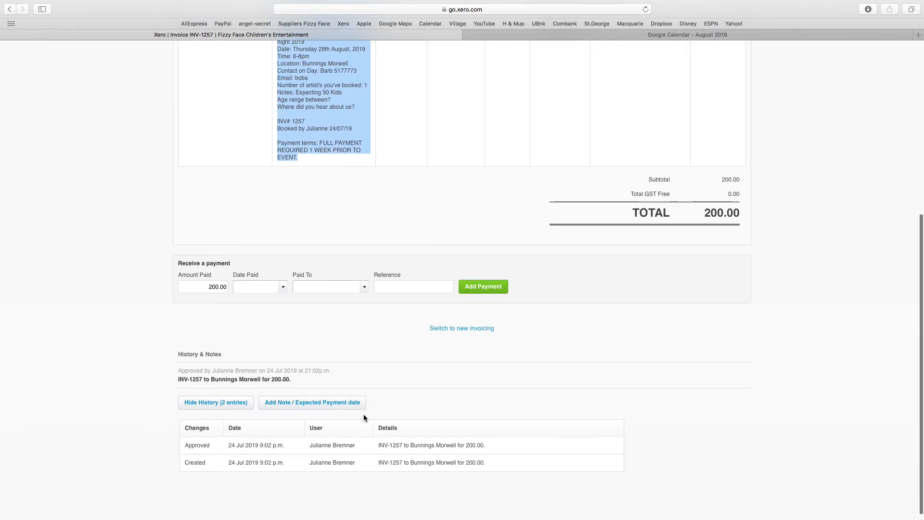
scroll(364, 417, up, 1)
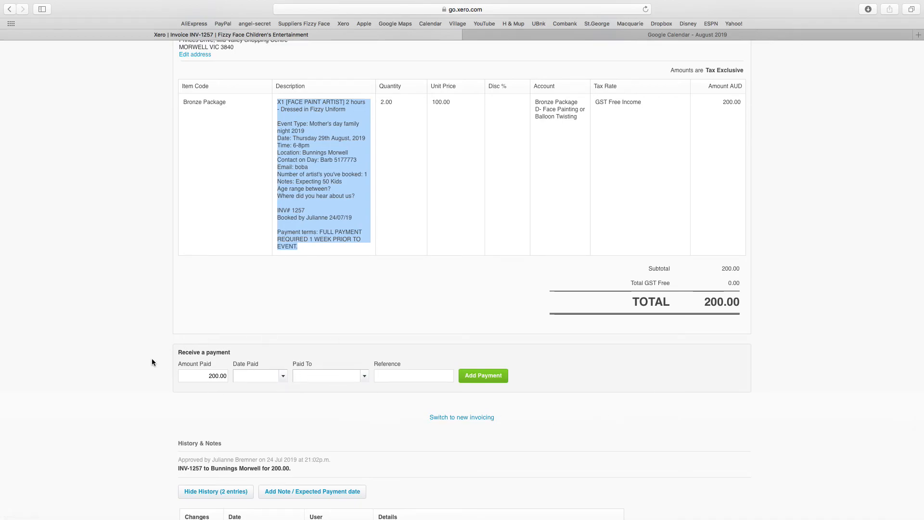
scroll(178, 395, up, 5)
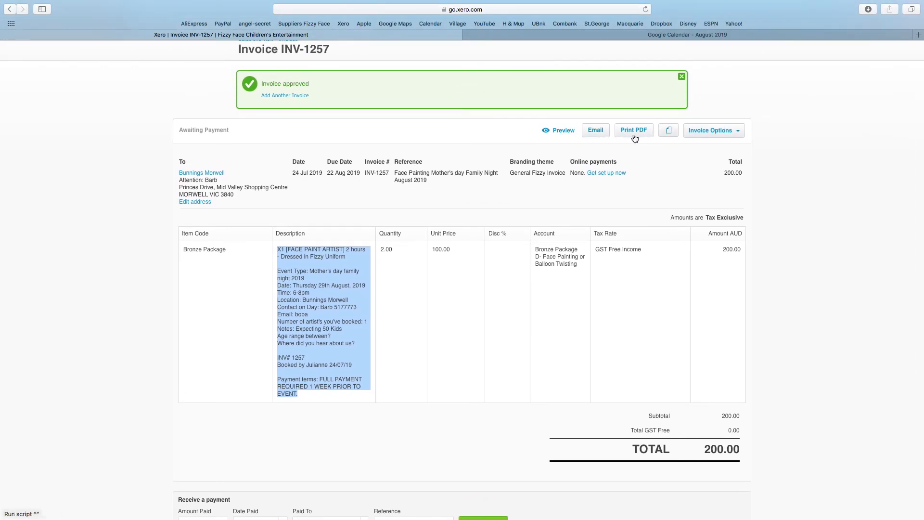
Step: Preview invoice INV-1257 in phone layout, checking the AUD 200.00 amount due, then close it
click(547, 134)
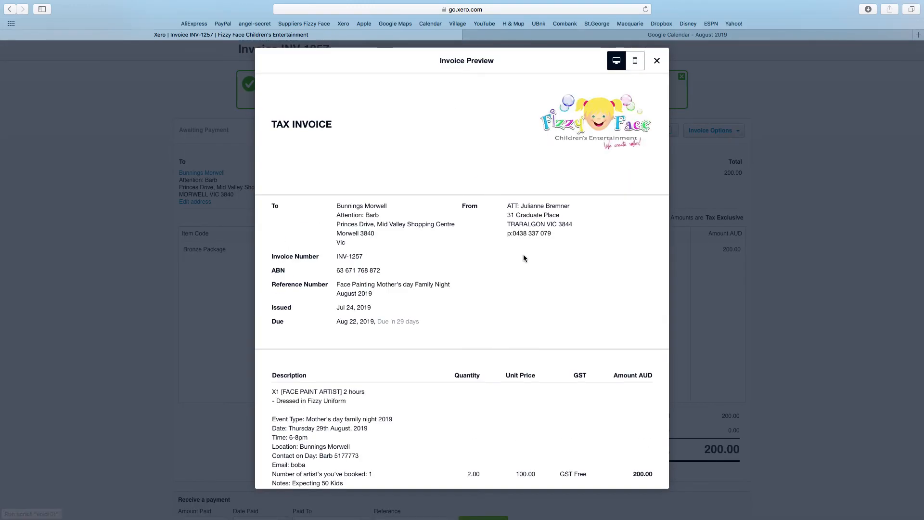
scroll(523, 308, down, 1)
scroll(524, 308, down, 3)
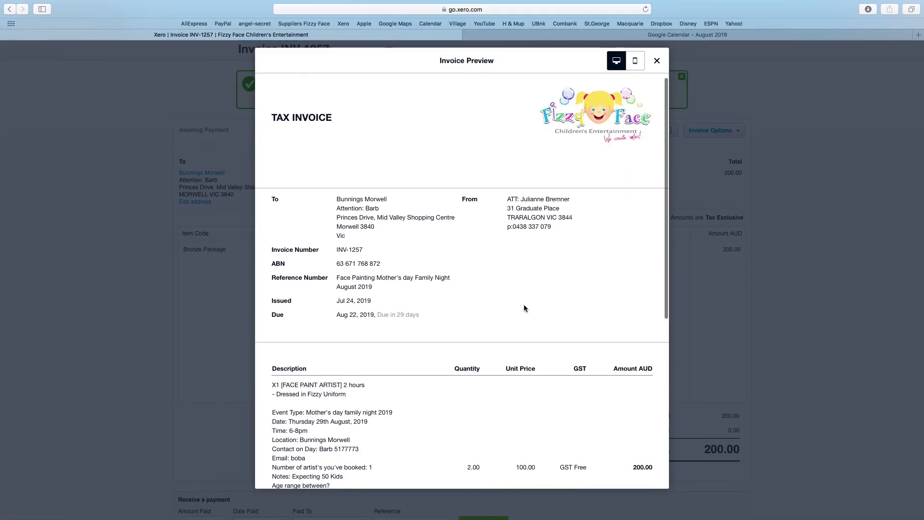
scroll(525, 308, down, 10)
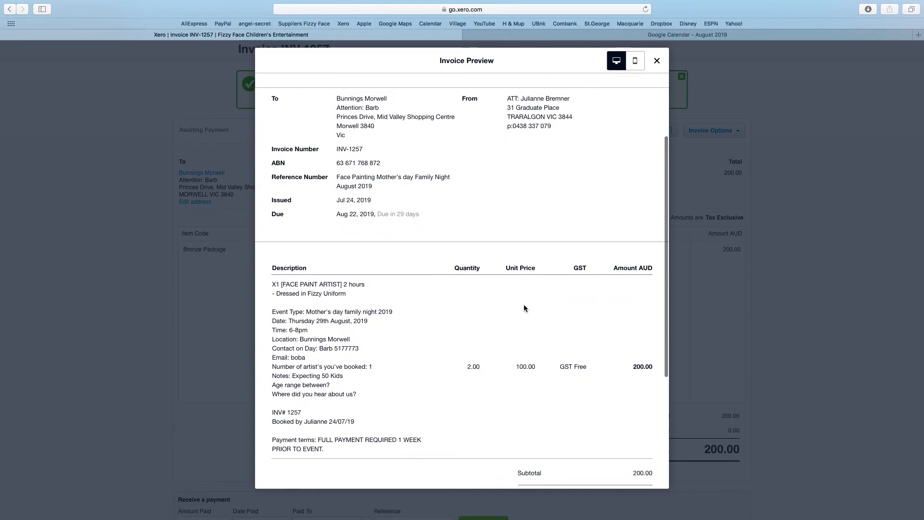
scroll(523, 304, up, 12)
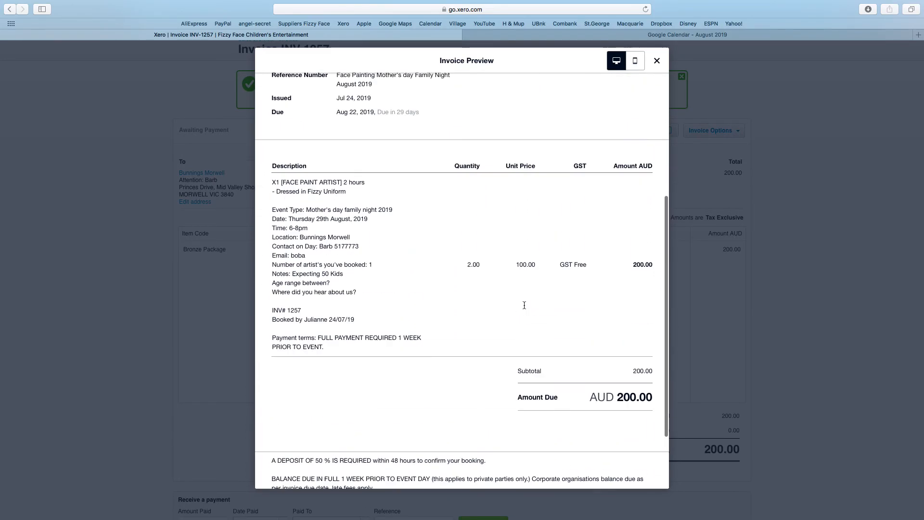
click(637, 68)
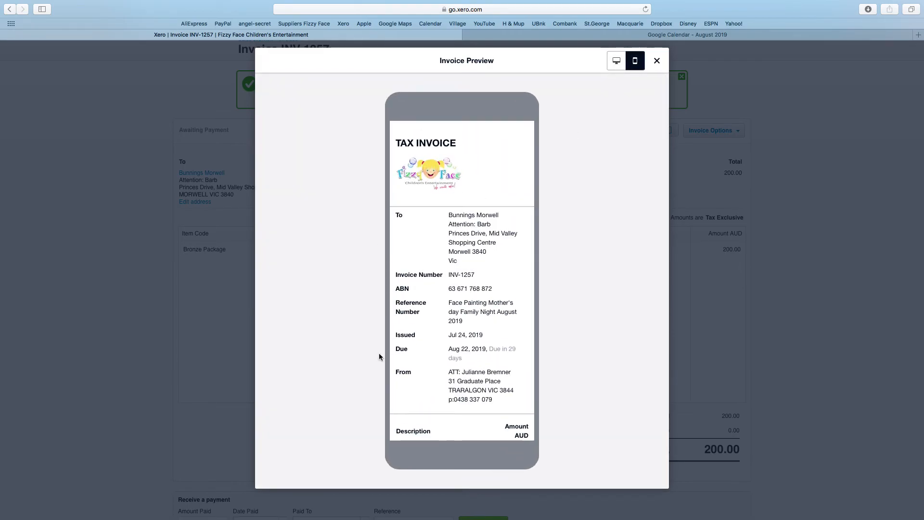
scroll(452, 361, down, 10)
scroll(452, 414, up, 1)
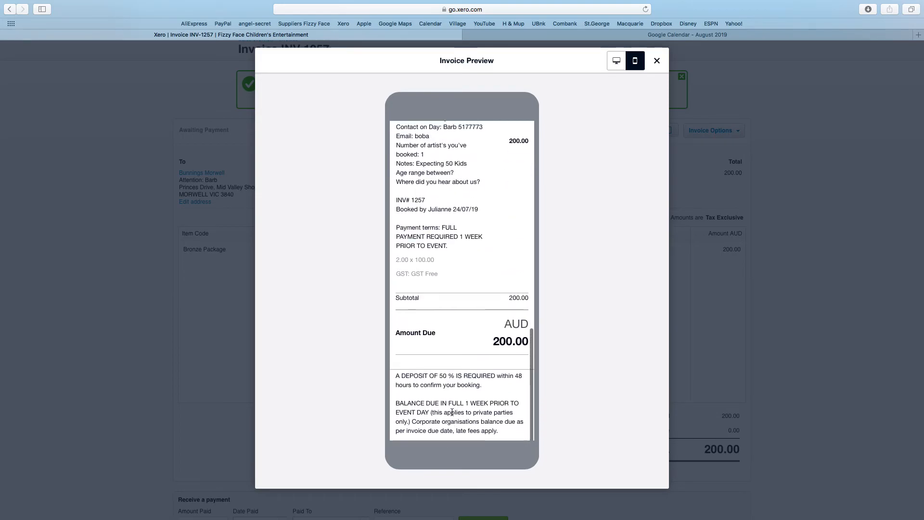
scroll(452, 411, up, 10)
click(657, 62)
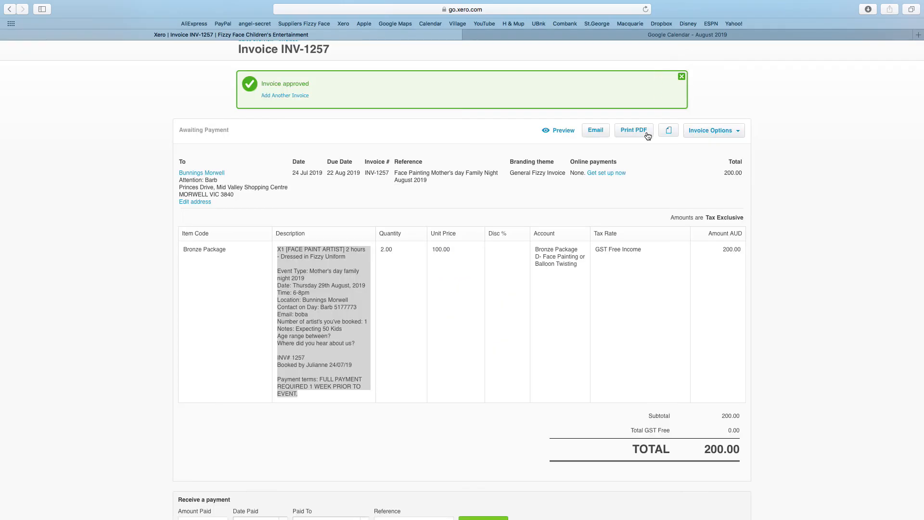
click(668, 131)
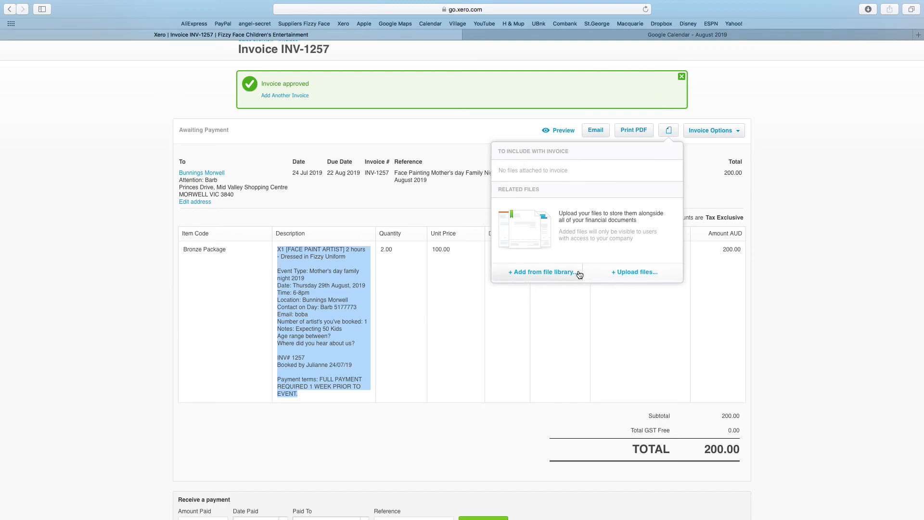
click(773, 68)
click(741, 132)
click(783, 114)
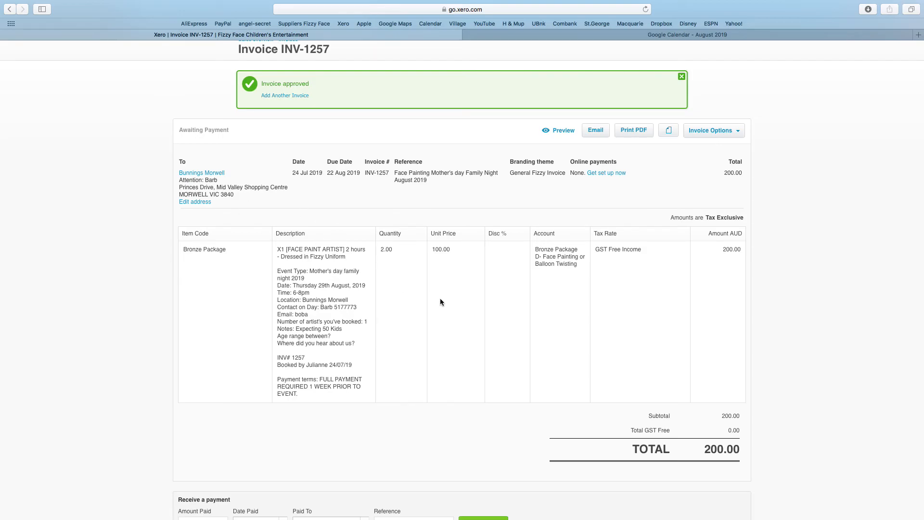
Step: Open the Invoice Options menu for INV-1257
scroll(396, 315, down, 1)
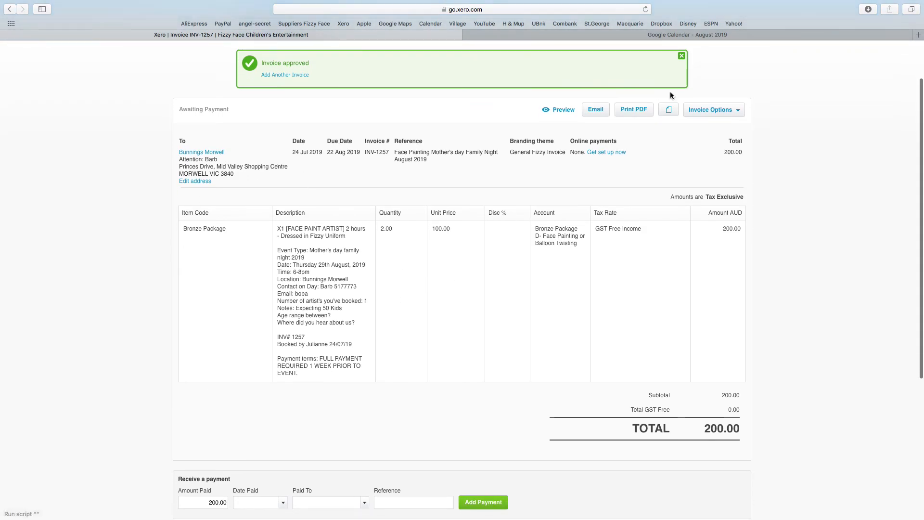
click(736, 112)
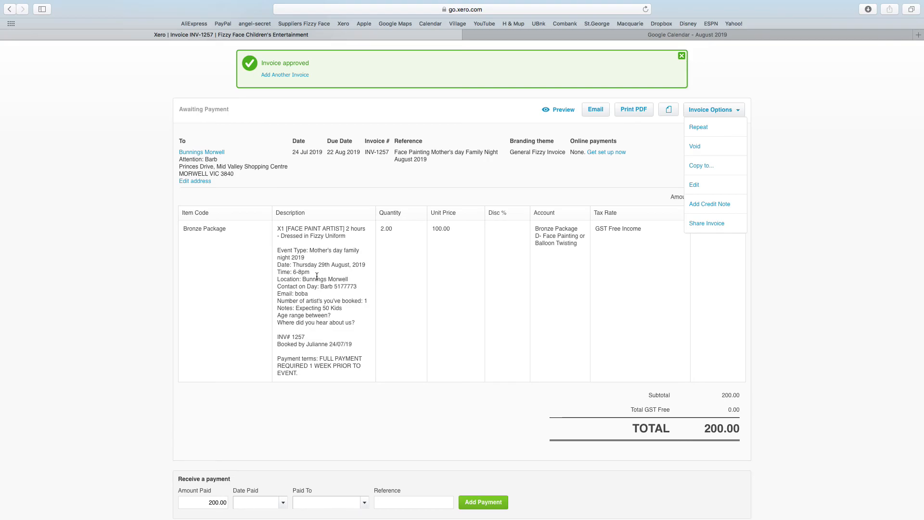
Step: Update INV-1257 to quantity 5 and '5 hours' in the description, totalling 500.00
click(694, 185)
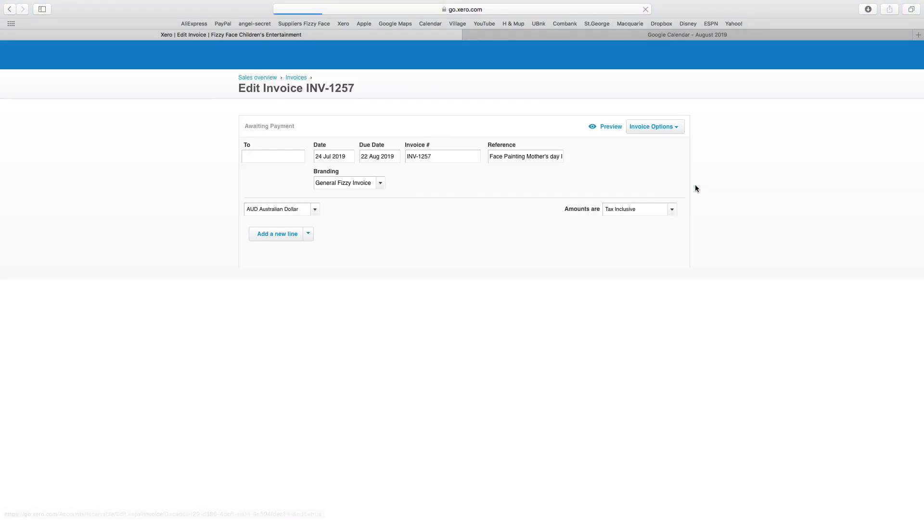
click(417, 233)
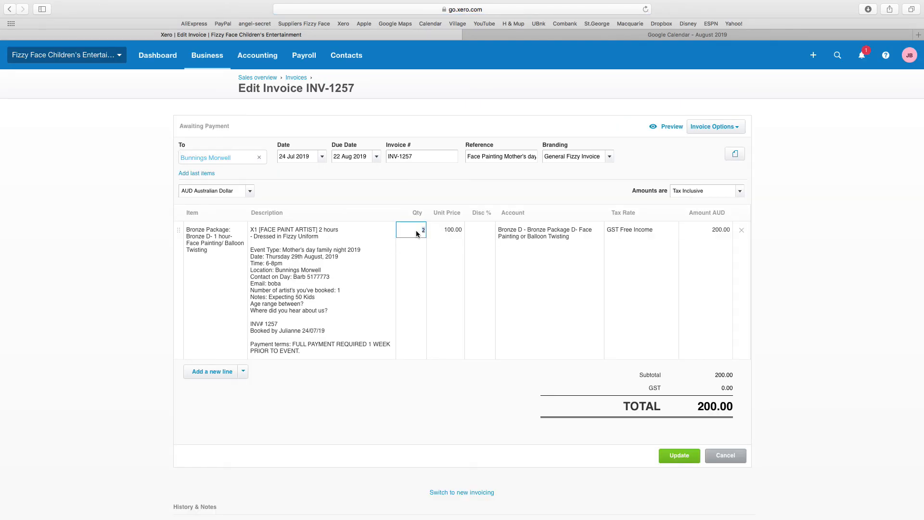
text(5)
click(331, 232)
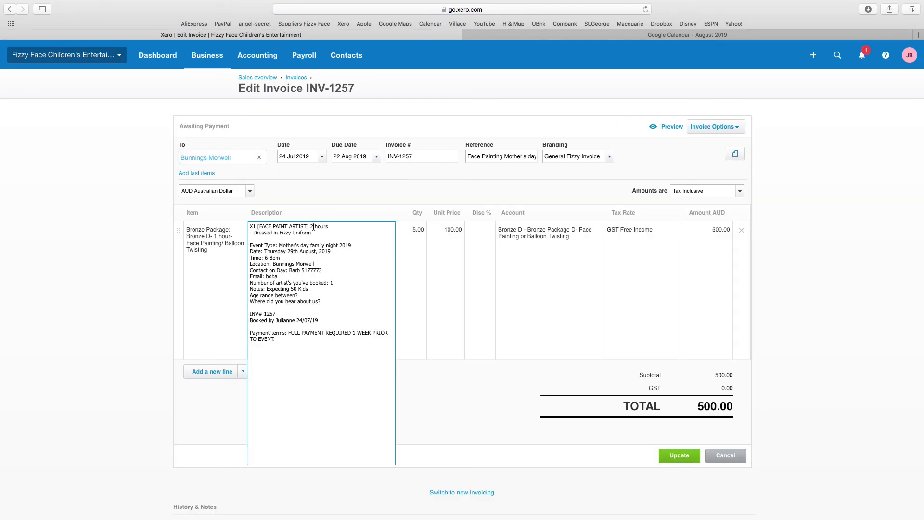
click(312, 226)
key(BackSpace)
text(5)
click(505, 368)
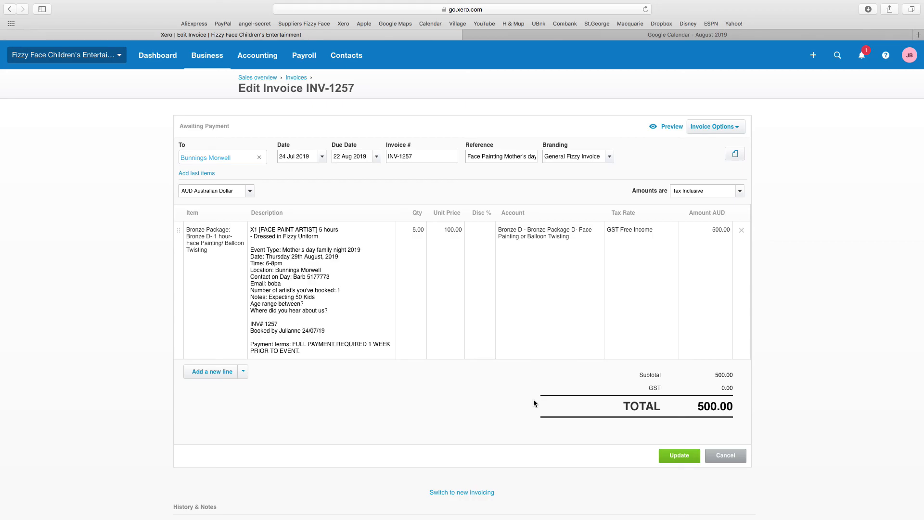
click(678, 456)
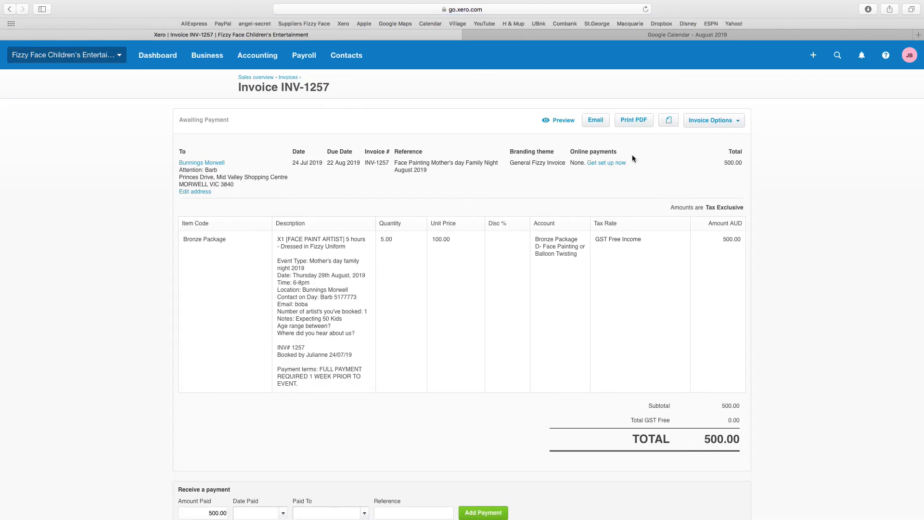
Step: Start an email for invoice INV-1257 using the Booking Confirmation template
click(598, 123)
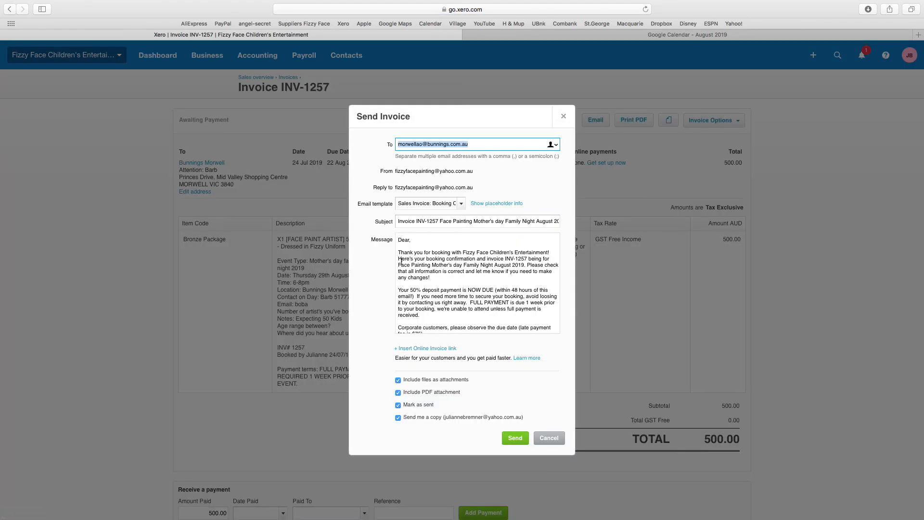
click(451, 207)
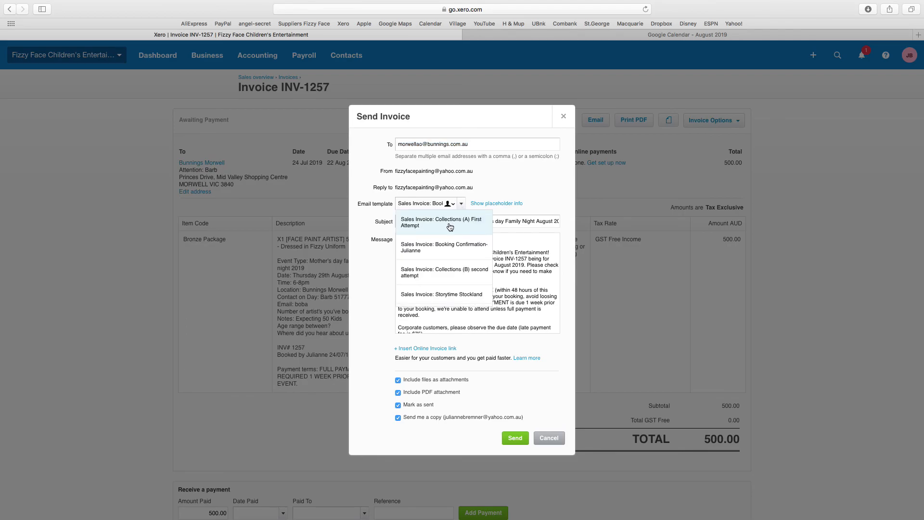
scroll(443, 277, down, 1)
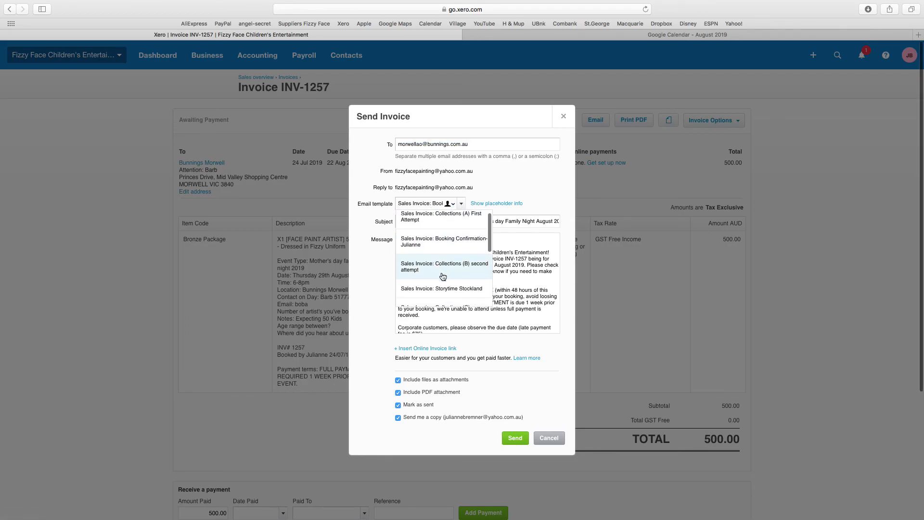
click(454, 244)
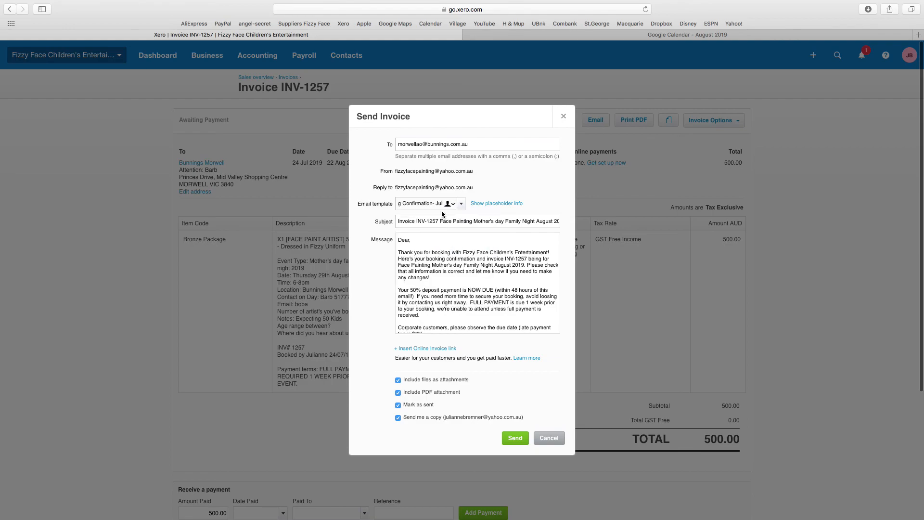
Step: Change the email greeting to 'Dear Bunnings Morwell'
scroll(443, 255, up, 2)
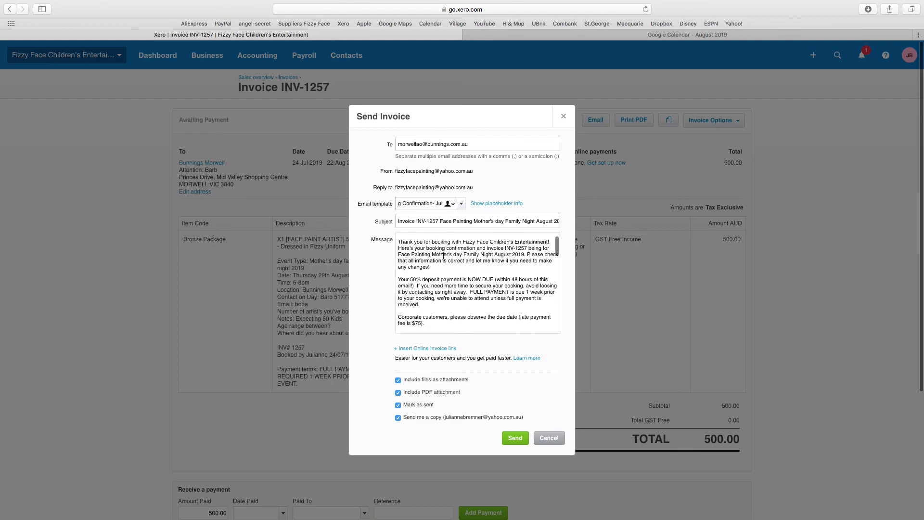
scroll(418, 286, down, 1)
scroll(418, 286, down, 2)
scroll(418, 286, up, 3)
click(413, 240)
key(BackSpace)
text(Bun)
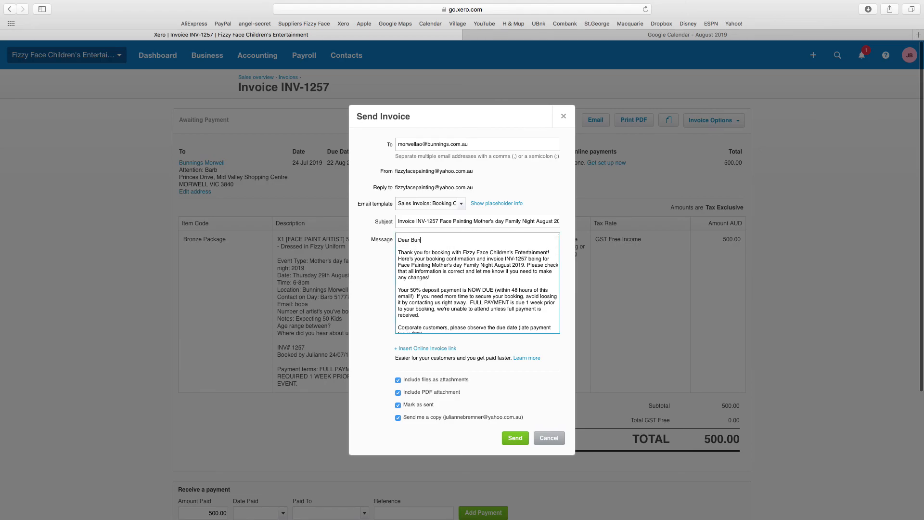
text(nings Morwell,)
scroll(476, 274, down, 3)
scroll(476, 275, down, 3)
scroll(456, 289, down, 2)
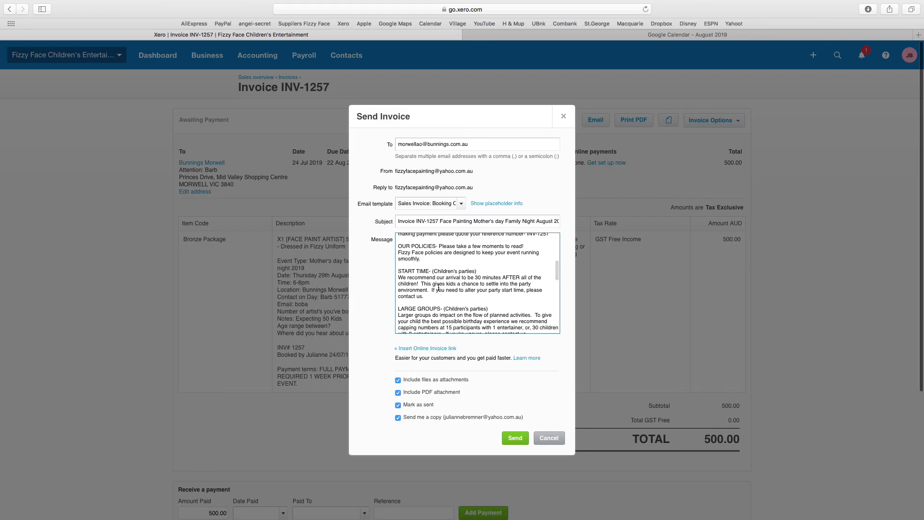
scroll(439, 288, down, 3)
scroll(438, 287, down, 3)
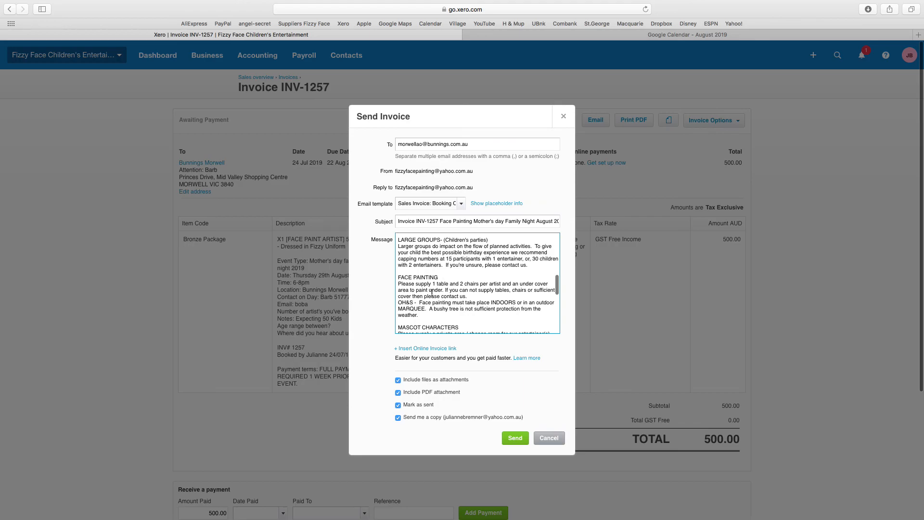
scroll(438, 288, down, 5)
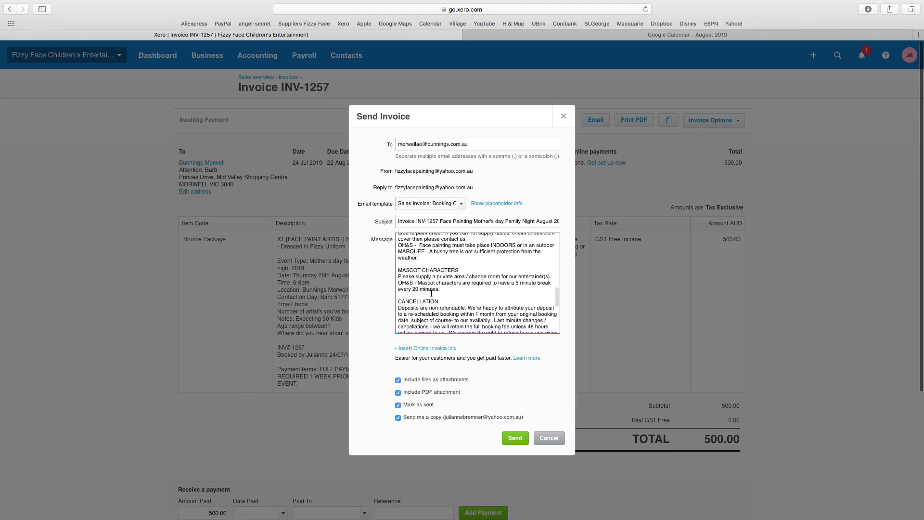
scroll(432, 294, down, 5)
scroll(432, 293, down, 2)
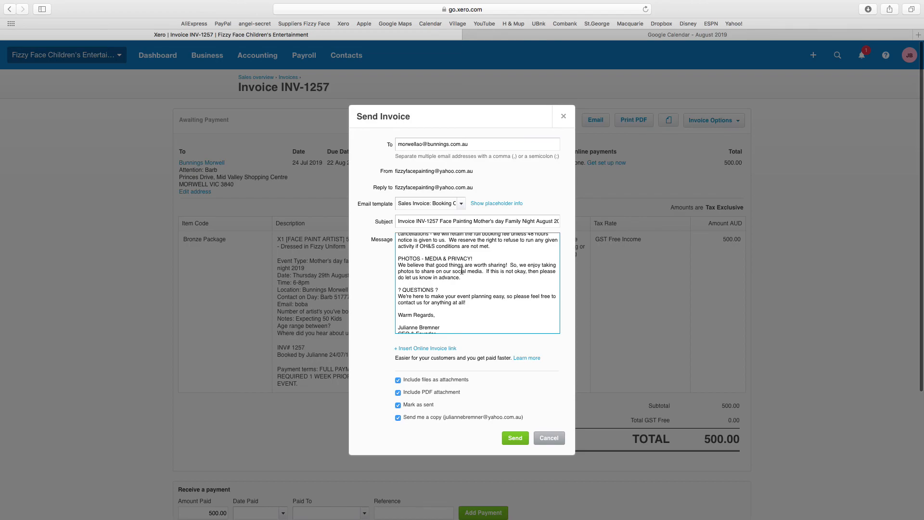
scroll(462, 271, down, 1)
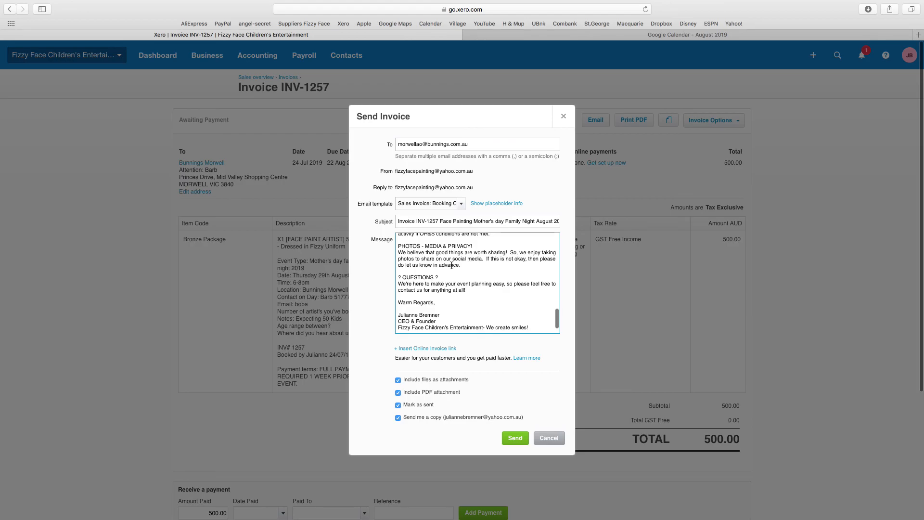
scroll(452, 265, down, 1)
scroll(451, 266, down, 2)
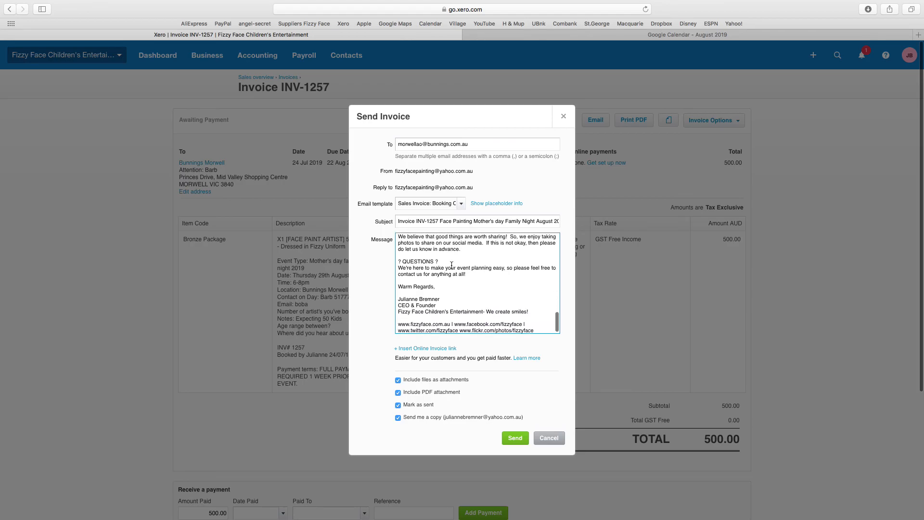
scroll(451, 265, up, 15)
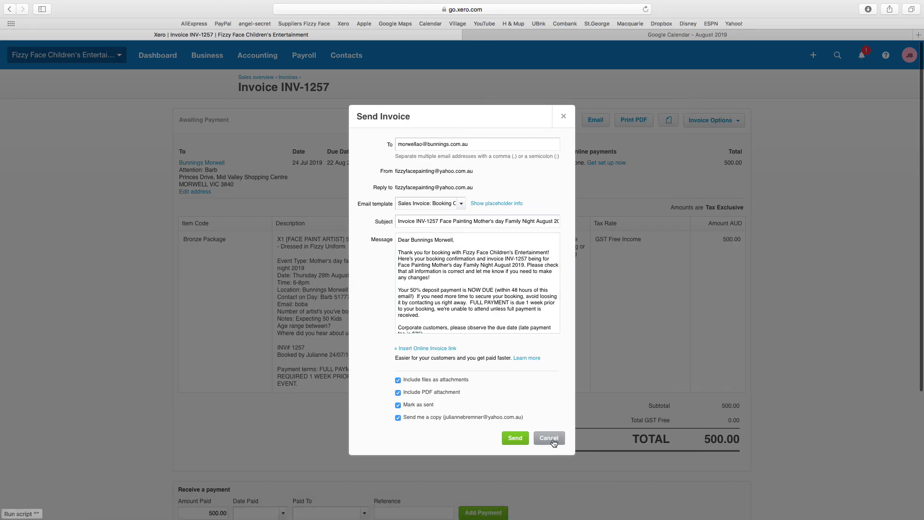
Step: Cancel the email without sending, then open and dismiss the Invoice Options menu
click(554, 442)
click(735, 124)
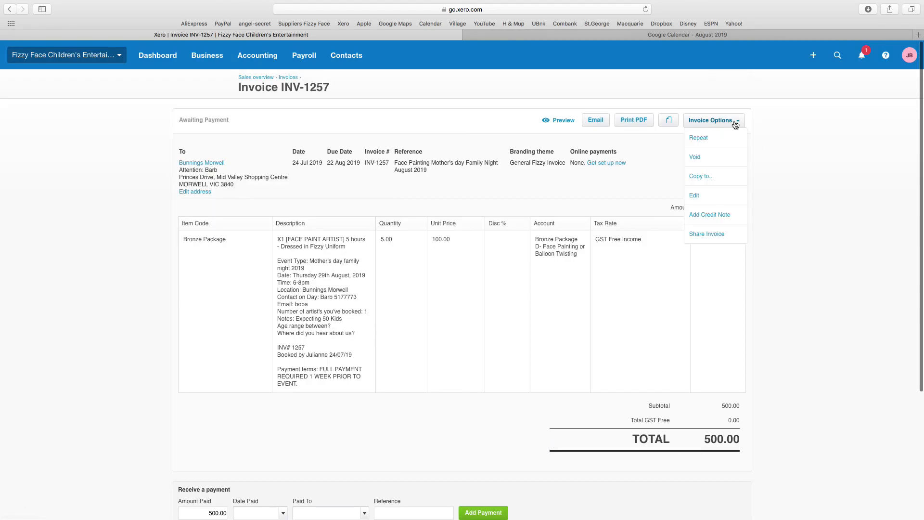
click(814, 167)
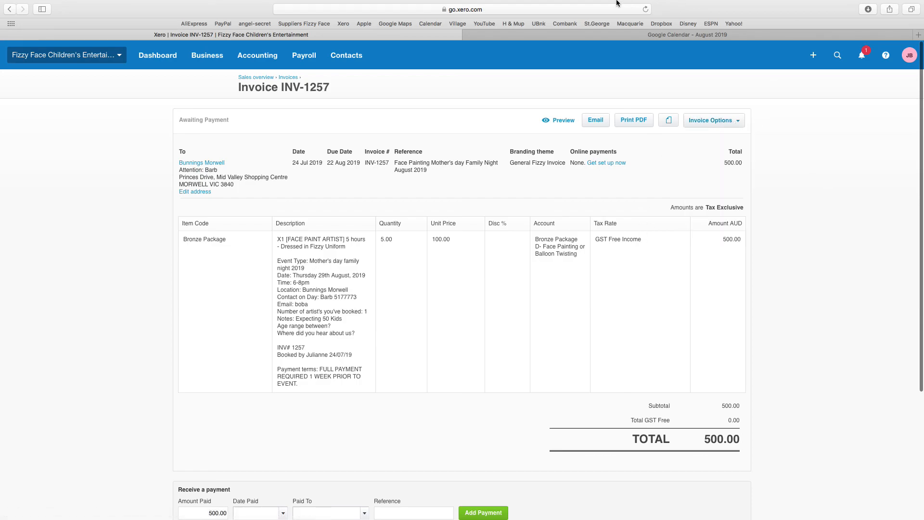
mouse_move(610, 1)
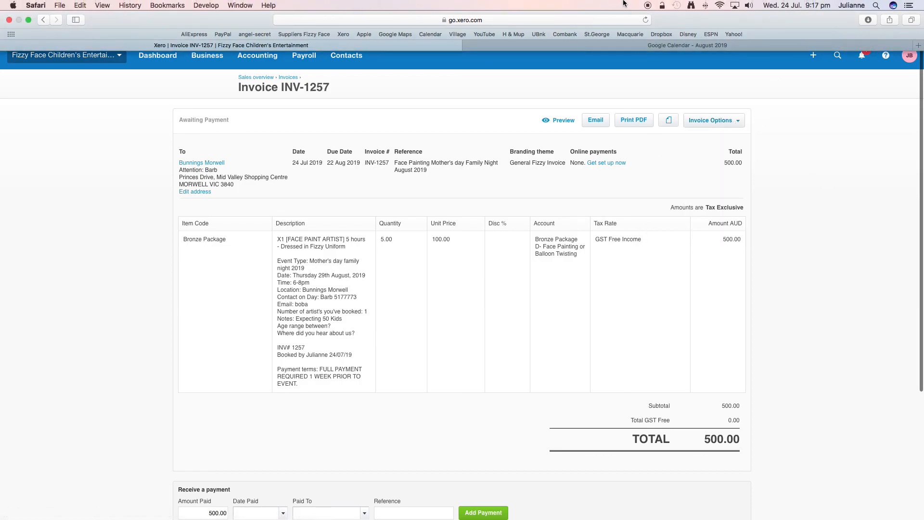